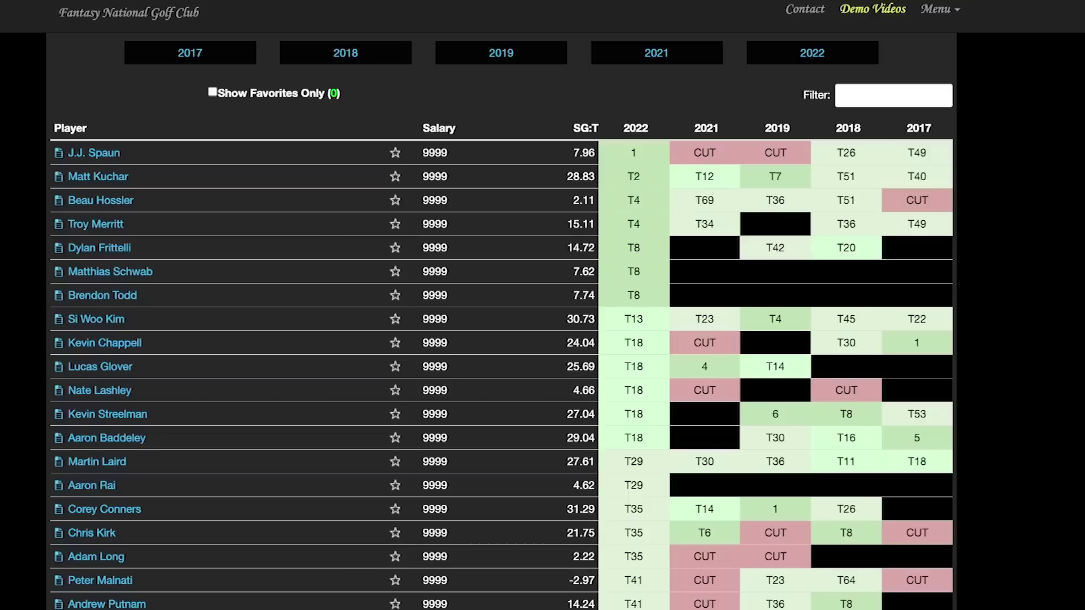
Sort the tournament history player table by the 2021 finishes.
{"action": "scroll", "coordinate": [501, 321], "scroll_direction": "down", "scroll_amount": 1}
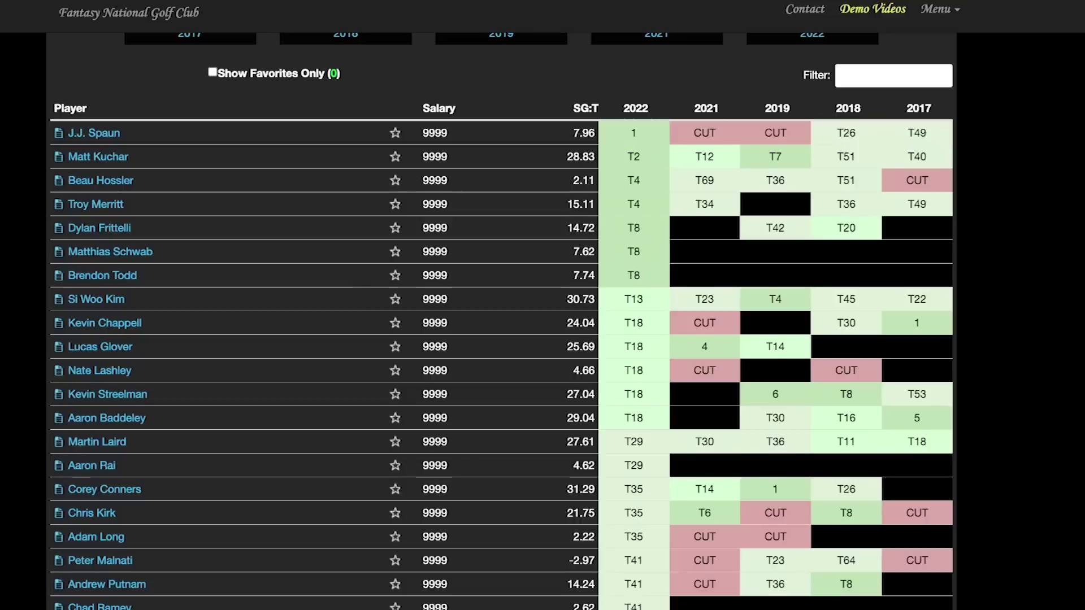
{"action": "left_click", "coordinate": [706, 108]}
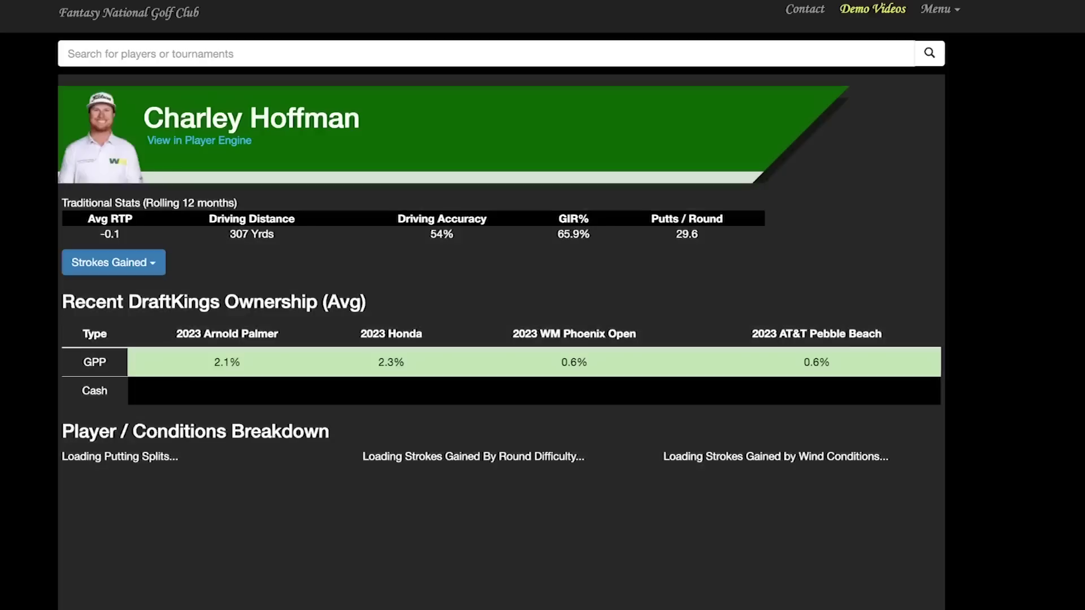
{"action": "scroll", "coordinate": [542, 339], "scroll_direction": "down", "scroll_amount": 10}
{"action": "scroll", "coordinate": [543, 339], "scroll_direction": "down", "scroll_amount": 7}
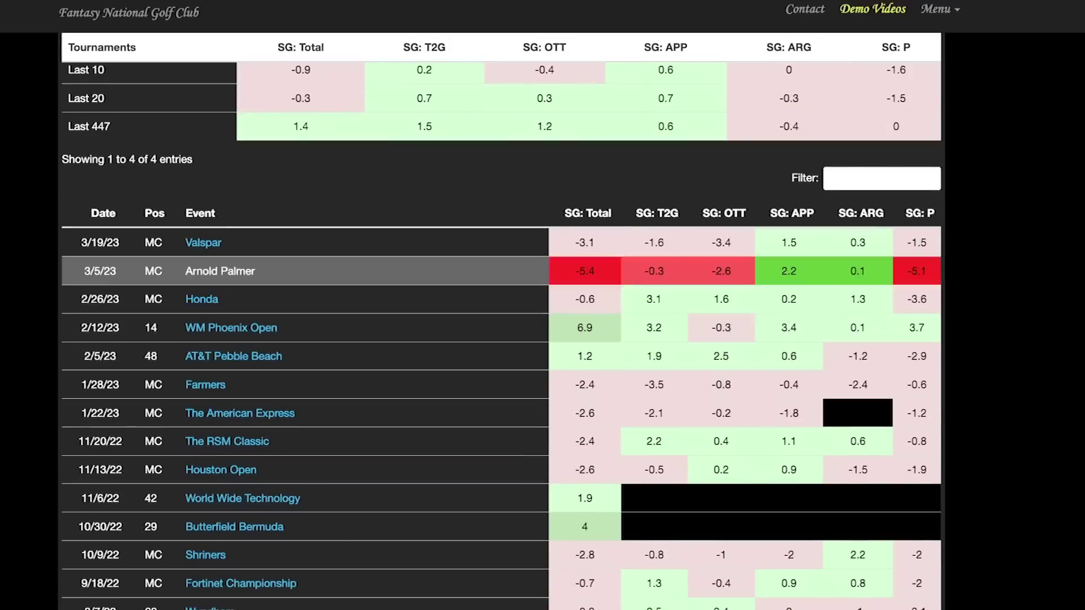
{"action": "left_click", "coordinate": [882, 179]}
{"action": "type", "text": "val"}
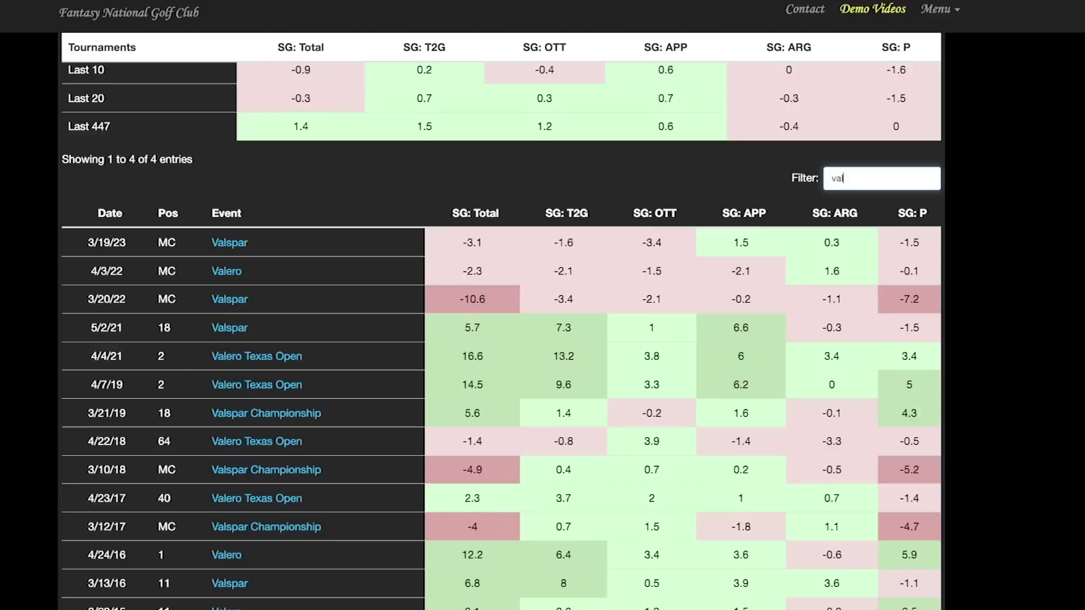
{"action": "type", "text": "e"}
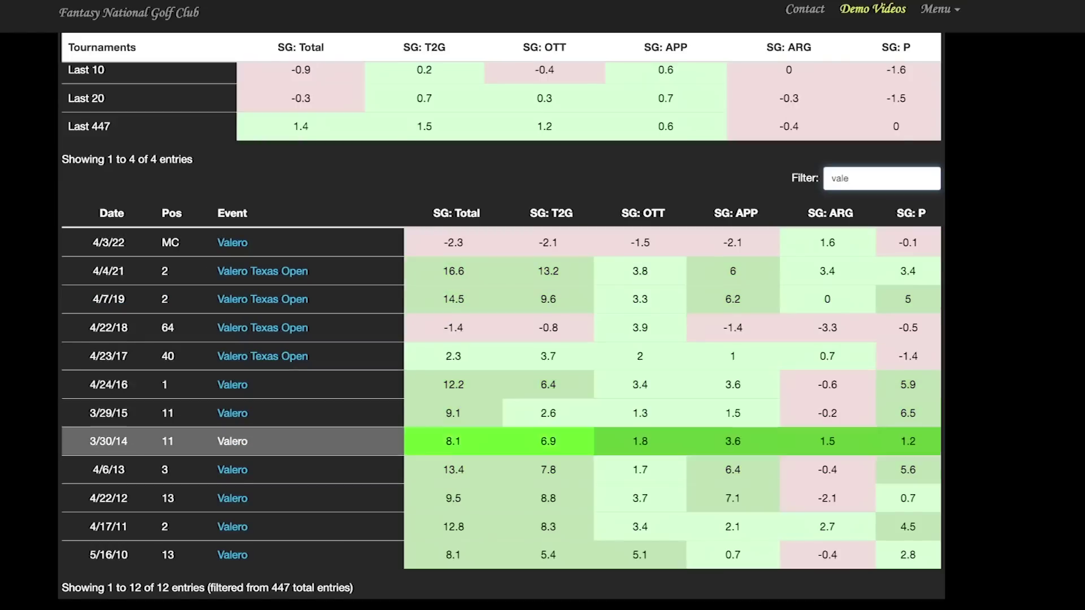
{"action": "scroll", "coordinate": [502, 395], "scroll_direction": "up", "scroll_amount": 1}
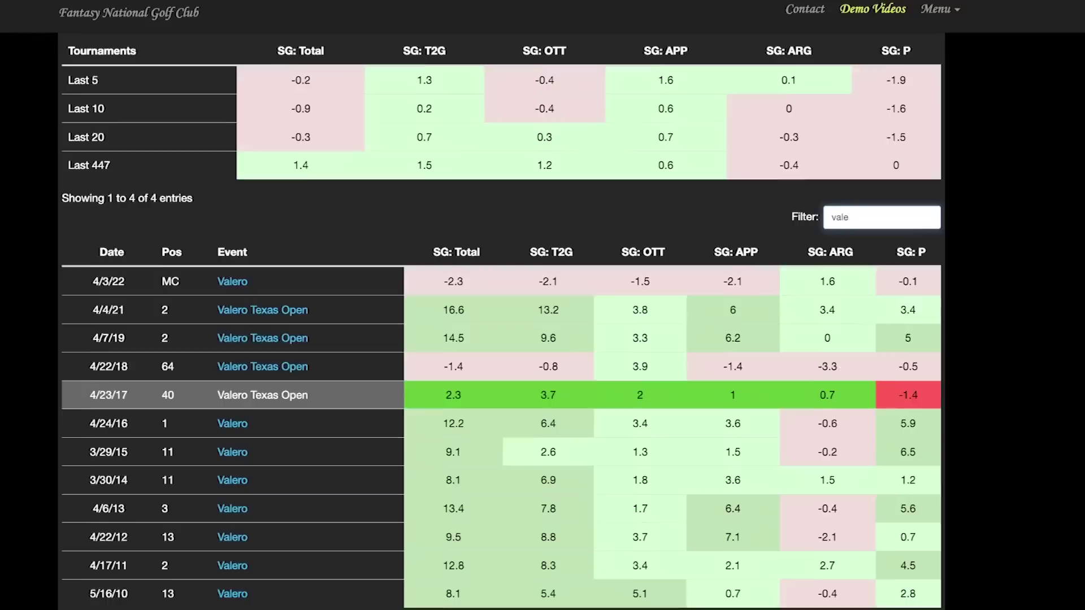
{"action": "key", "text": "ctrl+a"}
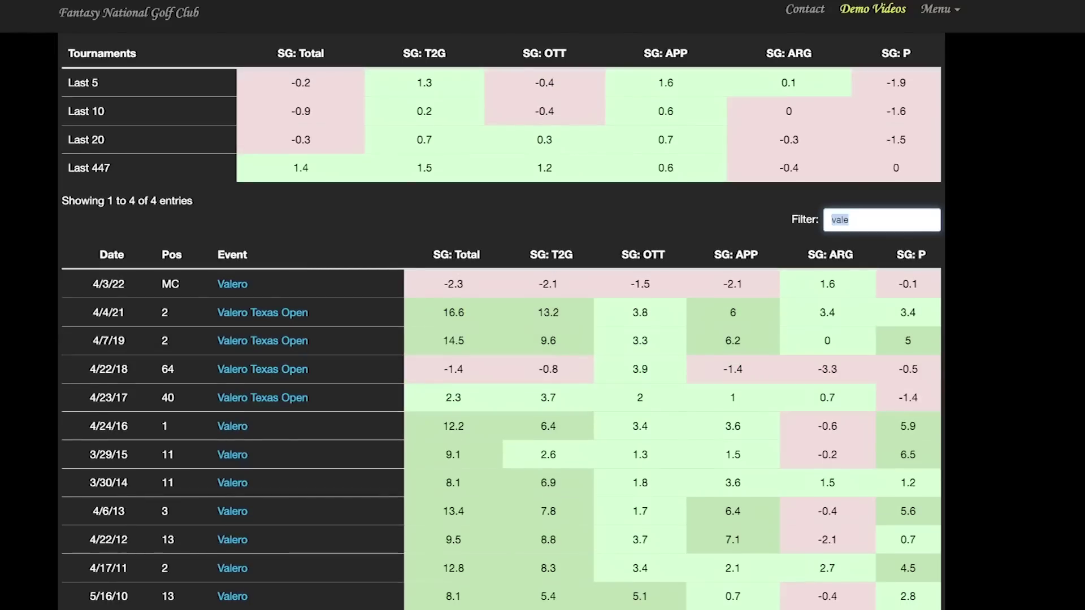
{"action": "key", "text": "BackSpace"}
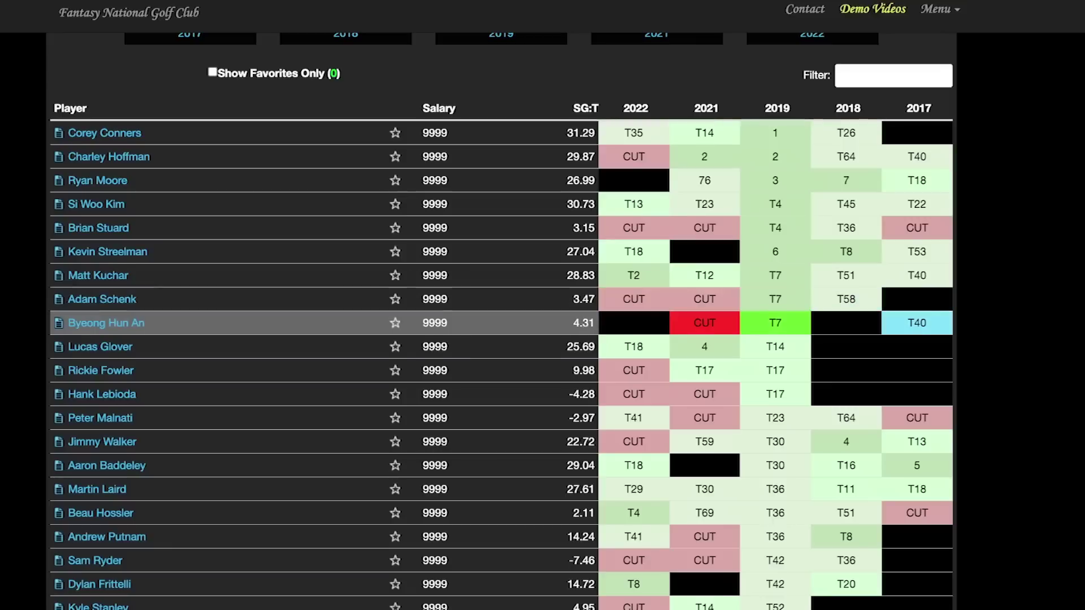
Open Byeong Hun An's profile from the tournament history and review his strokes gained summary and recent event results.
{"action": "left_click", "coordinate": [106, 323]}
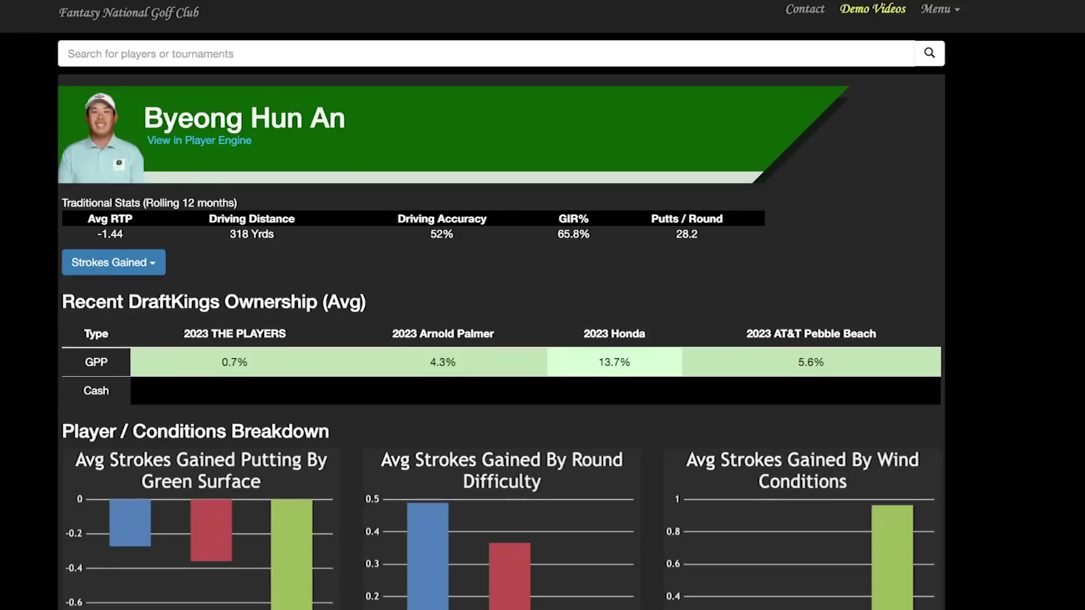
{"action": "scroll", "coordinate": [501, 322], "scroll_direction": "down", "scroll_amount": 10}
{"action": "scroll", "coordinate": [501, 322], "scroll_direction": "down", "scroll_amount": 2}
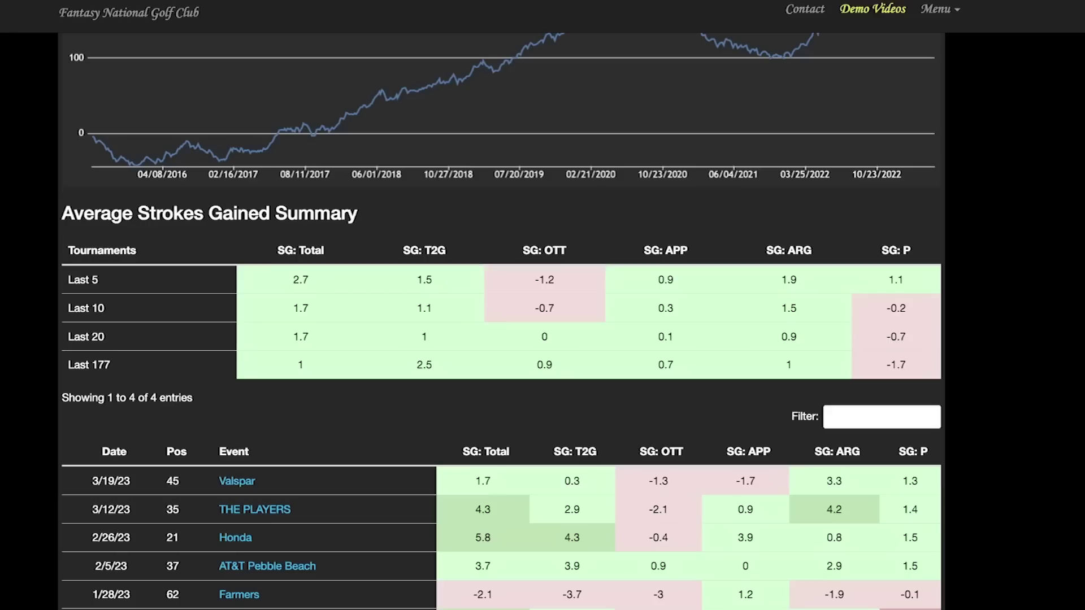
{"action": "scroll", "coordinate": [501, 323], "scroll_direction": "down", "scroll_amount": 3}
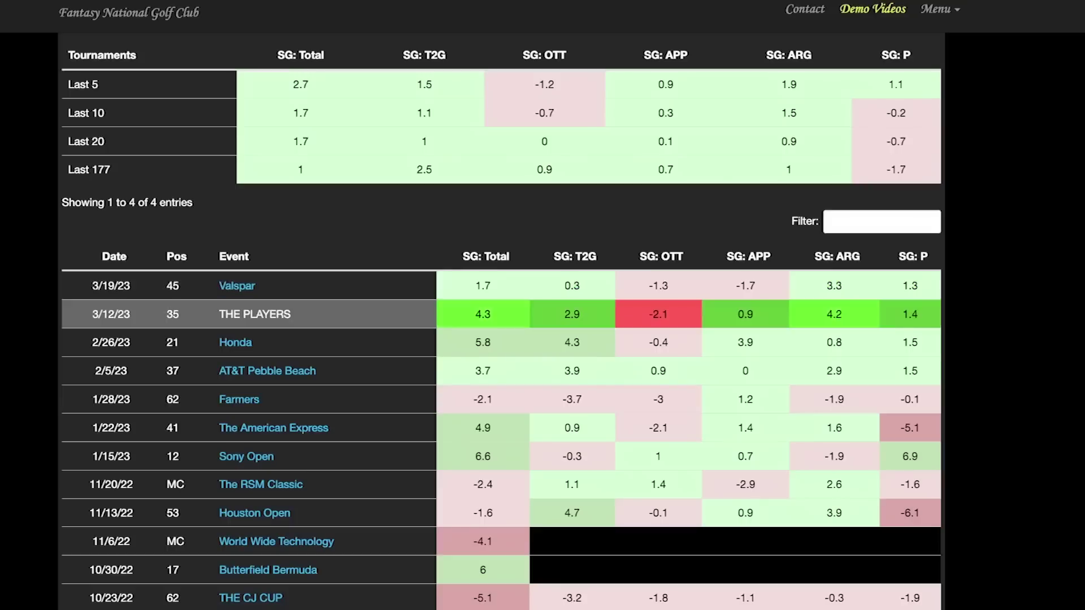
{"action": "scroll", "coordinate": [501, 317], "scroll_direction": "down", "scroll_amount": 1}
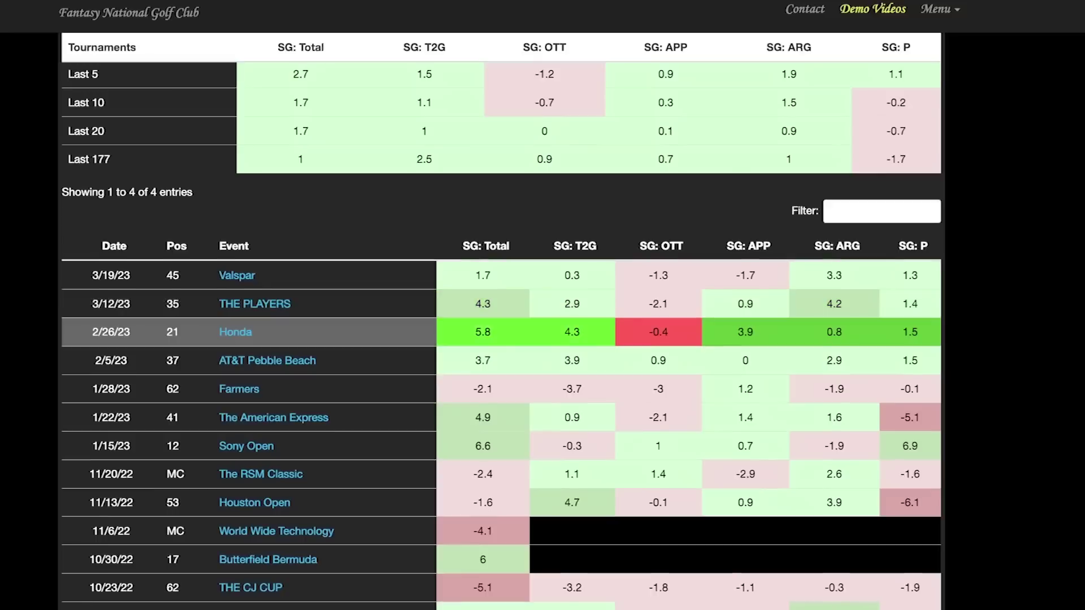
{"action": "scroll", "coordinate": [500, 322], "scroll_direction": "down", "scroll_amount": 1}
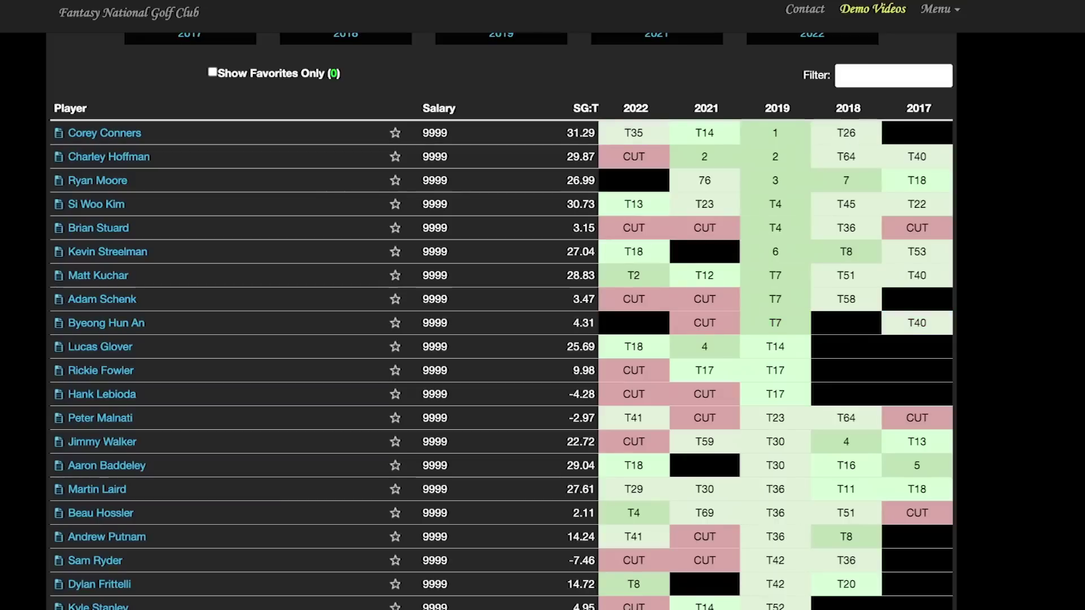
Search Google for "davis riley" in a new browser tab and look through the results for his Wikipedia entry.
{"action": "scroll", "coordinate": [501, 322], "scroll_direction": "down", "scroll_amount": 1}
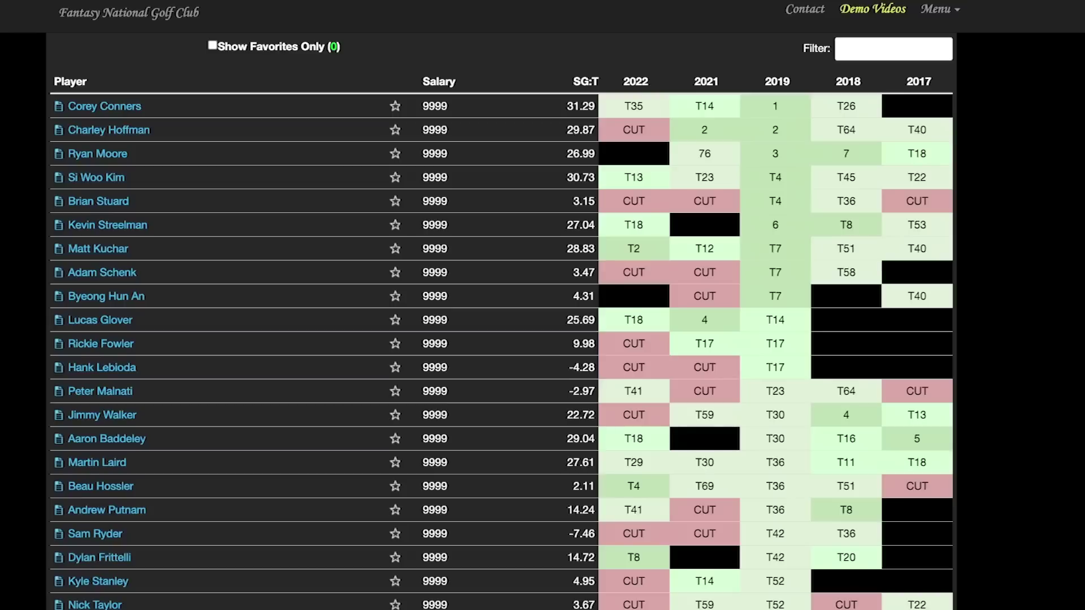
{"action": "key", "text": "ctrl+t"}
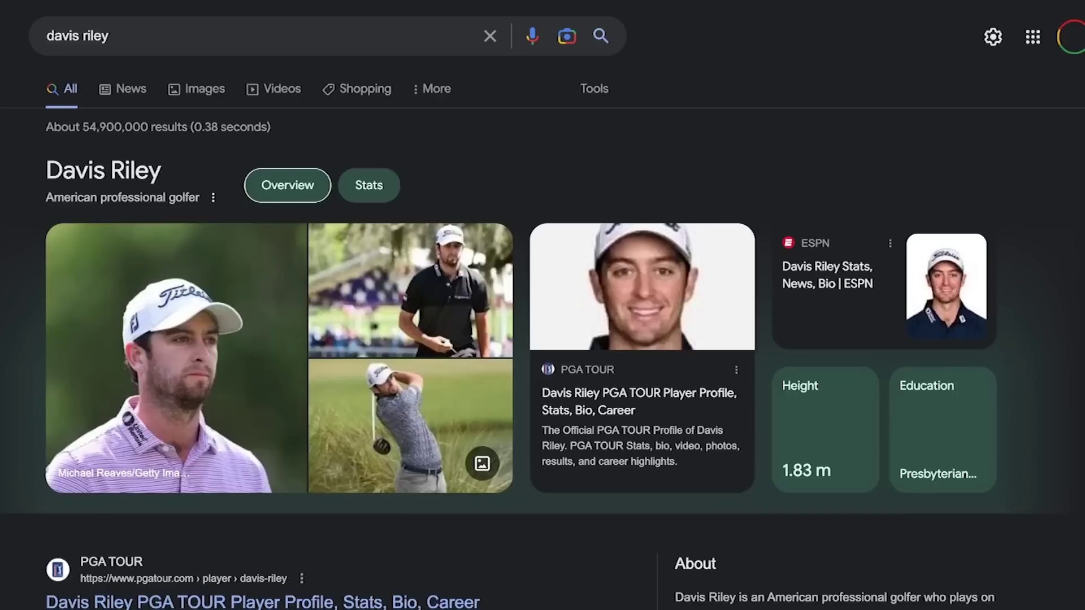
{"action": "scroll", "coordinate": [542, 305], "scroll_direction": "down", "scroll_amount": 3}
{"action": "scroll", "coordinate": [542, 305], "scroll_direction": "down", "scroll_amount": 2}
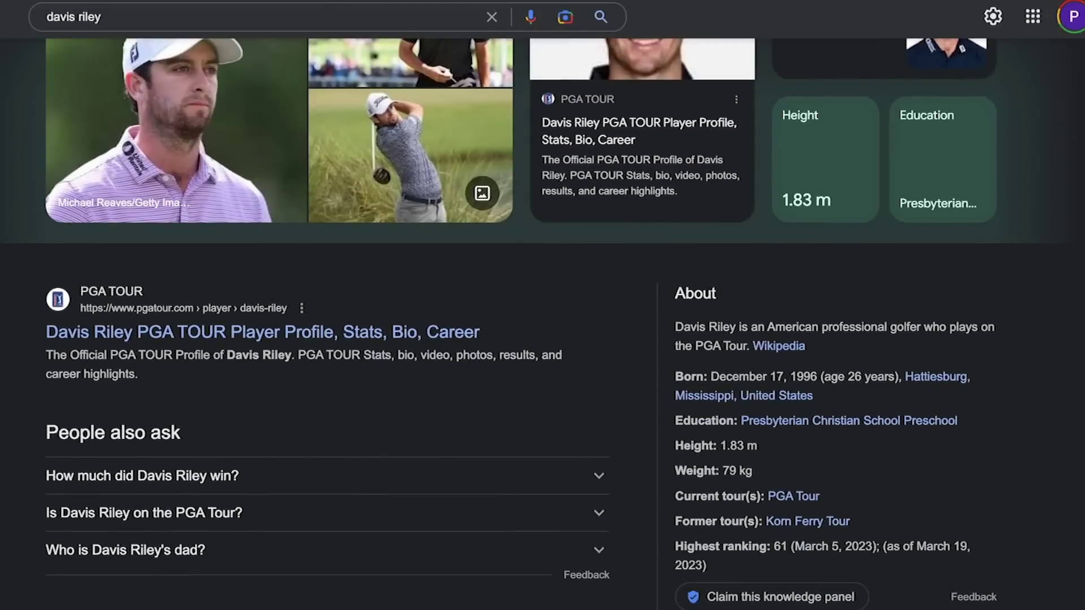
{"action": "scroll", "coordinate": [88, 251], "scroll_direction": "down", "scroll_amount": 7}
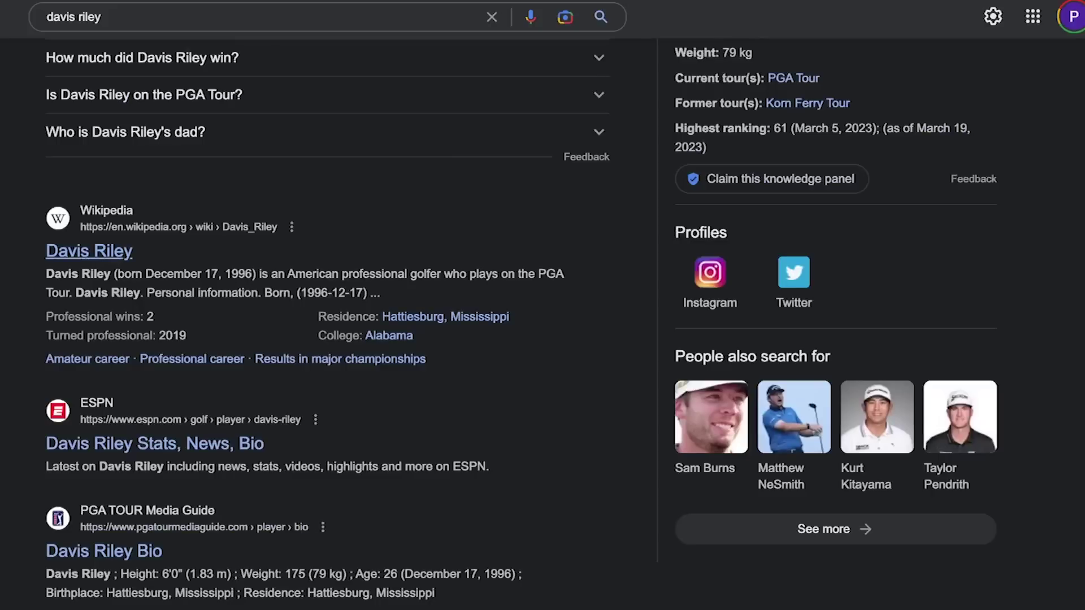
{"action": "left_click", "coordinate": [566, 17]}
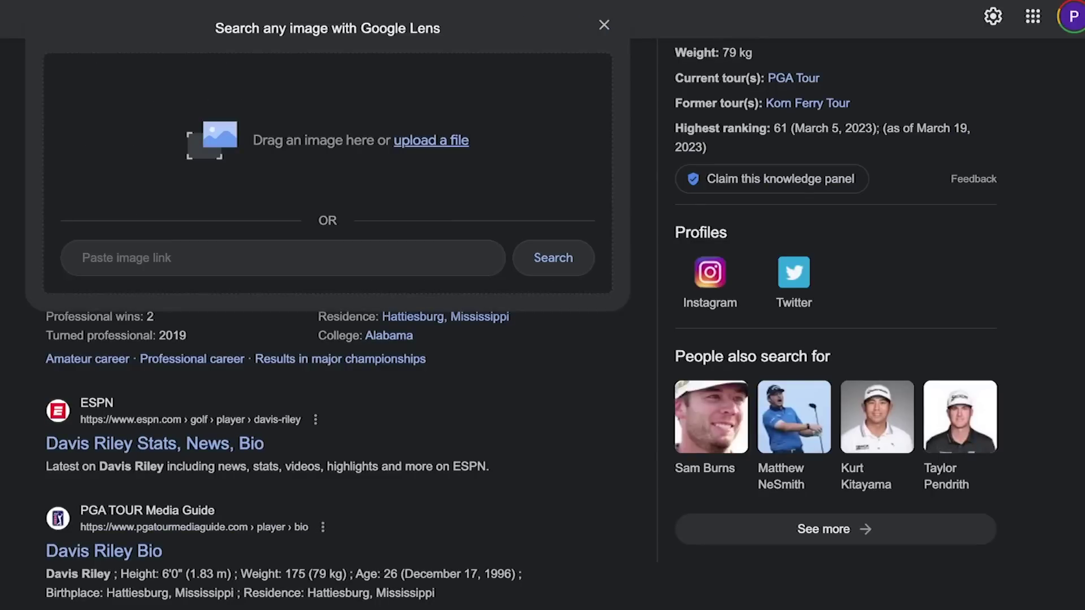
{"action": "key", "text": "Escape"}
{"action": "scroll", "coordinate": [521, 324], "scroll_direction": "up", "scroll_amount": 1}
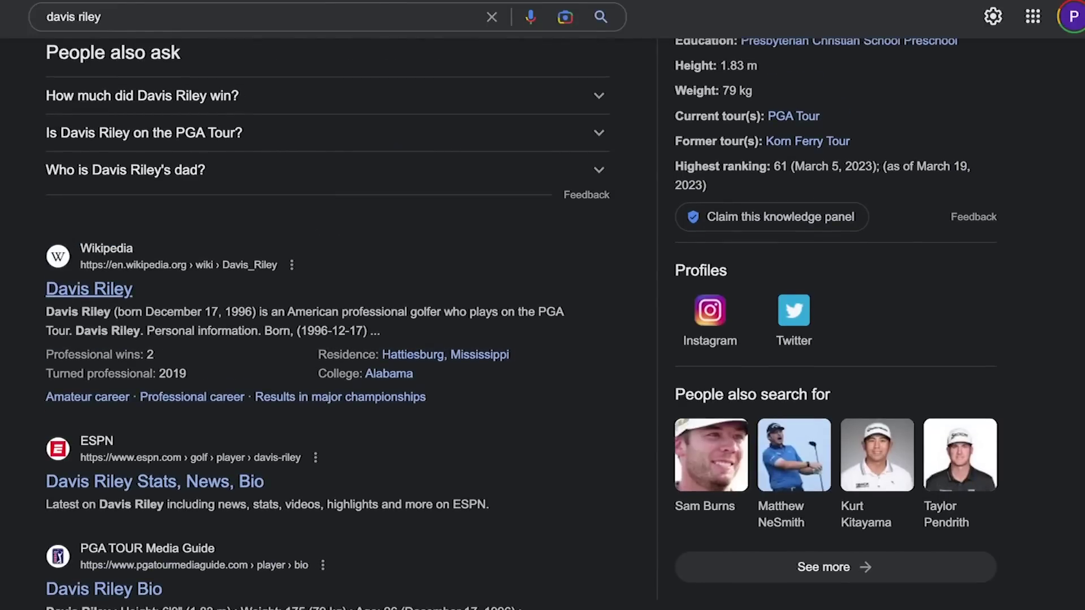
Open Davis Riley's Wikipedia article and examine his Korn Ferry Tour wins table.
{"action": "left_click", "coordinate": [89, 289]}
{"action": "scroll", "coordinate": [543, 305], "scroll_direction": "down", "scroll_amount": 20}
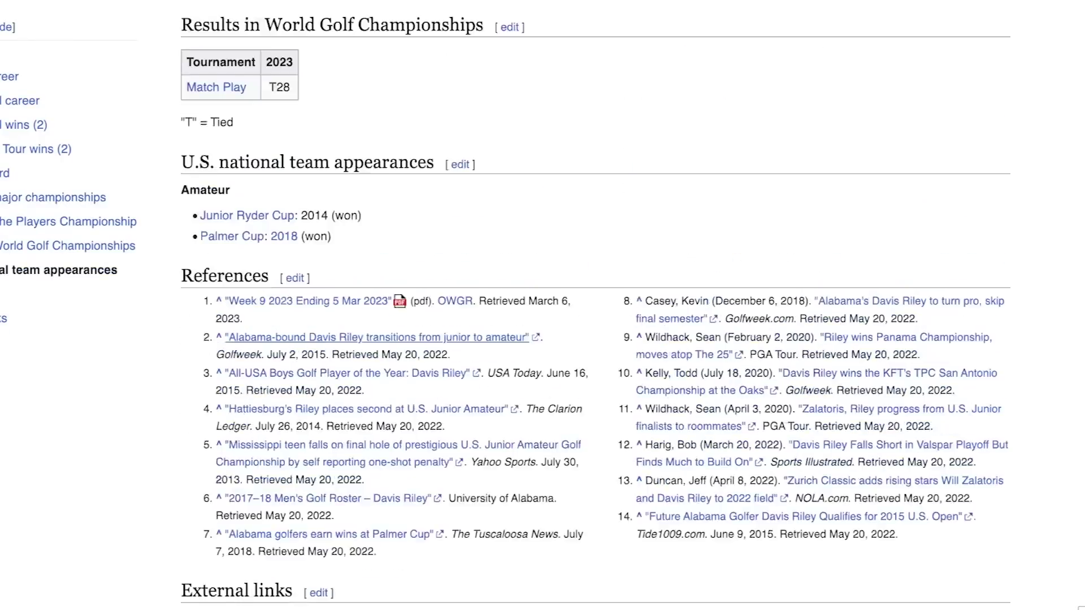
{"action": "scroll", "coordinate": [543, 305], "scroll_direction": "up", "scroll_amount": 8}
{"action": "scroll", "coordinate": [543, 305], "scroll_direction": "up", "scroll_amount": 8}
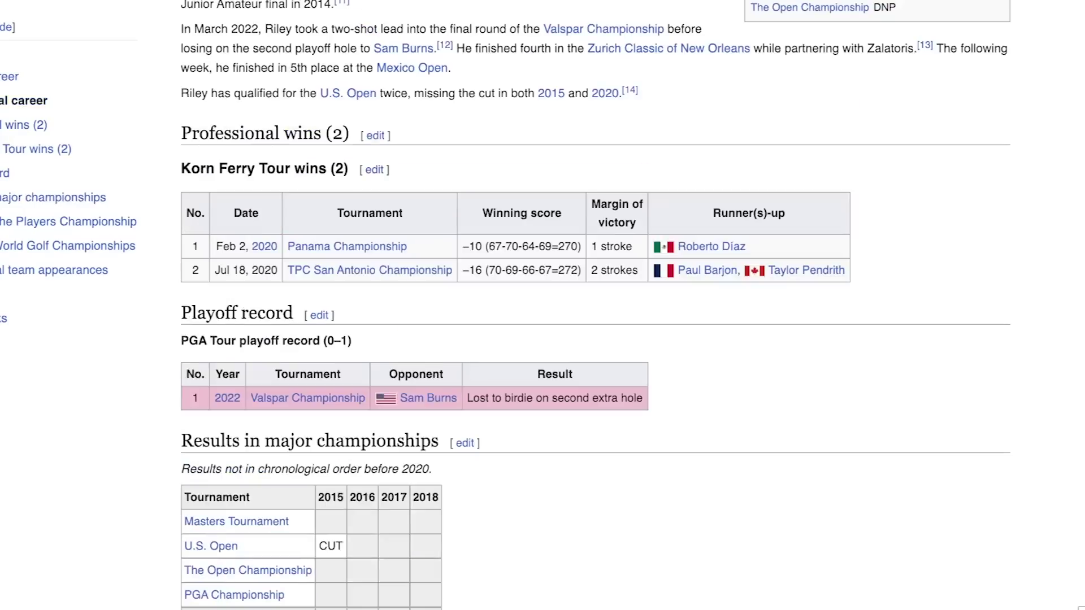
{"action": "mouse_move", "coordinate": [353, 271]}
{"action": "mouse_move", "coordinate": [708, 270]}
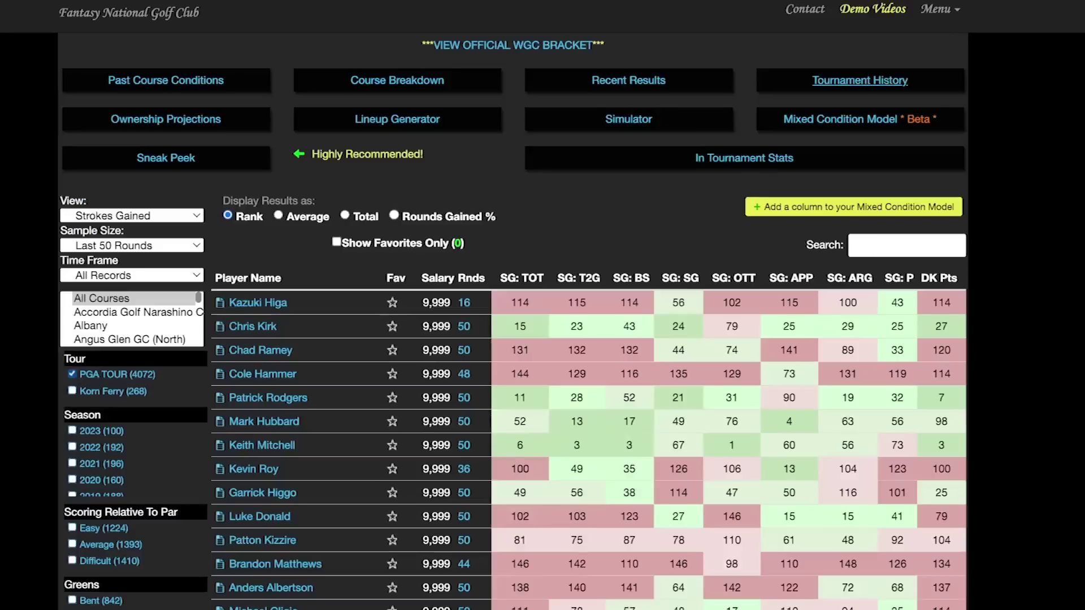
{"action": "type", "text": "riley"}
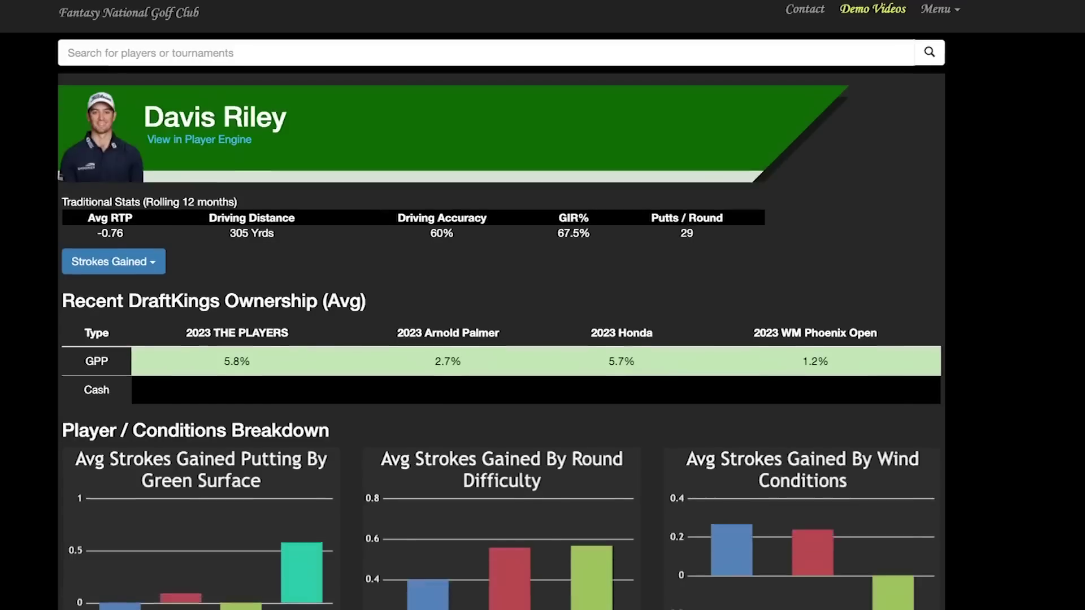
{"action": "scroll", "coordinate": [543, 306], "scroll_direction": "down", "scroll_amount": 4}
{"action": "scroll", "coordinate": [543, 305], "scroll_direction": "down", "scroll_amount": 15}
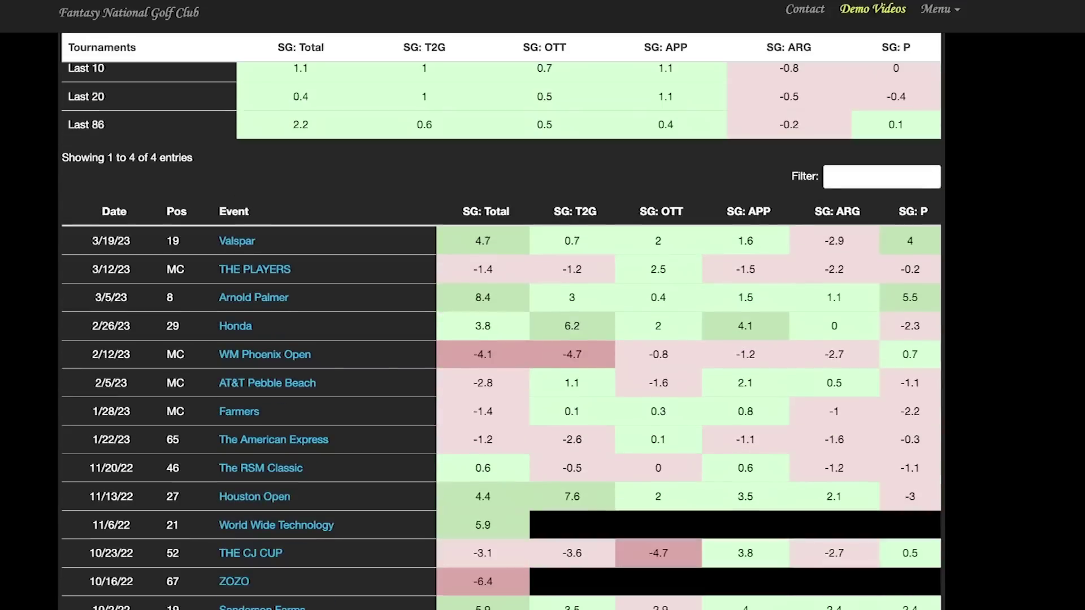
Sort Davis Riley's event results by finishing position and open the San Antonio Champ event from 7/18/20.
{"action": "left_click", "coordinate": [176, 211]}
{"action": "left_click", "coordinate": [255, 240]}
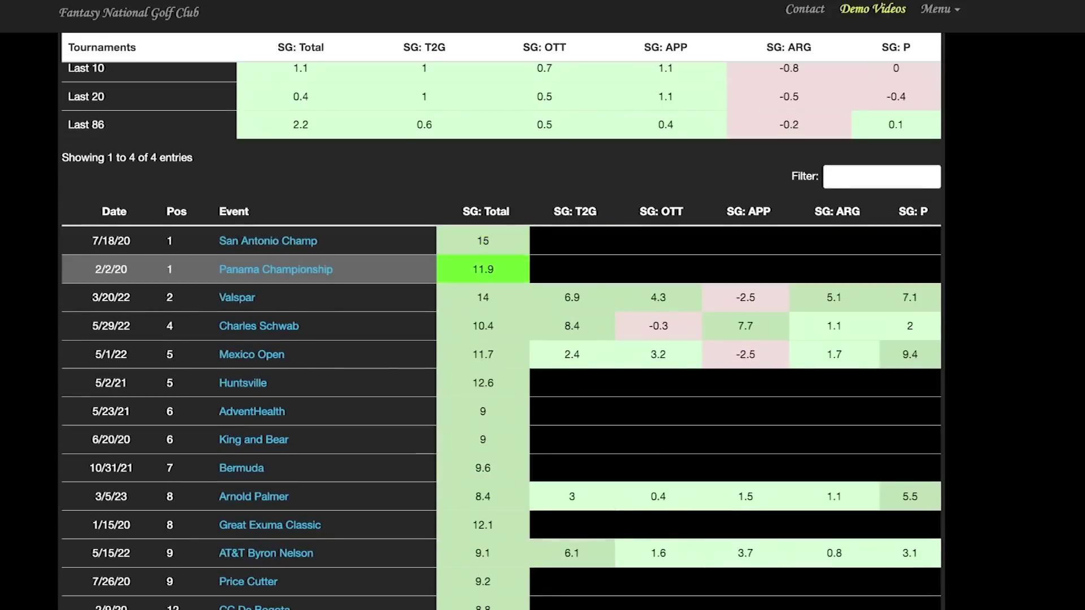
{"action": "scroll", "coordinate": [502, 324], "scroll_direction": "down", "scroll_amount": 2}
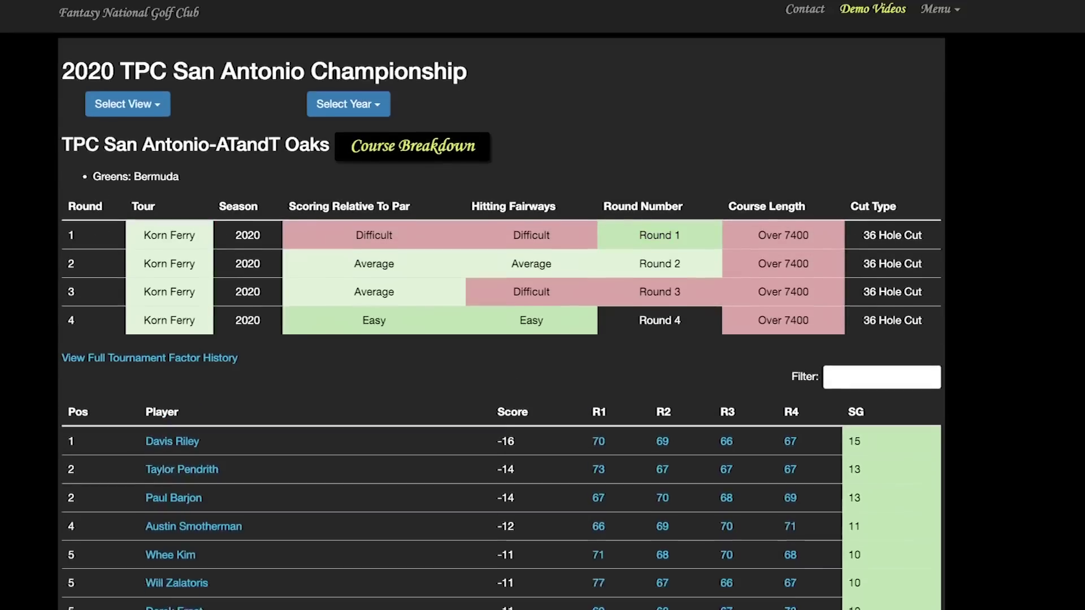
Examine the 2020 TPC San Antonio Championship leaderboard for players' positions, round scores and strokes gained.
{"action": "scroll", "coordinate": [502, 323], "scroll_direction": "down", "scroll_amount": 1}
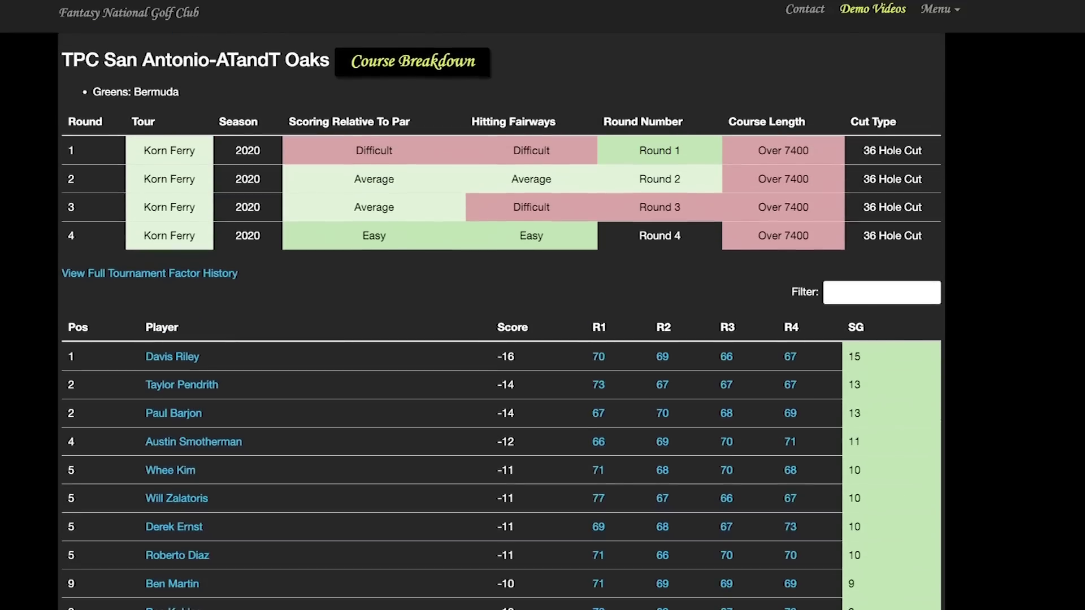
{"action": "scroll", "coordinate": [502, 324], "scroll_direction": "down", "scroll_amount": 4}
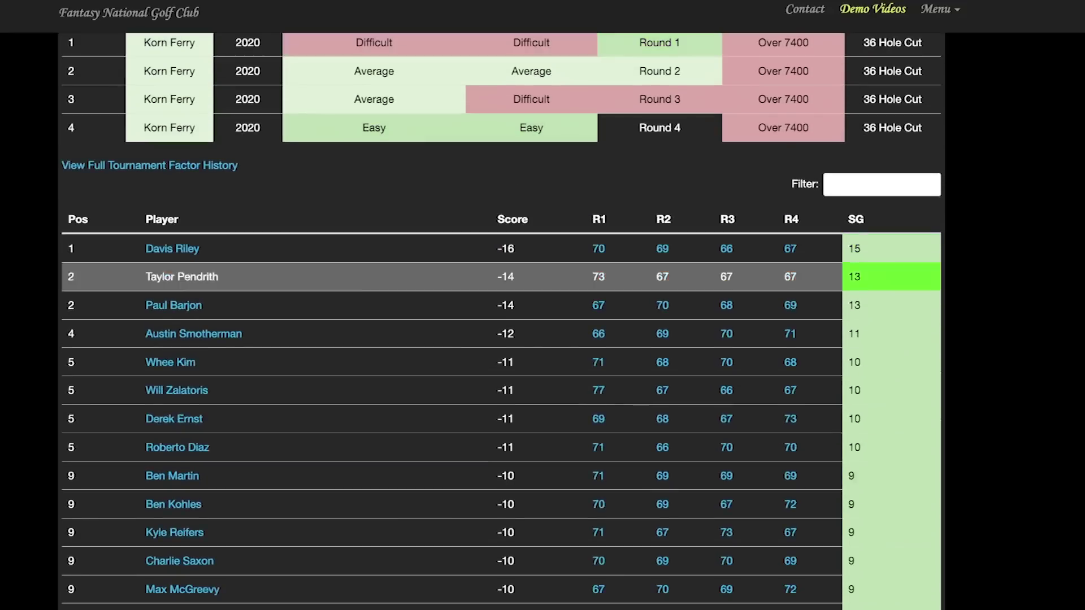
{"action": "scroll", "coordinate": [502, 271], "scroll_direction": "down", "scroll_amount": 4}
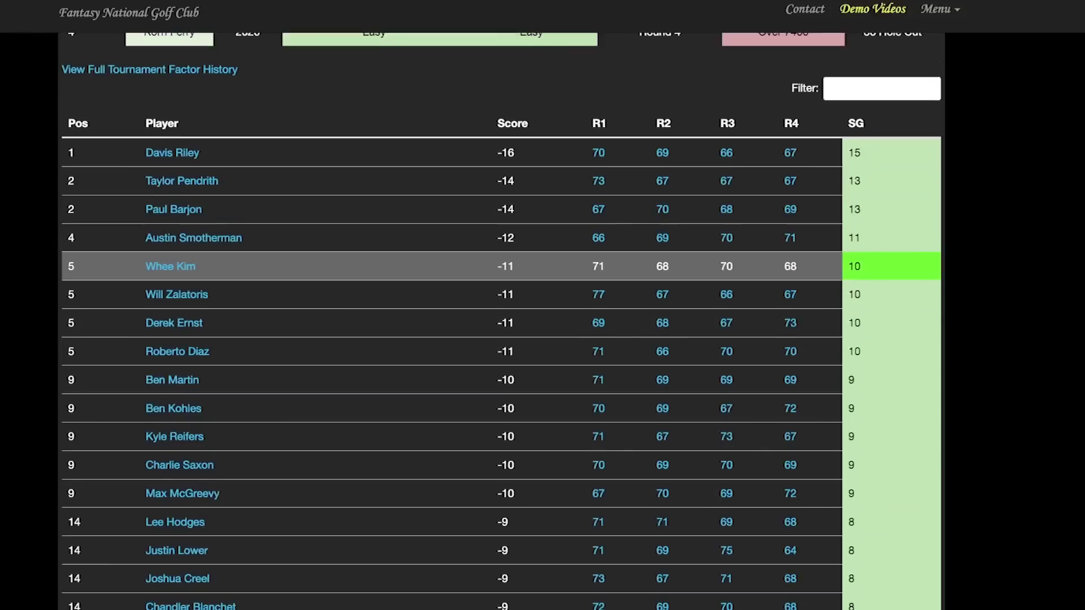
{"action": "scroll", "coordinate": [502, 291], "scroll_direction": "down", "scroll_amount": 4}
{"action": "scroll", "coordinate": [502, 287], "scroll_direction": "up", "scroll_amount": 4}
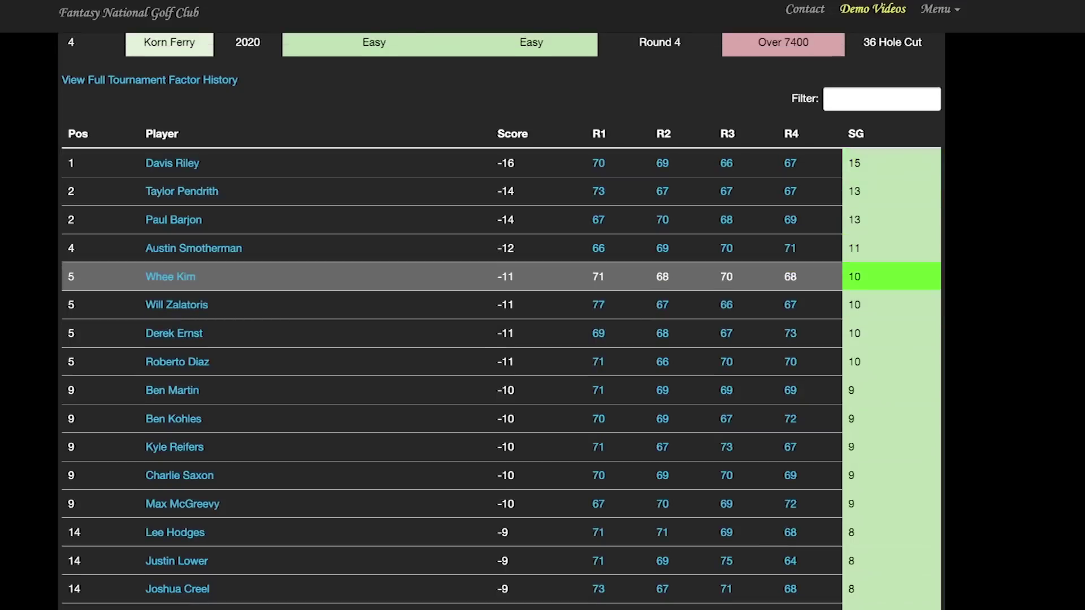
{"action": "scroll", "coordinate": [502, 260], "scroll_direction": "down", "scroll_amount": 6}
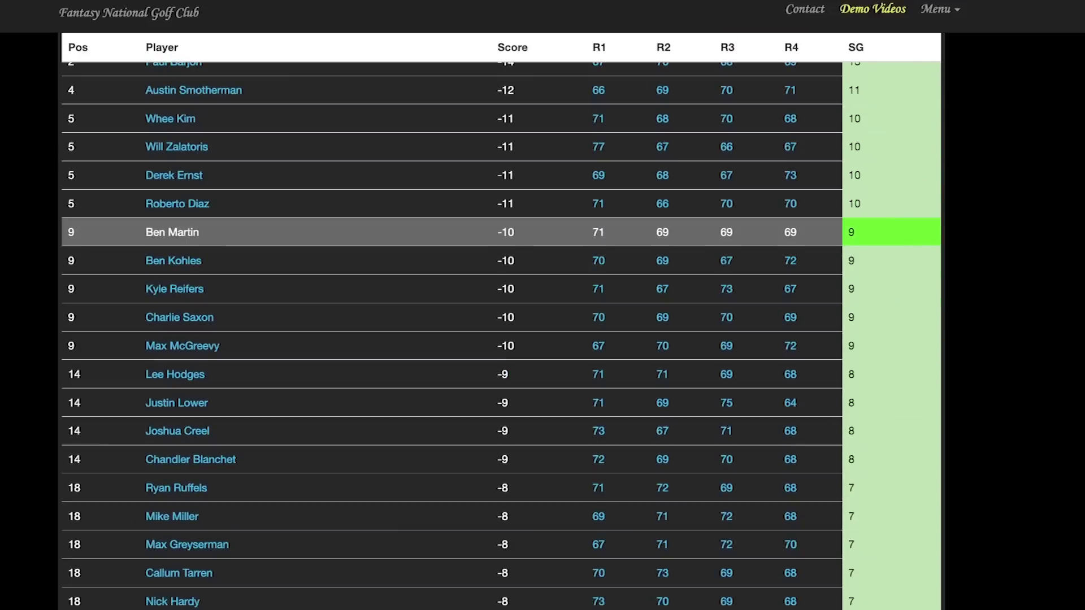
{"action": "scroll", "coordinate": [502, 243], "scroll_direction": "down", "scroll_amount": 7}
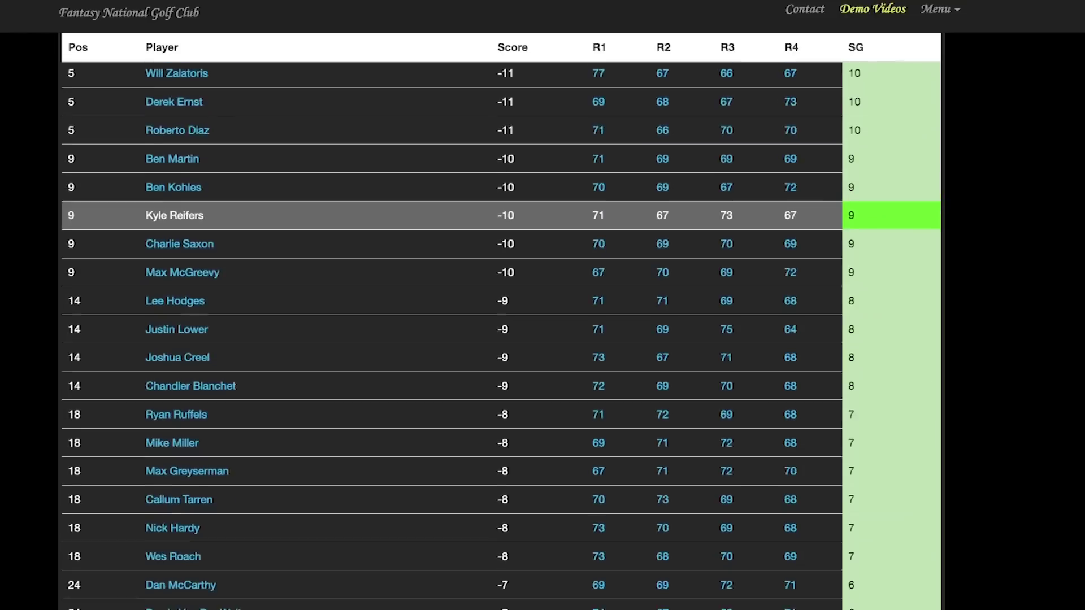
{"action": "scroll", "coordinate": [502, 246], "scroll_direction": "down", "scroll_amount": 7}
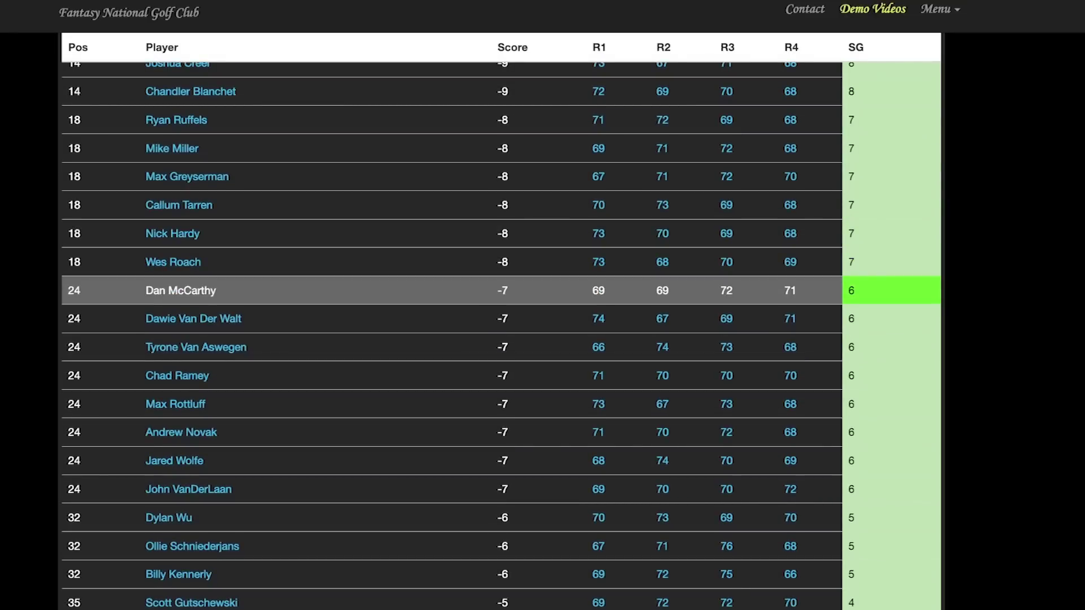
{"action": "scroll", "coordinate": [502, 277], "scroll_direction": "down", "scroll_amount": 4}
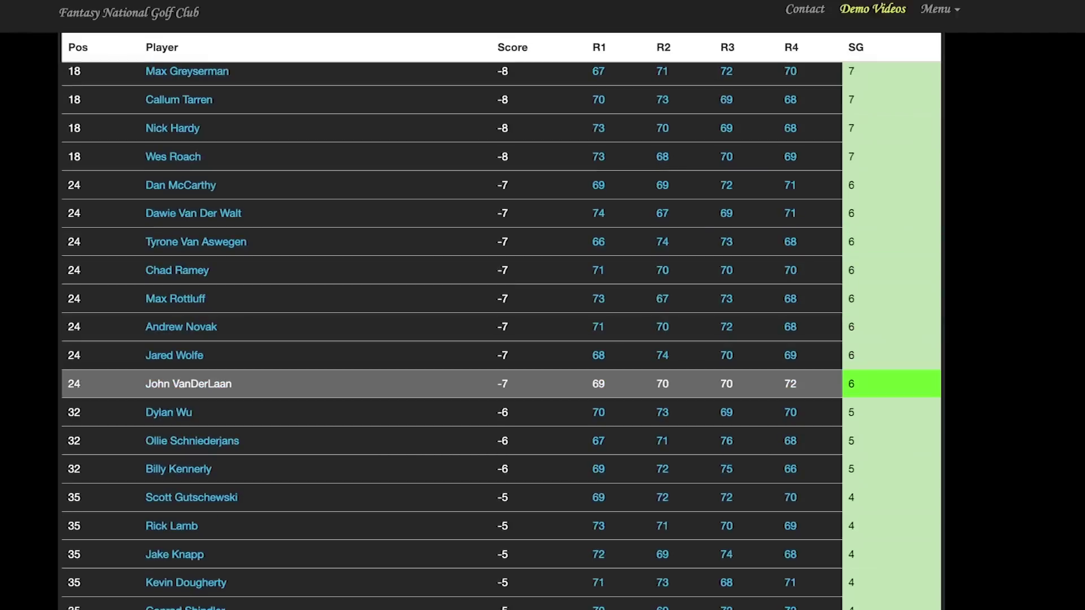
{"action": "scroll", "coordinate": [502, 364], "scroll_direction": "down", "scroll_amount": 1}
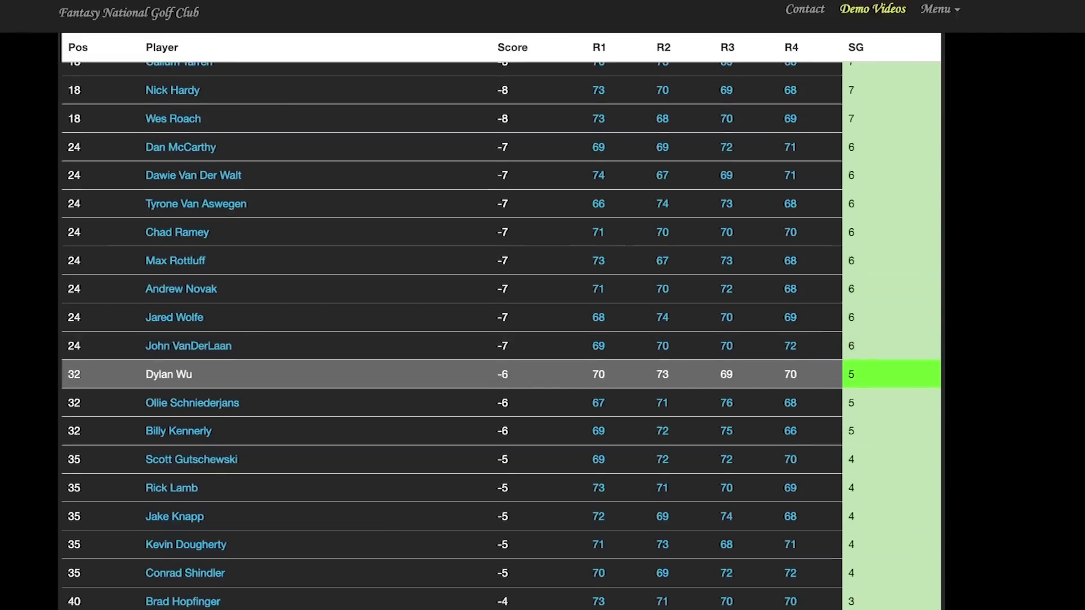
Read the lower part of the 2020 TPC San Antonio leaderboard and return to the top finishers.
{"action": "scroll", "coordinate": [502, 374], "scroll_direction": "down", "scroll_amount": 3}
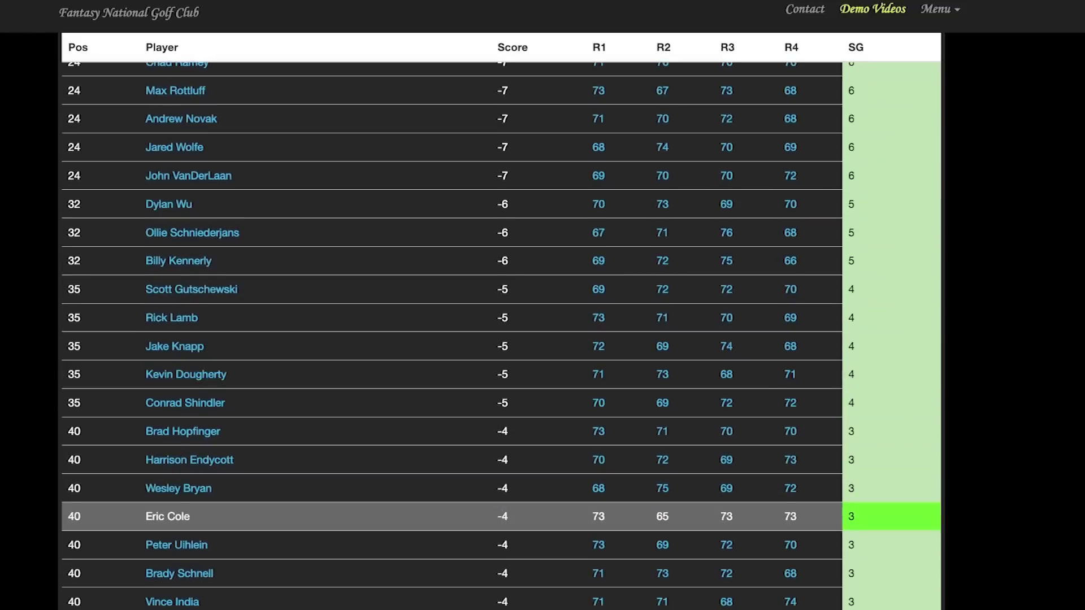
{"action": "scroll", "coordinate": [501, 516], "scroll_direction": "down", "scroll_amount": 2}
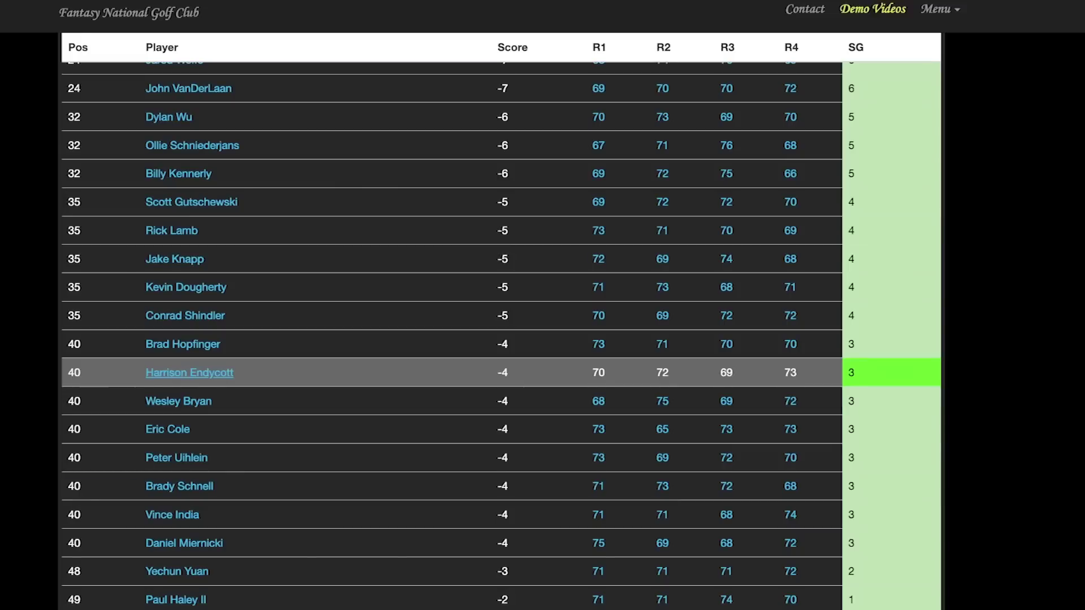
{"action": "scroll", "coordinate": [502, 515], "scroll_direction": "down", "scroll_amount": 5}
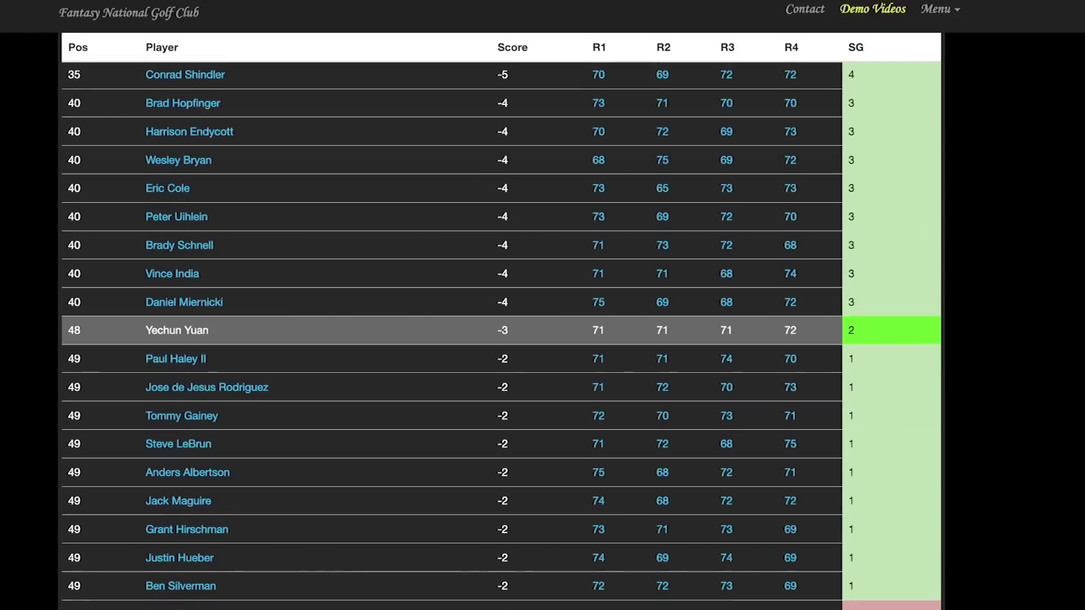
{"action": "scroll", "coordinate": [502, 330], "scroll_direction": "up", "scroll_amount": 20}
{"action": "scroll", "coordinate": [502, 330], "scroll_direction": "down", "scroll_amount": 3}
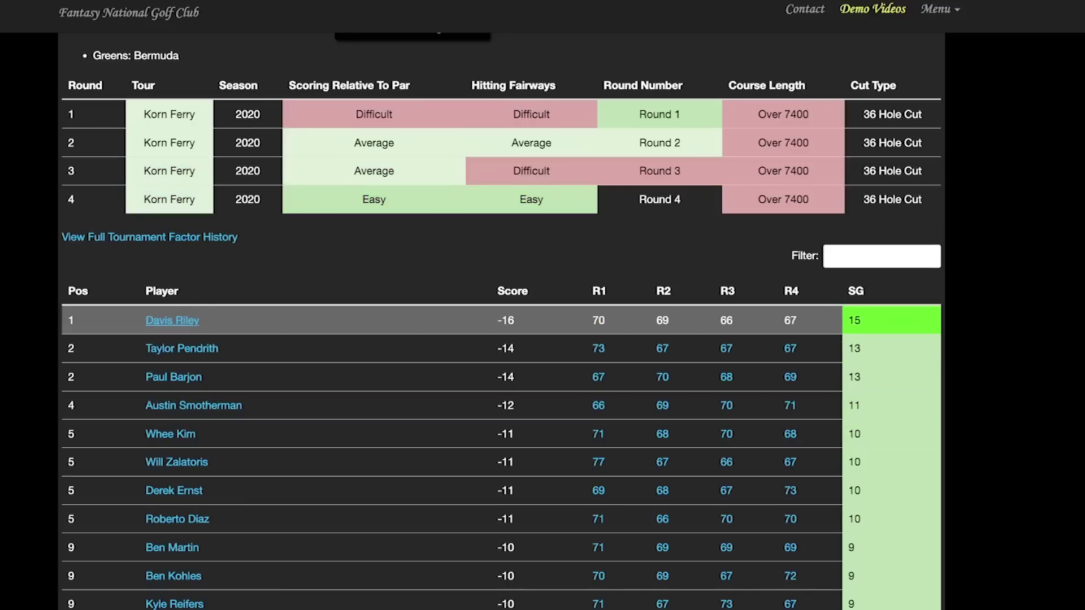
{"action": "left_click", "coordinate": [172, 320]}
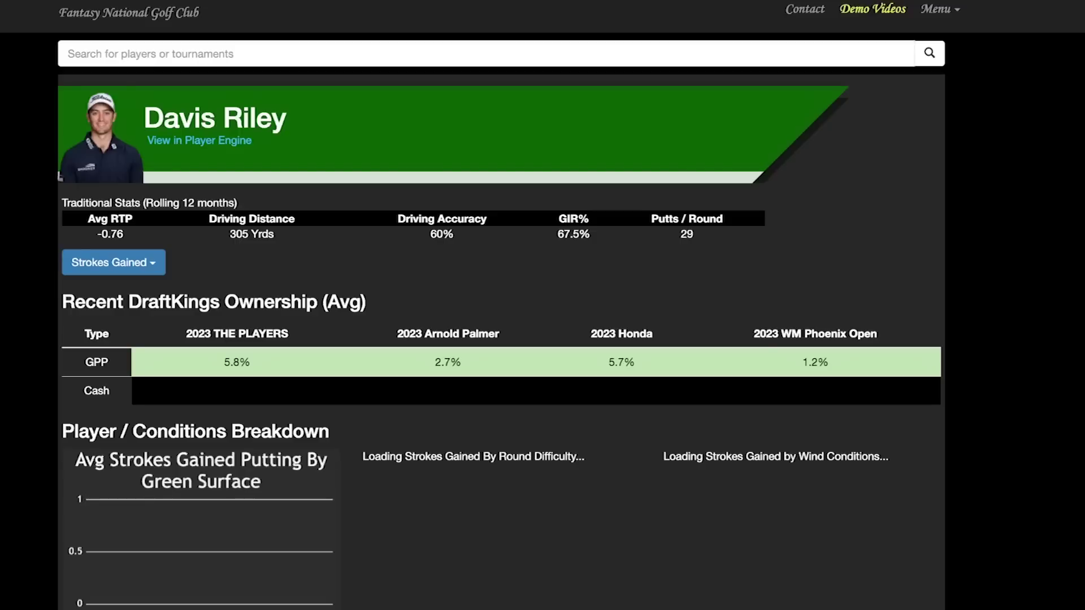
{"action": "scroll", "coordinate": [500, 317], "scroll_direction": "down", "scroll_amount": 10}
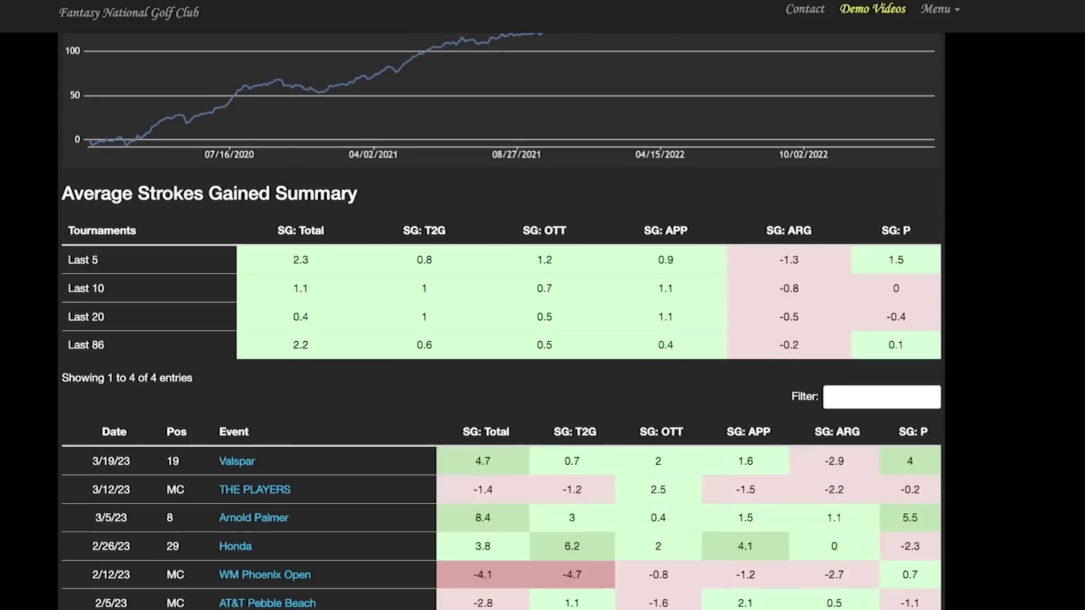
{"action": "left_click", "coordinate": [882, 396]}
{"action": "type", "text": "vale"}
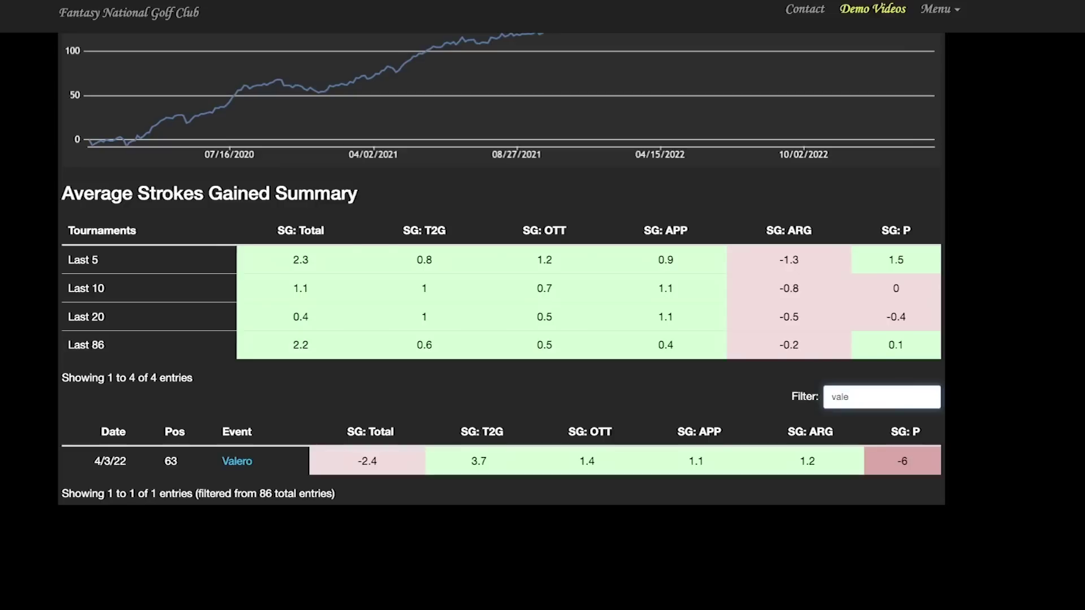
{"action": "key", "text": "ctrl+a"}
{"action": "key", "text": "BackSpace"}
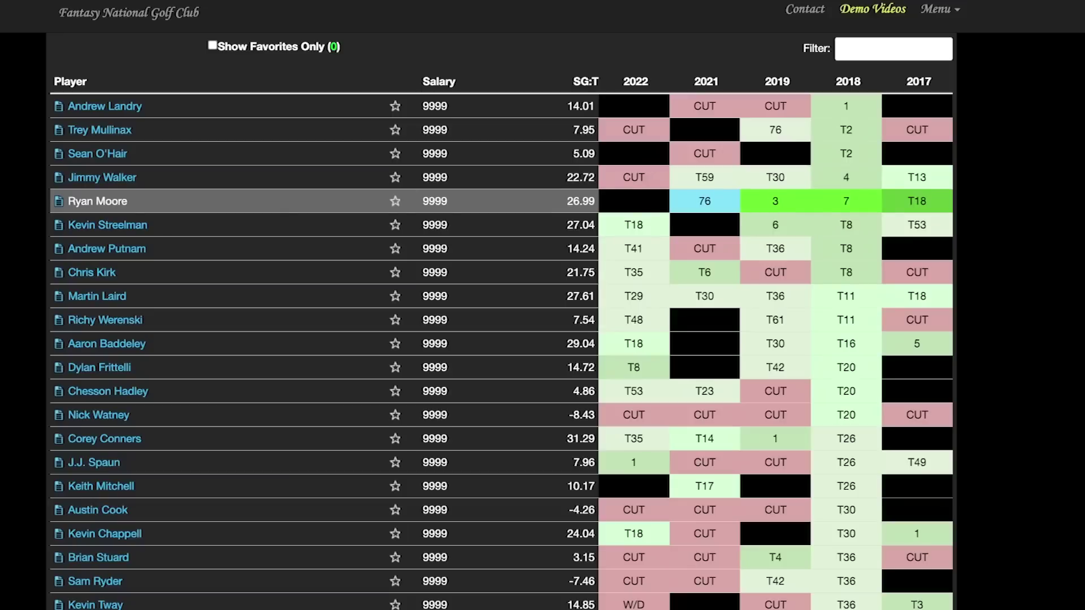
{"action": "triple_click", "coordinate": [97, 201]}
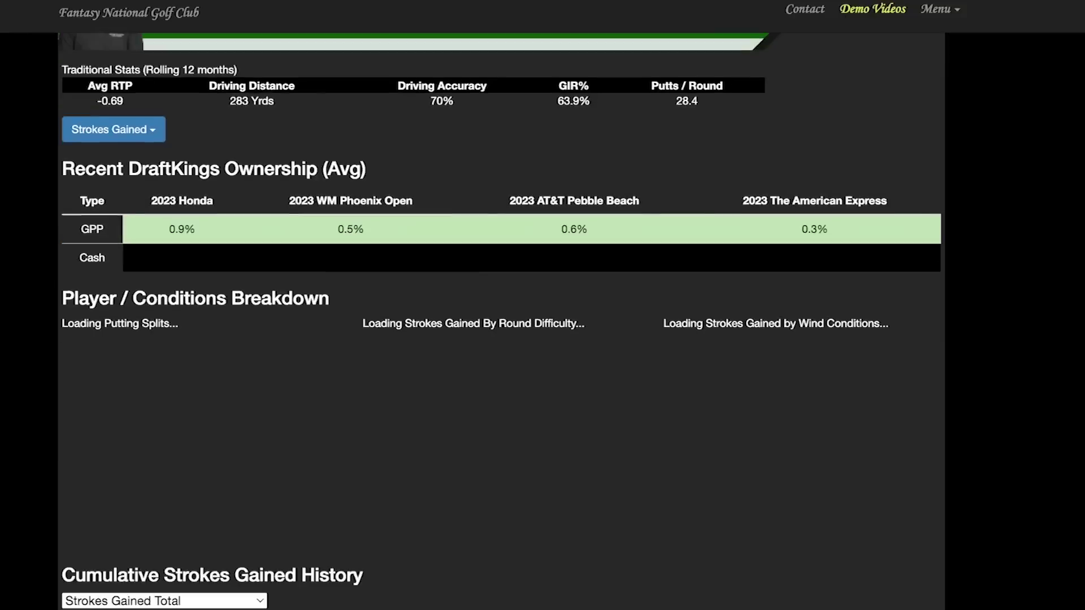
{"action": "scroll", "coordinate": [501, 339], "scroll_direction": "down", "scroll_amount": 15}
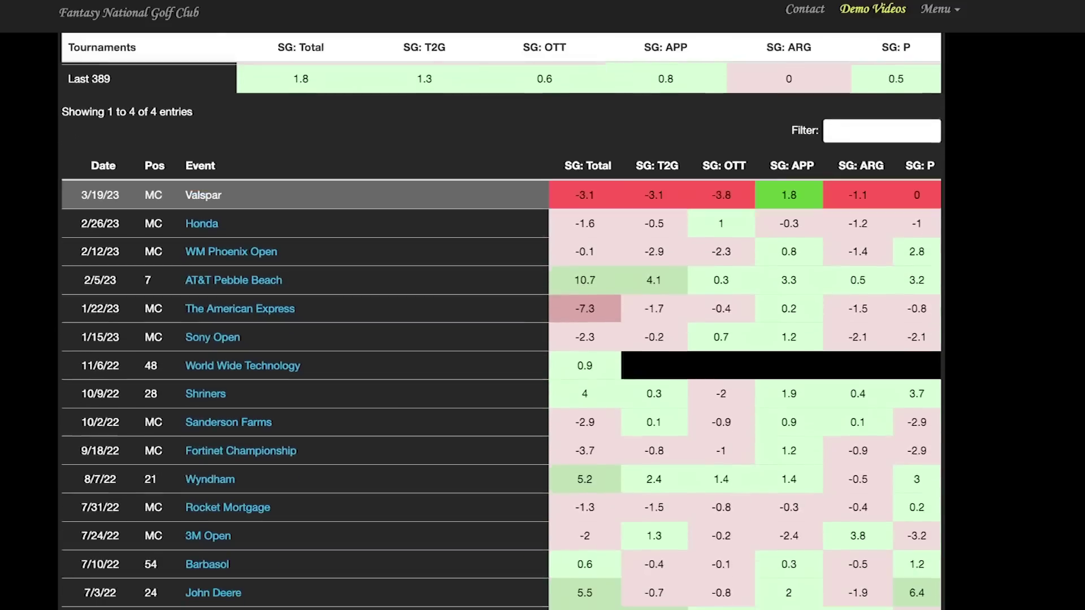
{"action": "mouse_move", "coordinate": [789, 280]}
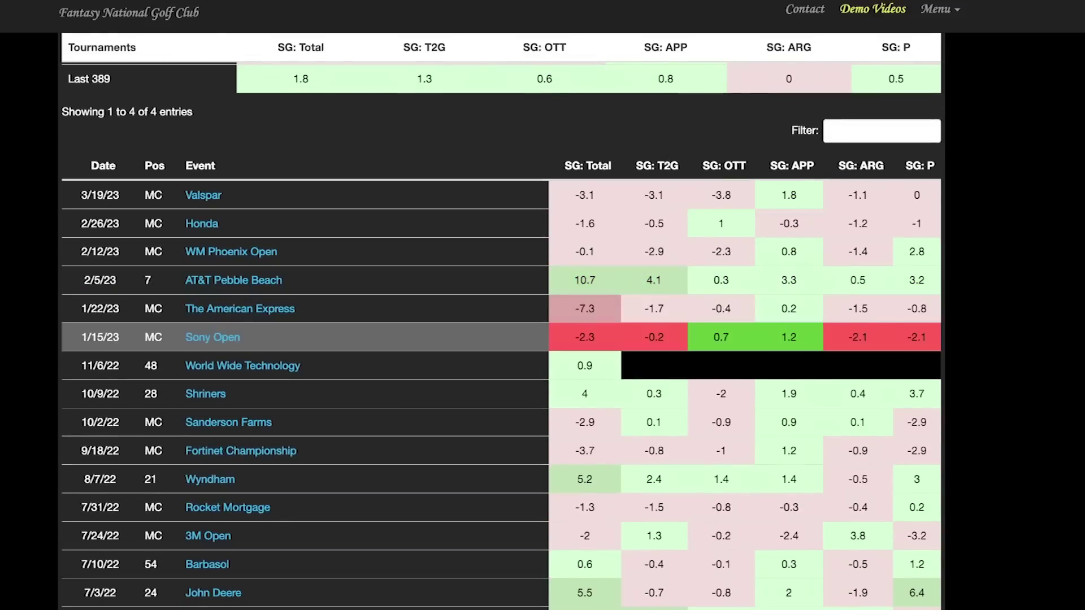
{"action": "mouse_move", "coordinate": [917, 224]}
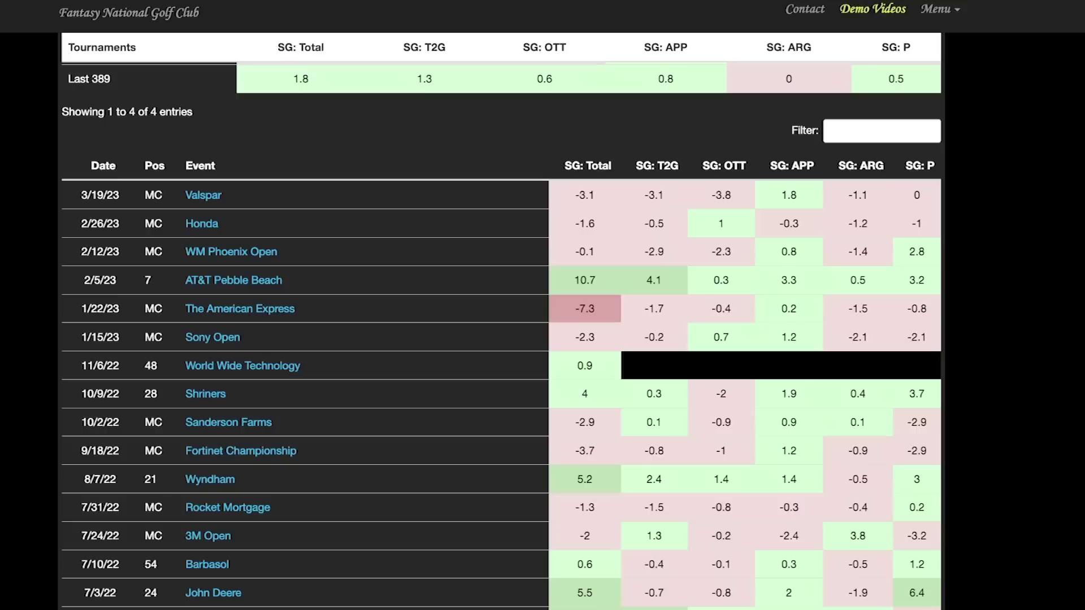
{"action": "key", "text": "alt+Left"}
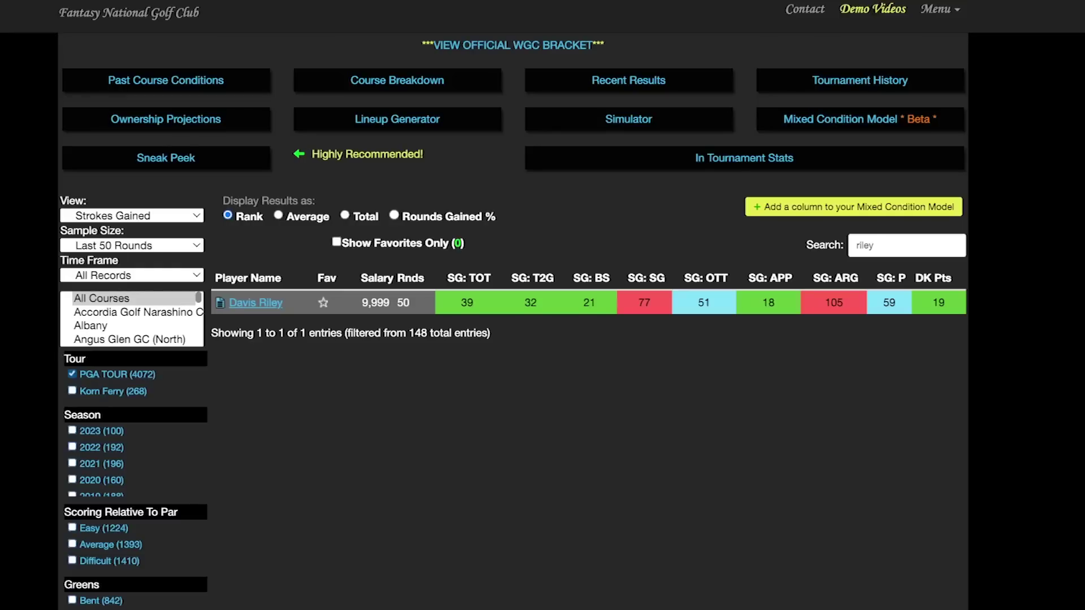
{"action": "double_click", "coordinate": [864, 245]}
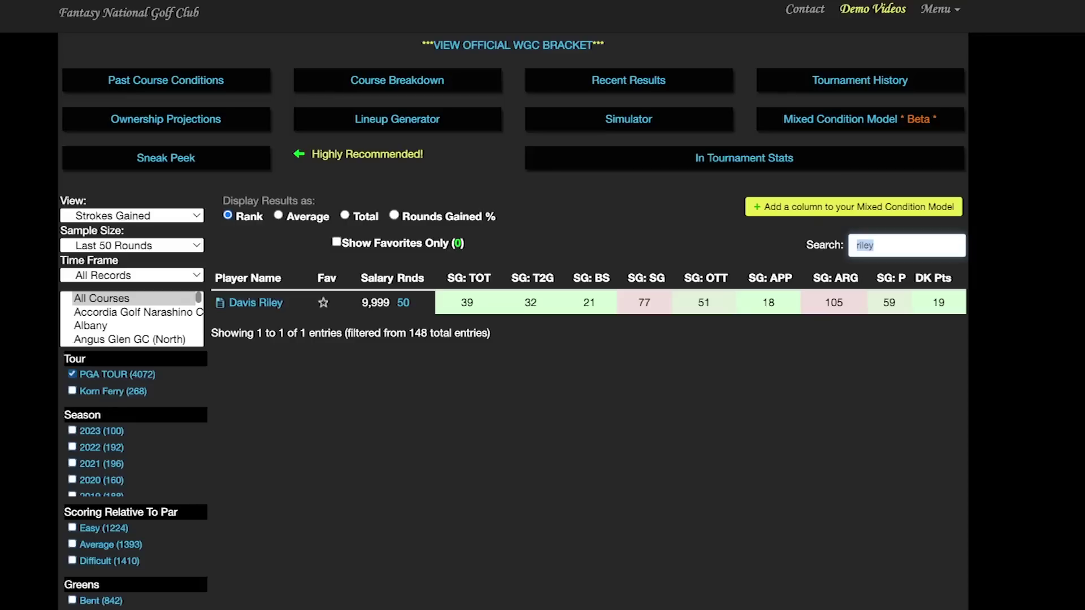
{"action": "key", "text": "BackSpace"}
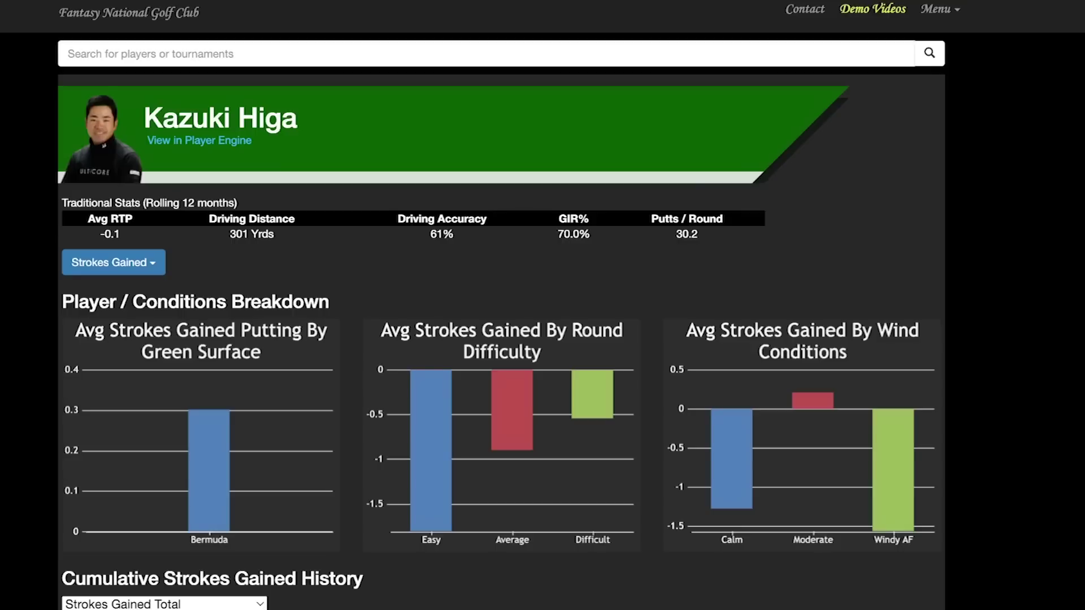
{"action": "scroll", "coordinate": [501, 322], "scroll_direction": "down", "scroll_amount": 15}
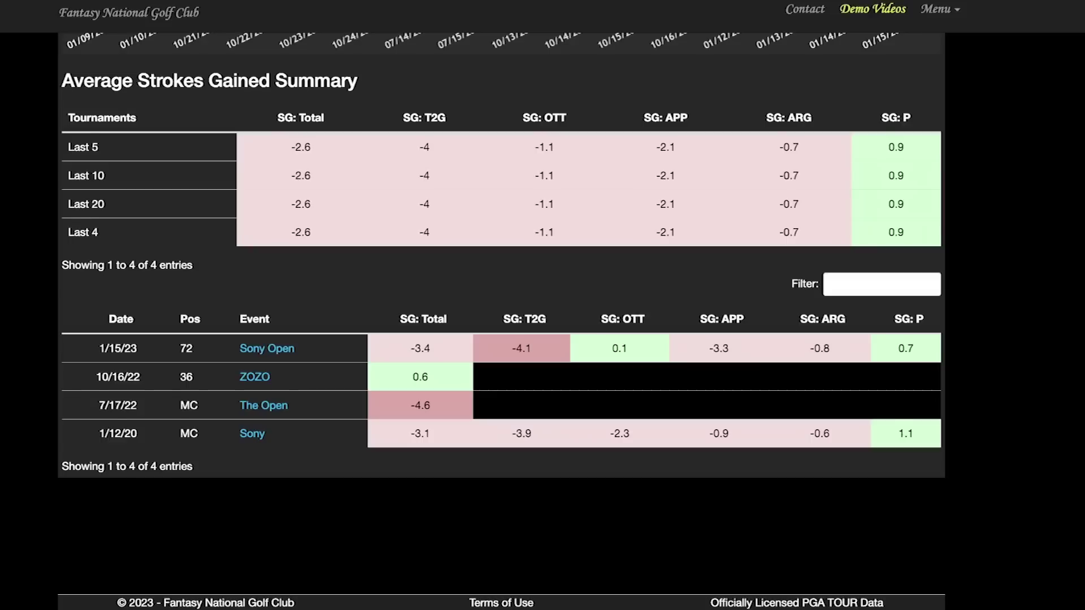
{"action": "scroll", "coordinate": [501, 321], "scroll_direction": "up", "scroll_amount": 4}
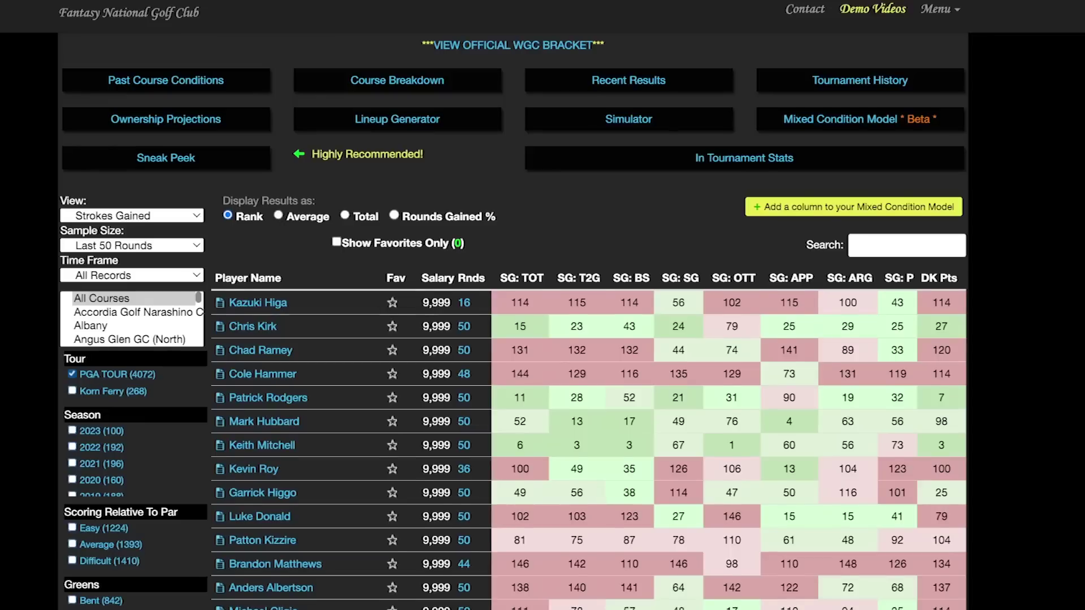
Sort the player list by total strokes gained and examine the rankings over the last 50 rounds.
{"action": "scroll", "coordinate": [512, 321], "scroll_direction": "down", "scroll_amount": 1}
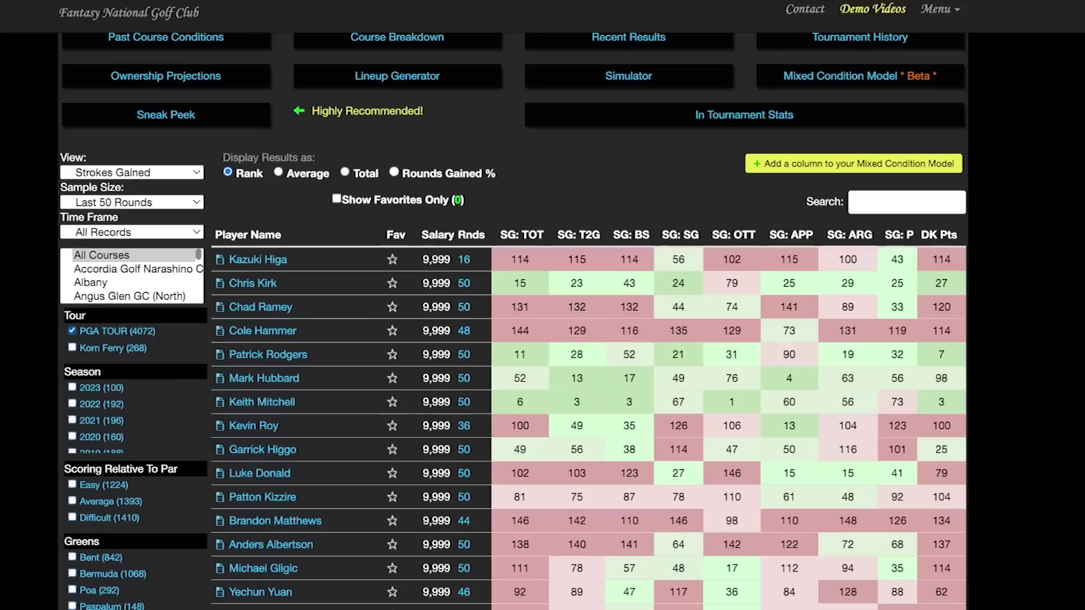
{"action": "scroll", "coordinate": [513, 321], "scroll_direction": "down", "scroll_amount": 3}
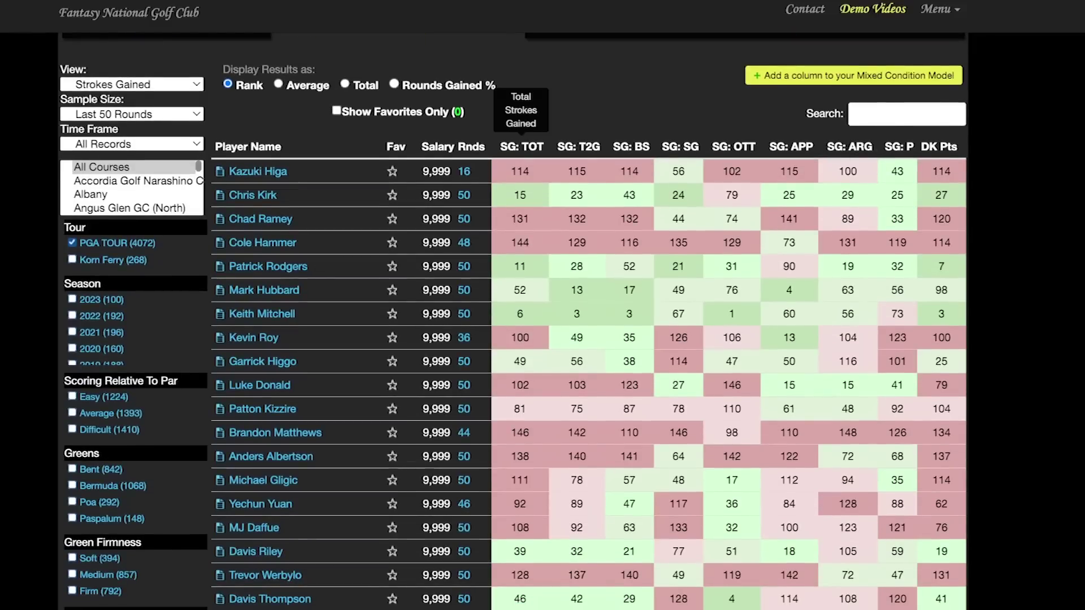
{"action": "left_click", "coordinate": [521, 147]}
{"action": "scroll", "coordinate": [512, 322], "scroll_direction": "up", "scroll_amount": 2}
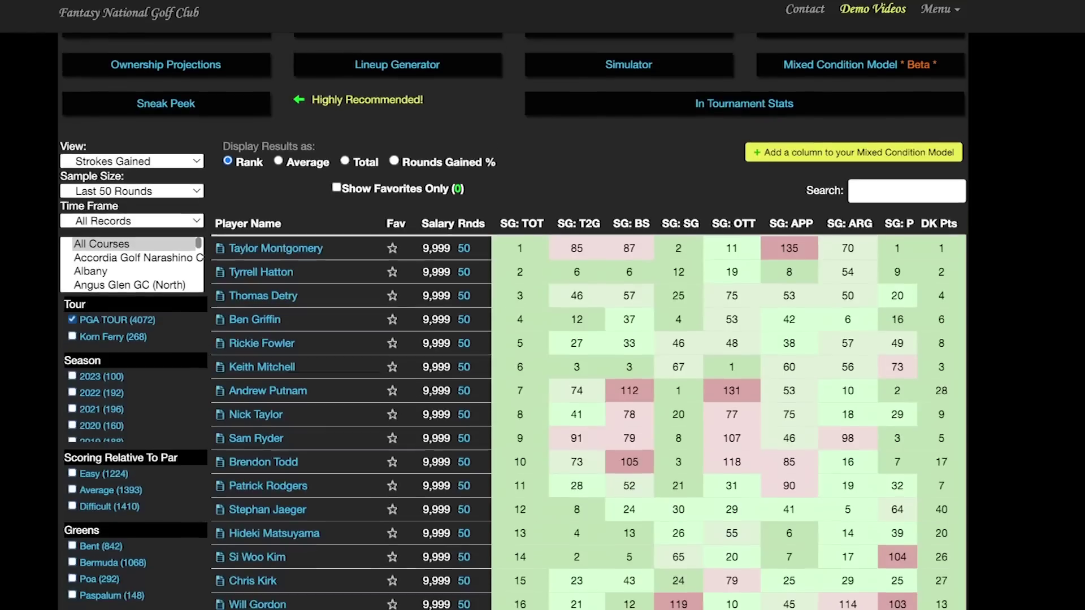
{"action": "scroll", "coordinate": [513, 322], "scroll_direction": "down", "scroll_amount": 2}
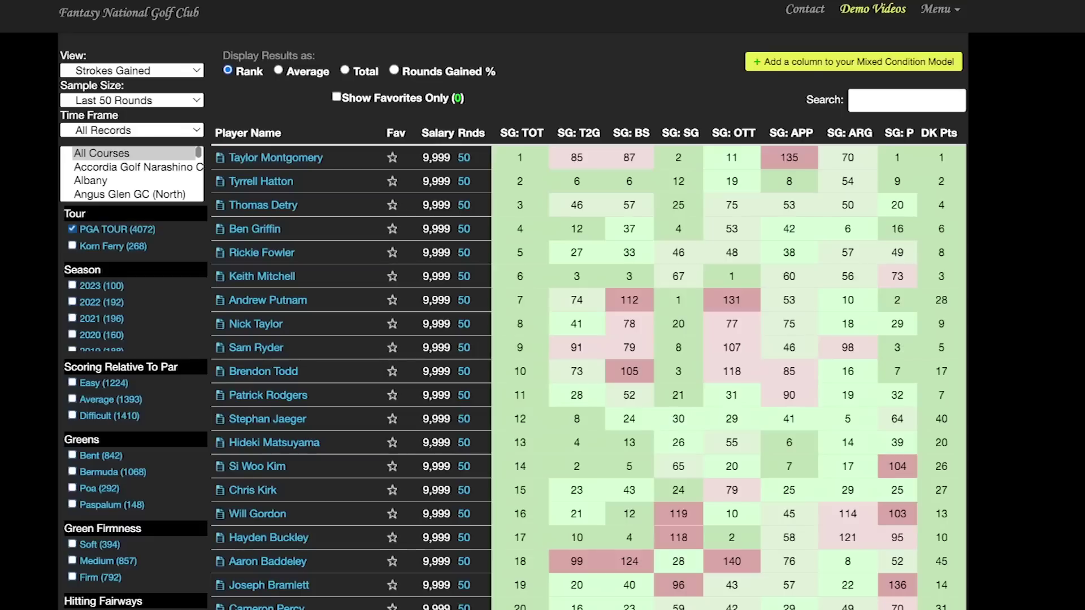
{"action": "scroll", "coordinate": [520, 285], "scroll_direction": "down", "scroll_amount": 4}
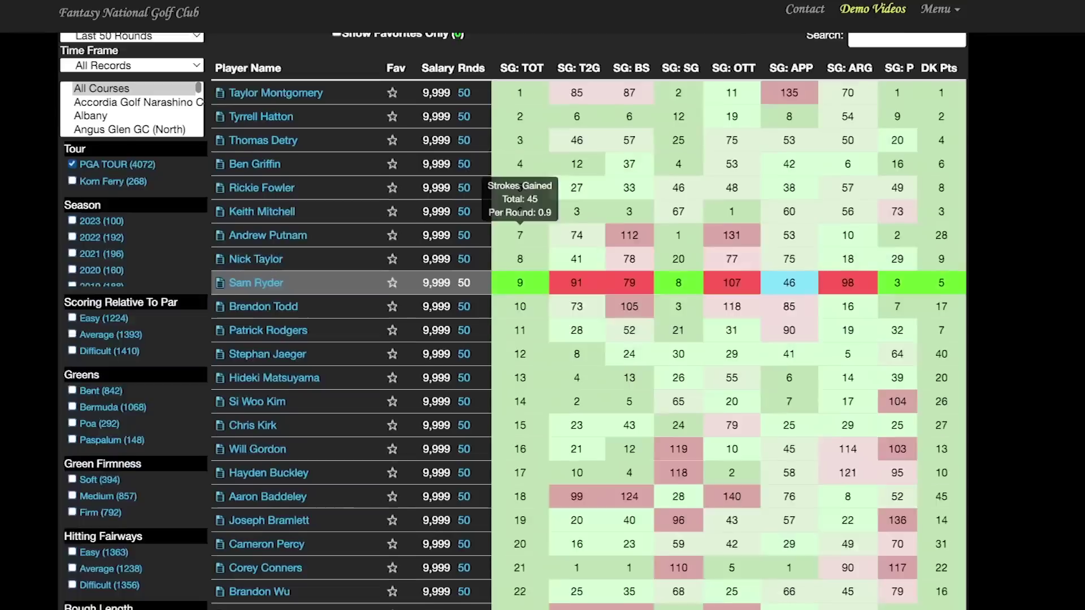
{"action": "scroll", "coordinate": [520, 285], "scroll_direction": "down", "scroll_amount": 2}
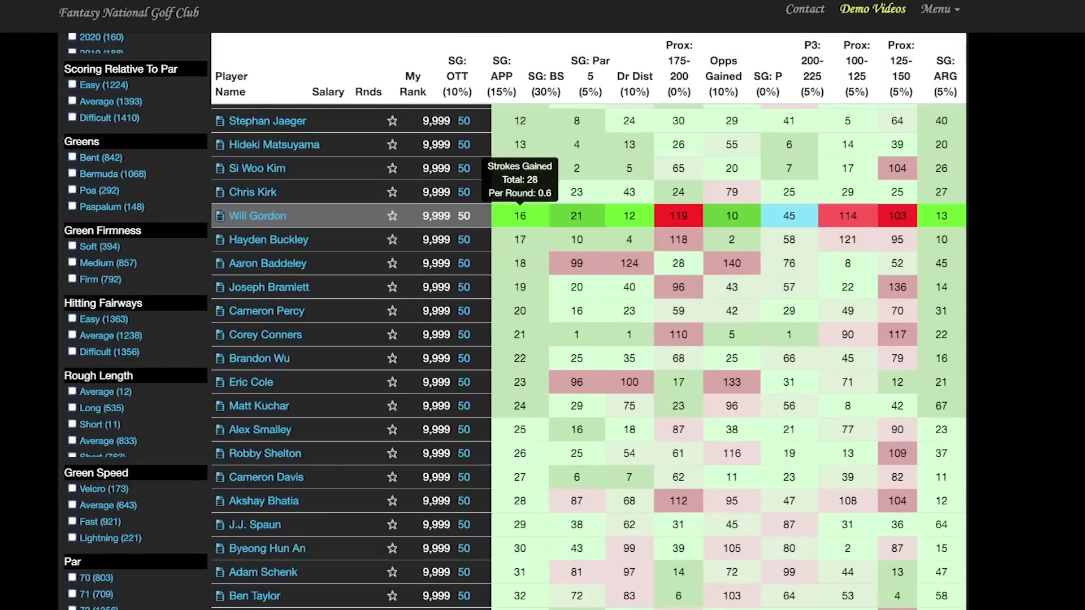
{"action": "scroll", "coordinate": [520, 226], "scroll_direction": "down", "scroll_amount": 3}
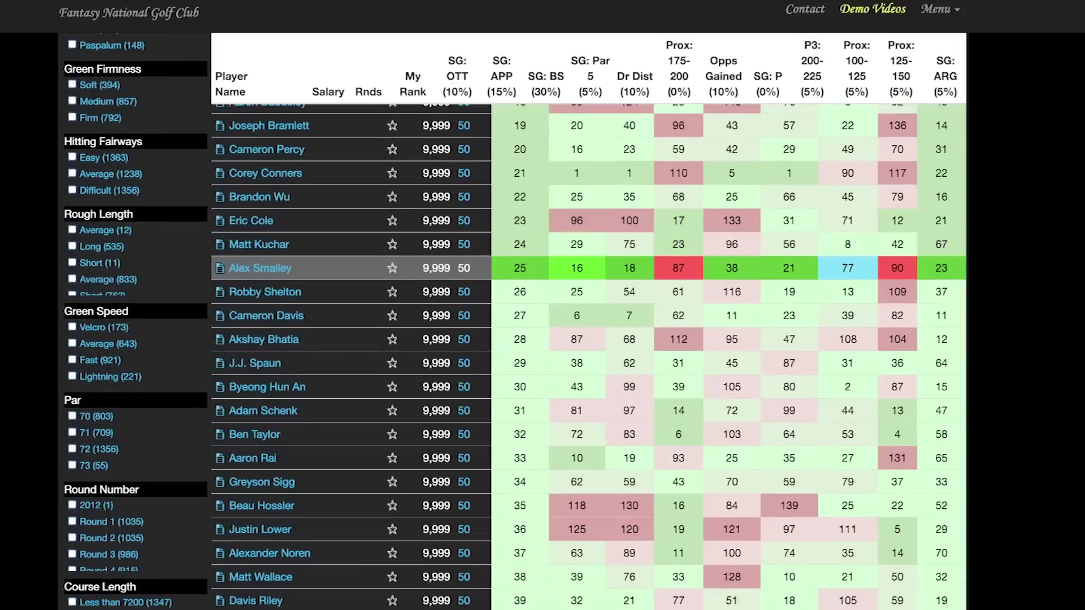
{"action": "scroll", "coordinate": [520, 260], "scroll_direction": "up", "scroll_amount": 12}
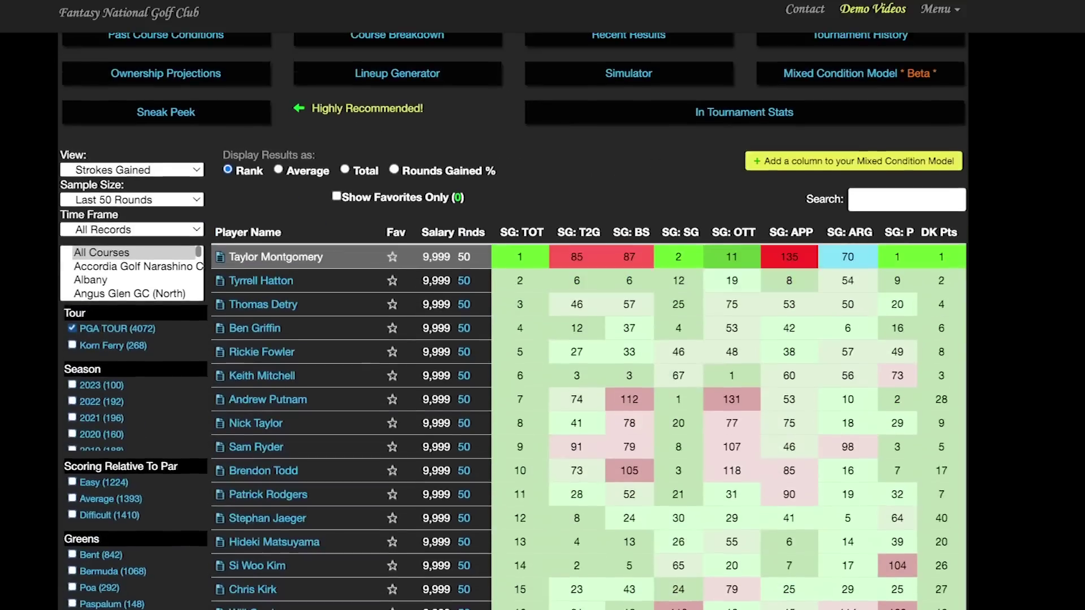
Set the sample size to Last 24 Rounds and switch the view to Custom Stat Model.
{"action": "scroll", "coordinate": [520, 257], "scroll_direction": "down", "scroll_amount": 1}
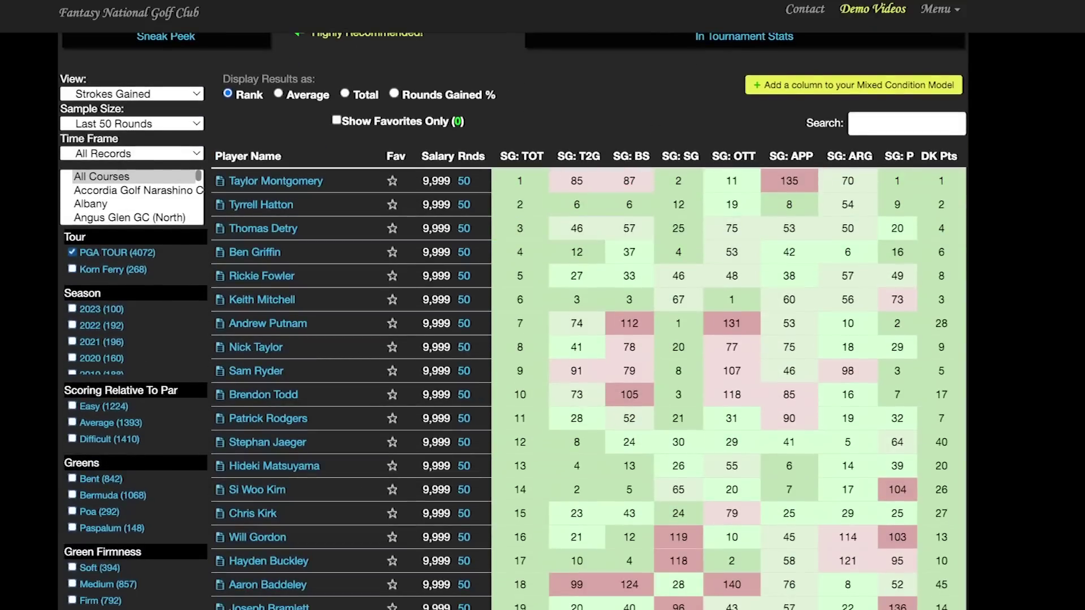
{"action": "left_click", "coordinate": [132, 123]}
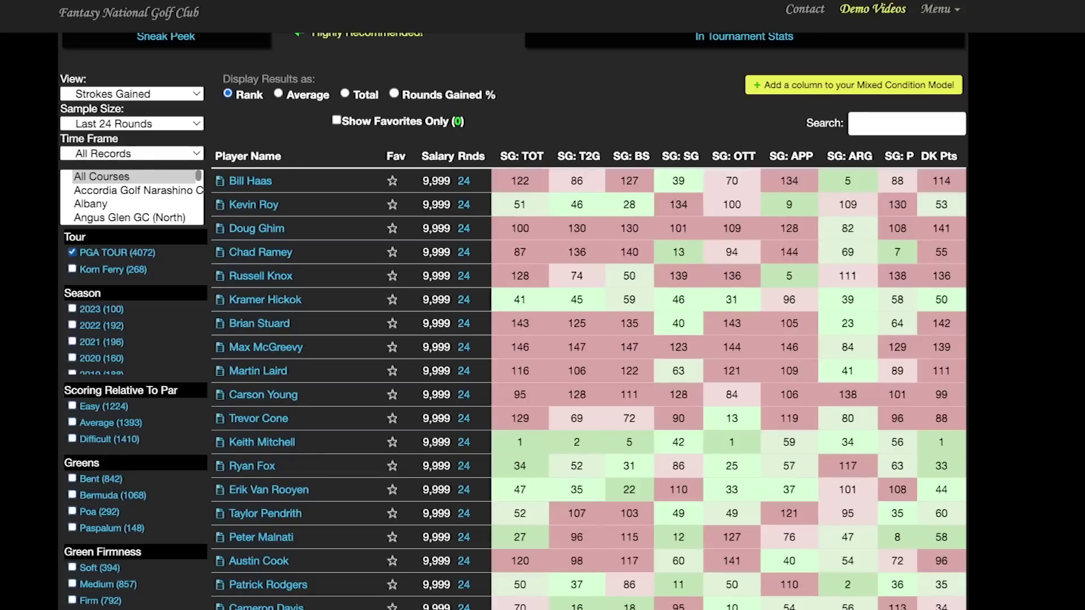
{"action": "left_click", "coordinate": [131, 93]}
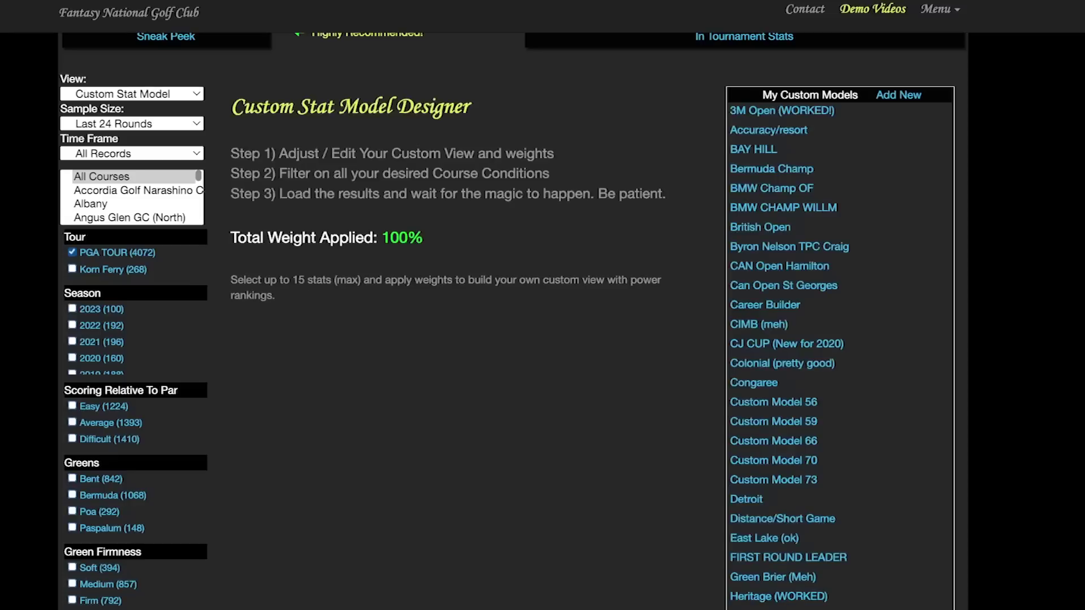
In the Valero (Pretty Solid) model, set the SG: BS weight to 25% and the SG: P weight to 5%.
{"action": "scroll", "coordinate": [836, 305], "scroll_direction": "down", "scroll_amount": 10}
{"action": "scroll", "coordinate": [752, 306], "scroll_direction": "down", "scroll_amount": 15}
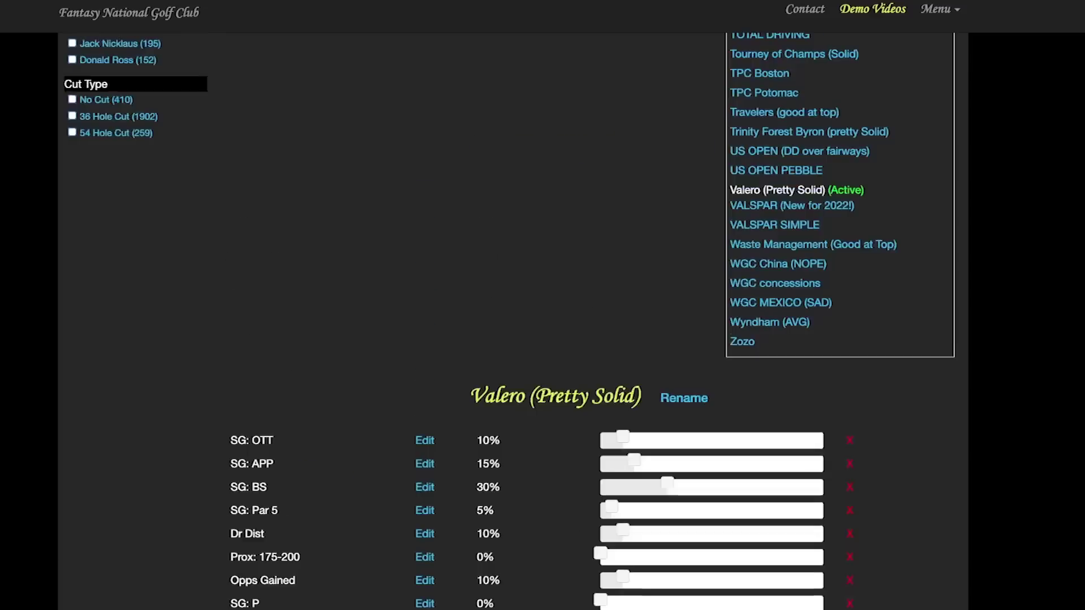
{"action": "scroll", "coordinate": [752, 305], "scroll_direction": "up", "scroll_amount": 4}
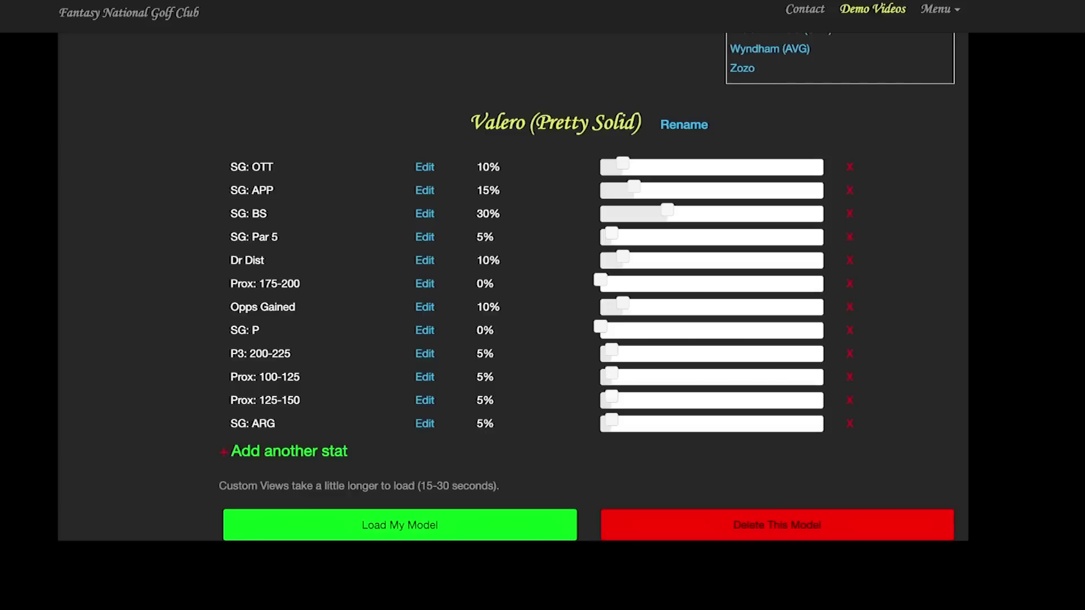
{"action": "scroll", "coordinate": [513, 282], "scroll_direction": "down", "scroll_amount": 1}
{"action": "scroll", "coordinate": [513, 283], "scroll_direction": "up", "scroll_amount": 1}
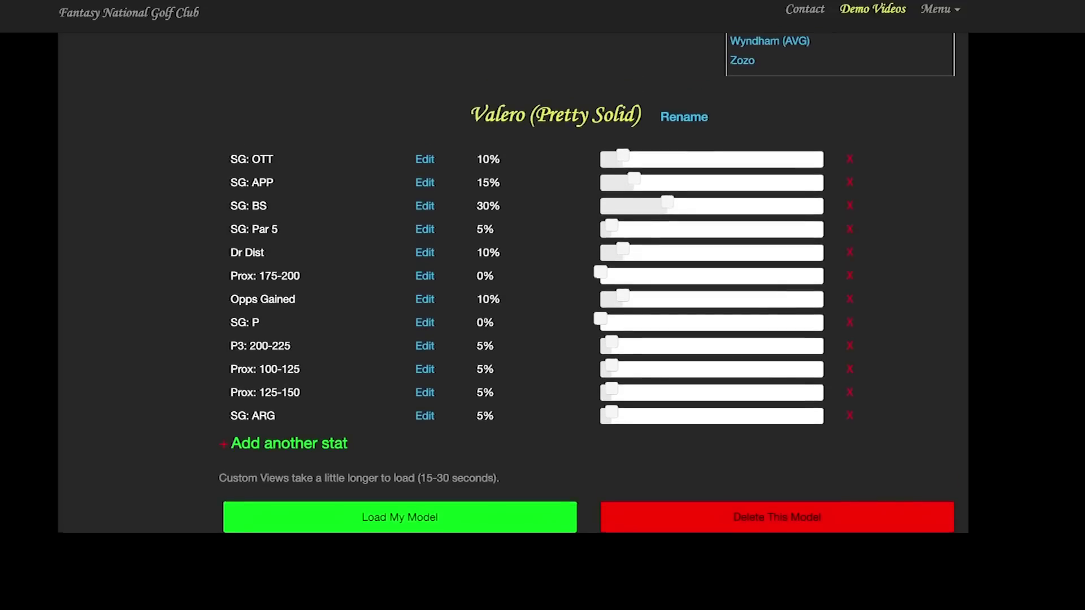
{"action": "scroll", "coordinate": [513, 317], "scroll_direction": "down", "scroll_amount": 2}
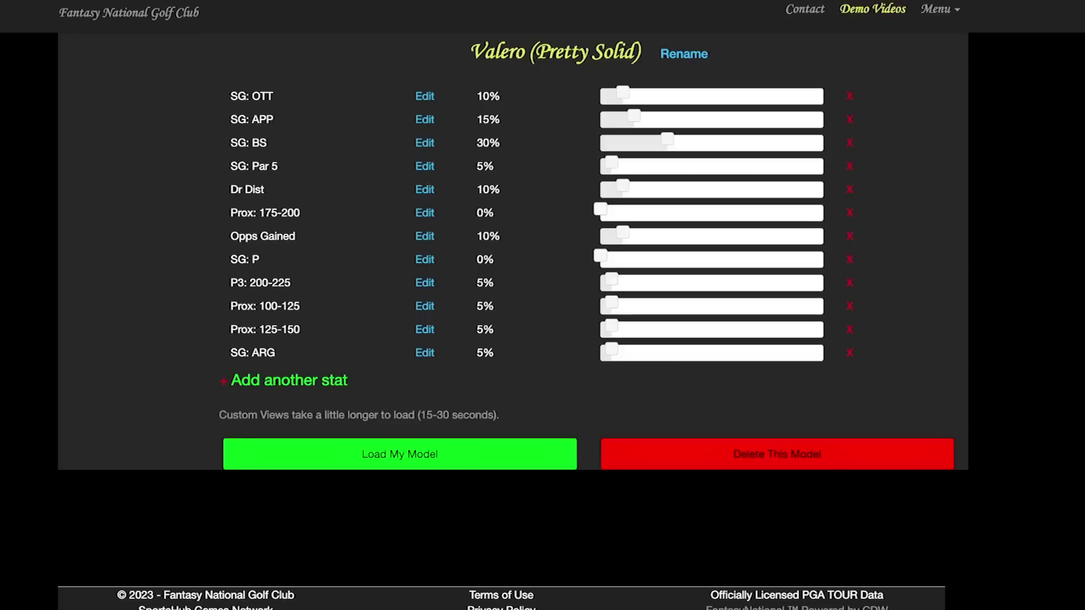
{"action": "left_click_drag", "start_coordinate": [495, 213], "coordinate": [483, 213]}
{"action": "left_click_drag", "start_coordinate": [667, 140], "coordinate": [656, 139]}
{"action": "left_click_drag", "start_coordinate": [600, 256], "coordinate": [612, 256]}
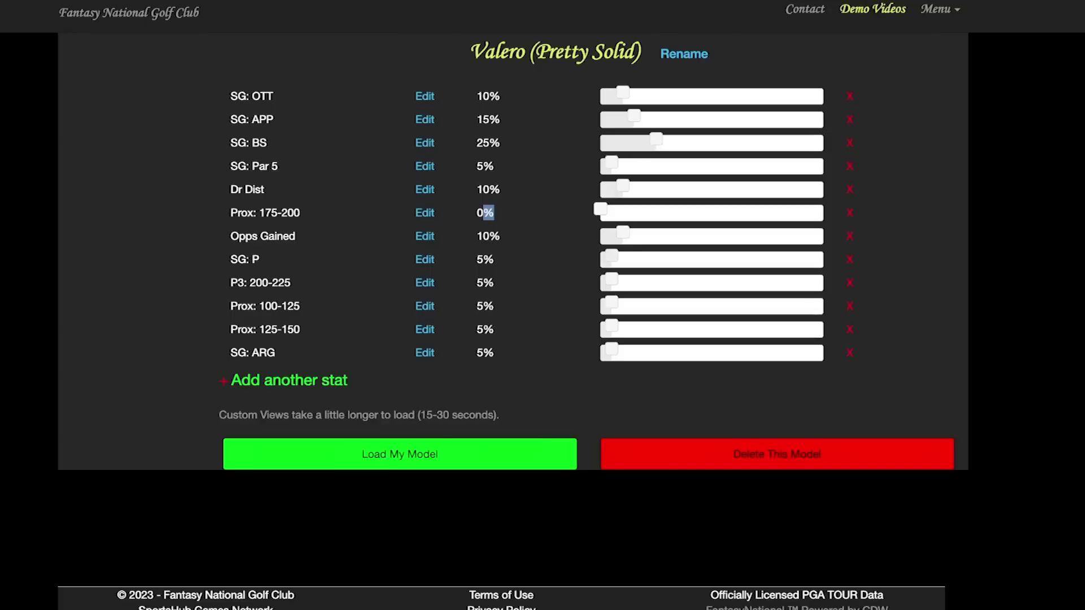
Remove the SG: P stat from the Valero model and add the P: 10-15ft stat with a 5% weight.
{"action": "left_click", "coordinate": [849, 260]}
{"action": "left_click", "coordinate": [290, 356]}
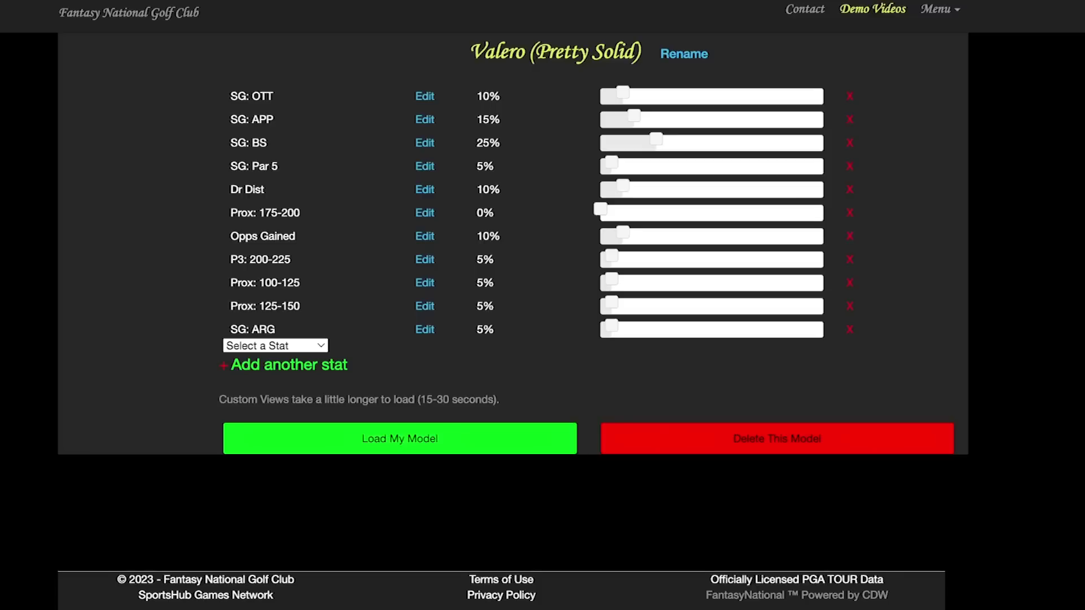
{"action": "key", "text": "Return"}
{"action": "key", "text": "Right"}
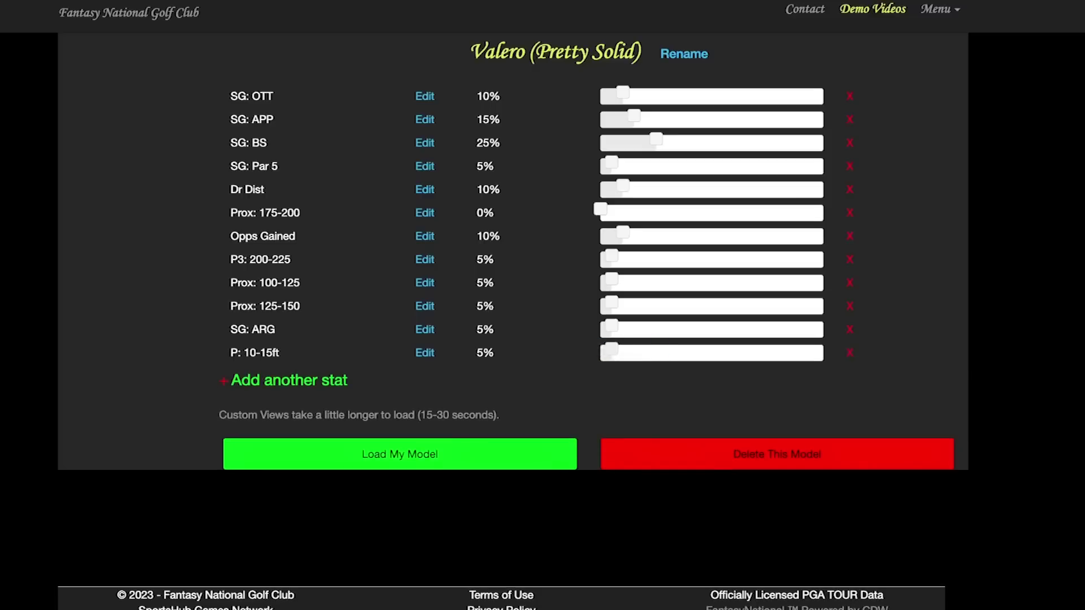
Load the Valero (Pretty Solid) model and examine the player rankings ordered by My Rank.
{"action": "left_click", "coordinate": [399, 455]}
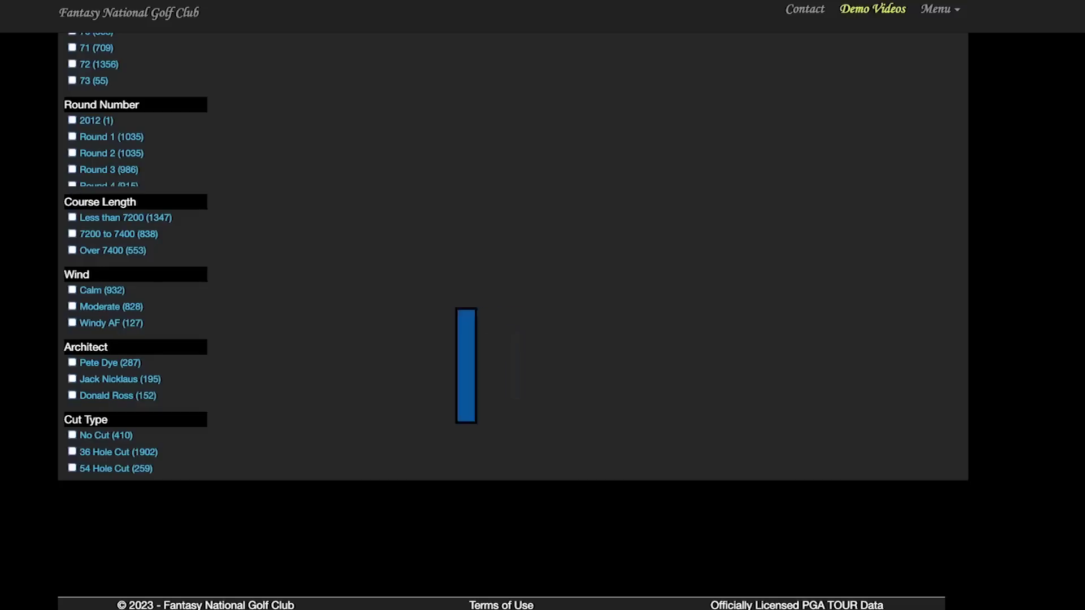
{"action": "scroll", "coordinate": [201, 157], "scroll_direction": "up", "scroll_amount": 6}
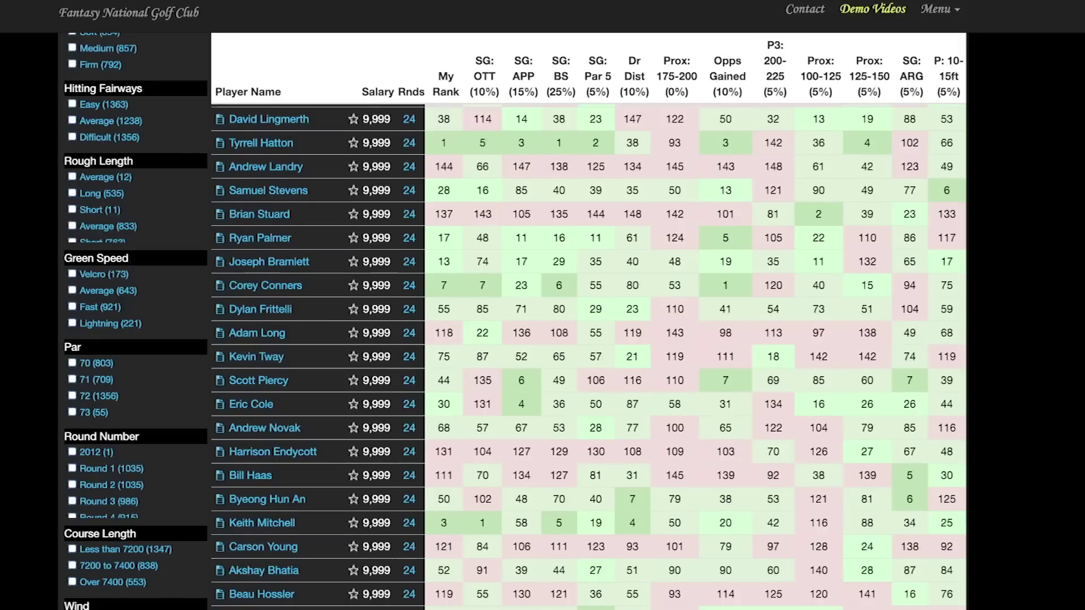
{"action": "scroll", "coordinate": [587, 340], "scroll_direction": "up", "scroll_amount": 2}
{"action": "scroll", "coordinate": [587, 339], "scroll_direction": "up", "scroll_amount": 10}
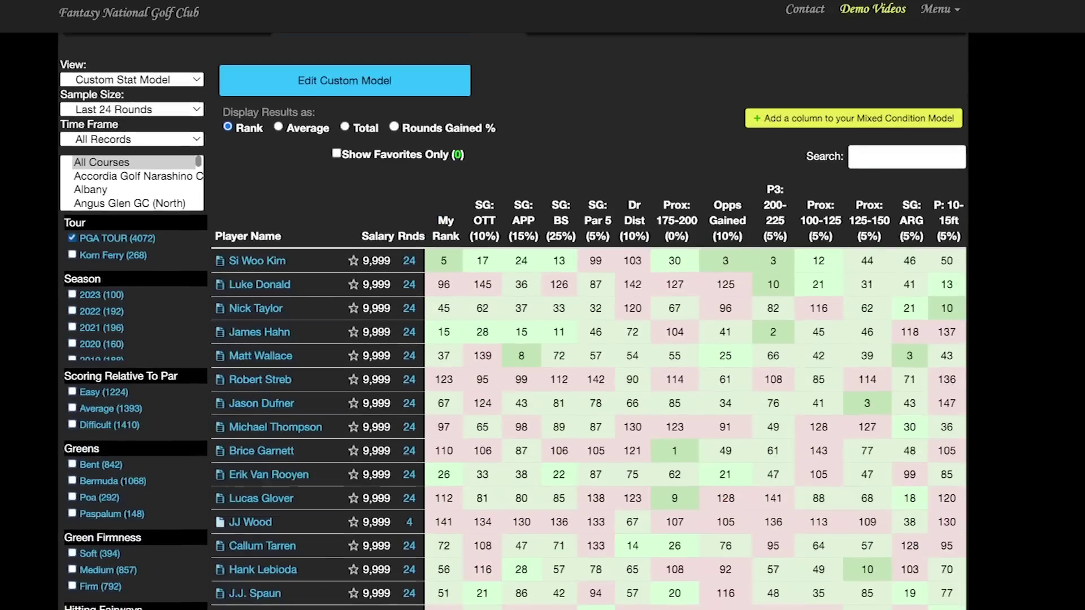
{"action": "scroll", "coordinate": [588, 339], "scroll_direction": "down", "scroll_amount": 2}
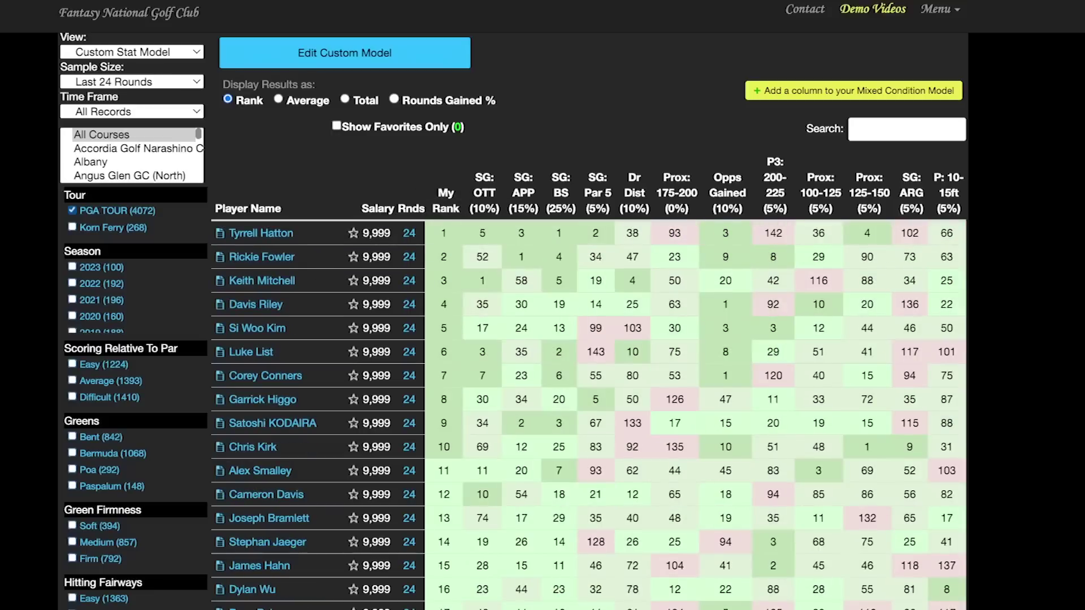
{"action": "scroll", "coordinate": [513, 321], "scroll_direction": "down", "scroll_amount": 3}
{"action": "scroll", "coordinate": [513, 321], "scroll_direction": "down", "scroll_amount": 2}
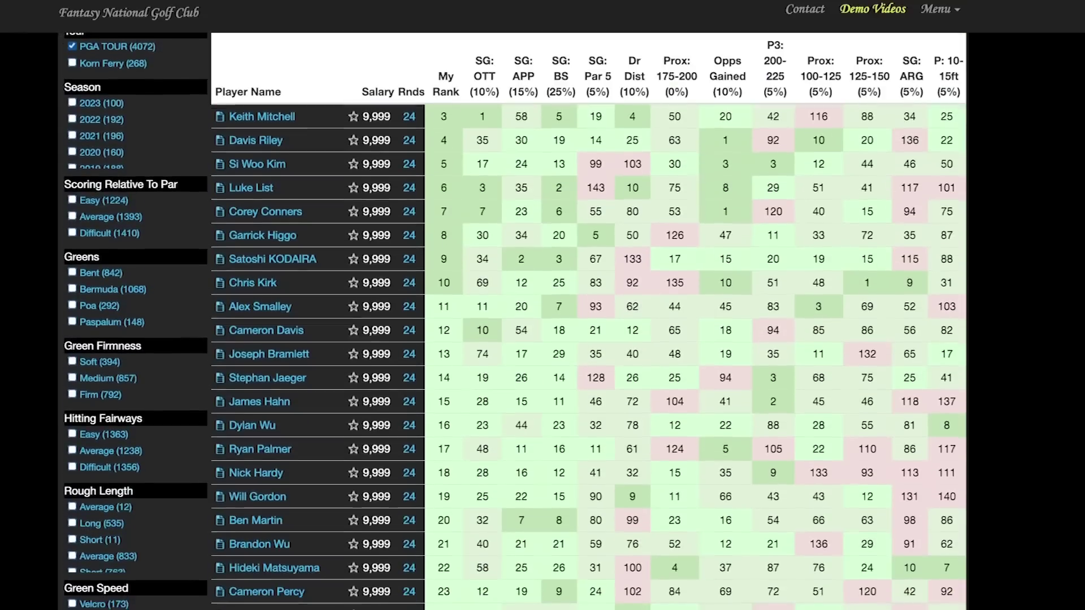
{"action": "scroll", "coordinate": [512, 321], "scroll_direction": "up", "scroll_amount": 2}
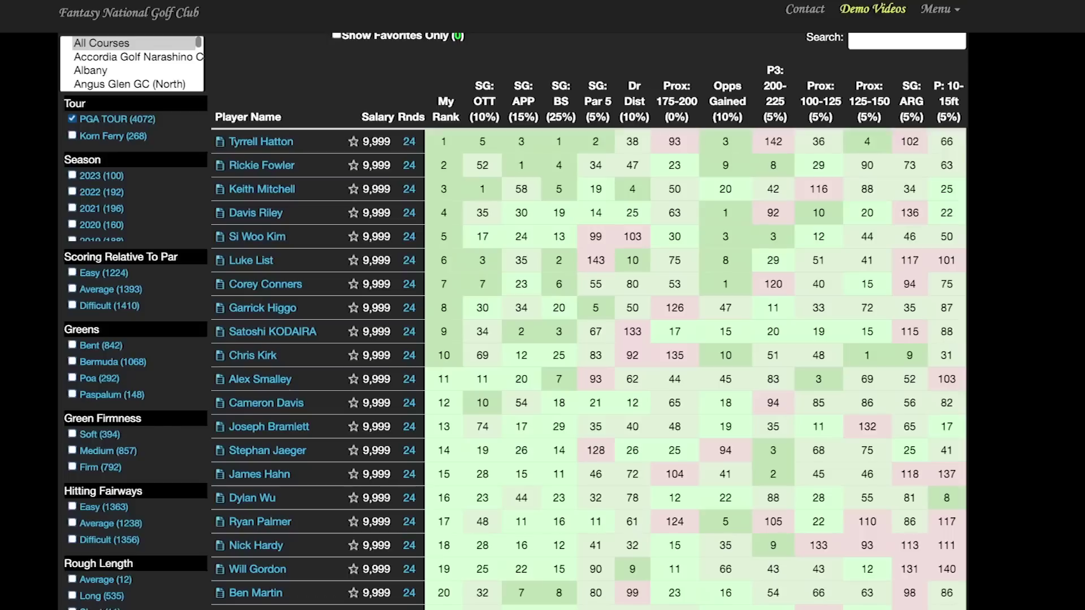
{"action": "scroll", "coordinate": [588, 317], "scroll_direction": "down", "scroll_amount": 1}
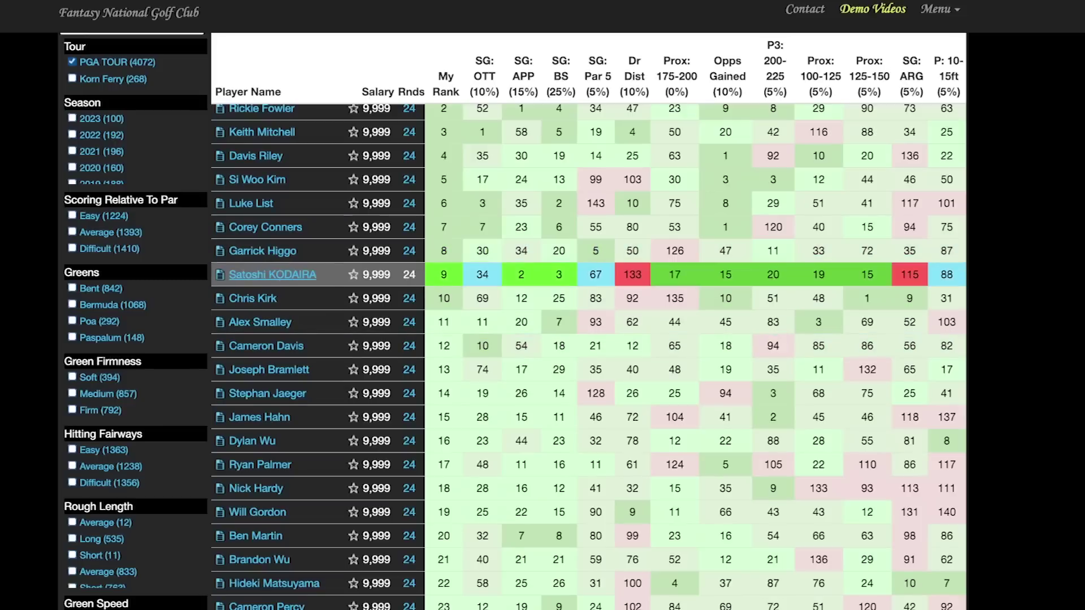
Open the profiles of Satoshi Kodaira and Chris Kirk, and filter Kodaira's event history for "vale".
{"action": "triple_click", "coordinate": [273, 275]}
{"action": "triple_click", "coordinate": [253, 299]}
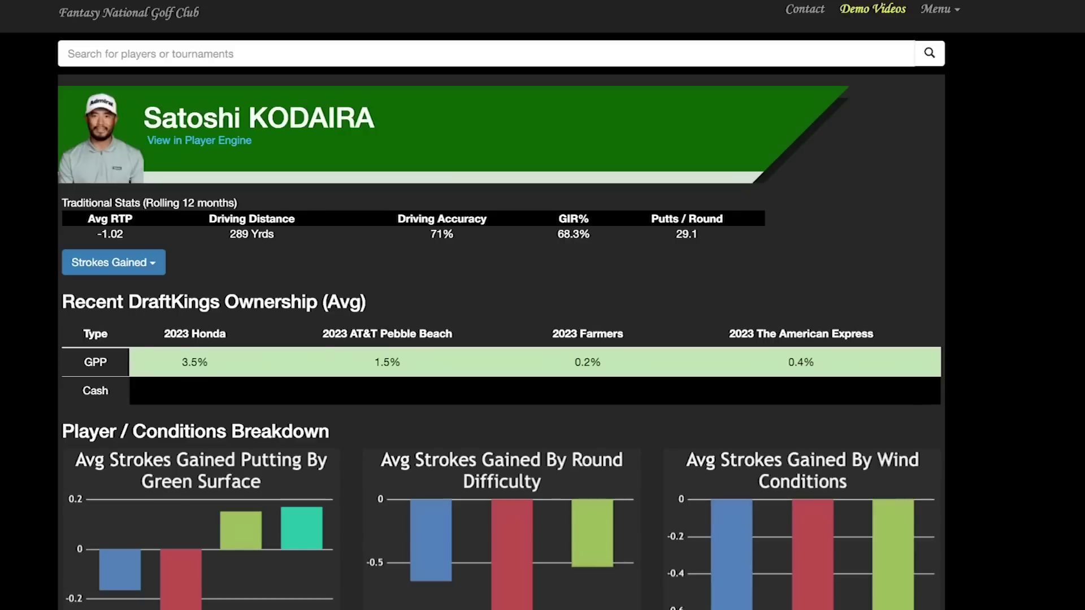
{"action": "scroll", "coordinate": [502, 321], "scroll_direction": "down", "scroll_amount": 10}
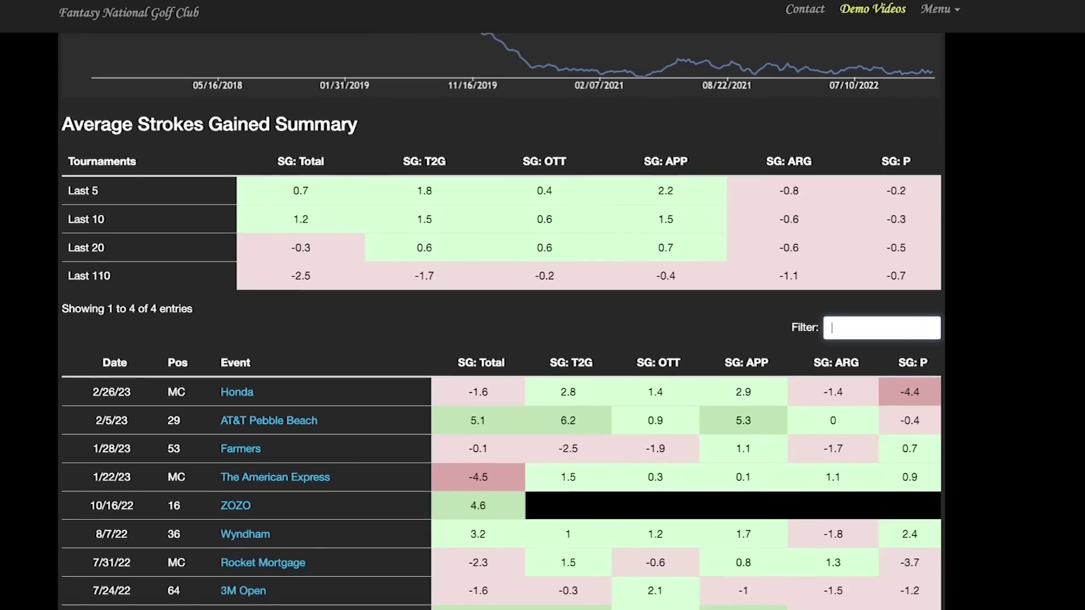
{"action": "scroll", "coordinate": [502, 321], "scroll_direction": "up", "scroll_amount": 5}
{"action": "scroll", "coordinate": [502, 321], "scroll_direction": "up", "scroll_amount": 5}
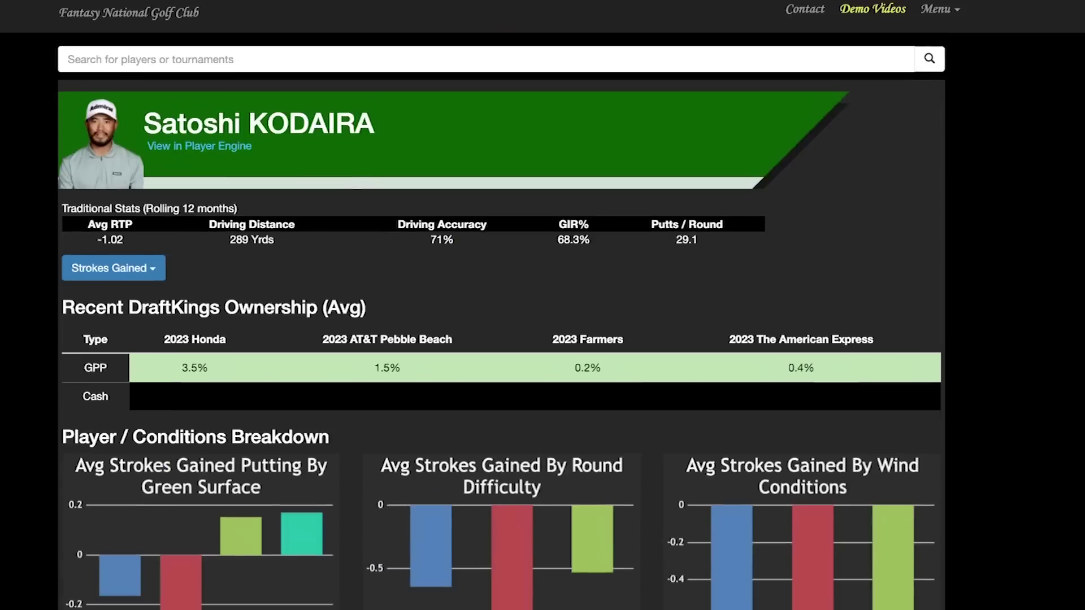
{"action": "scroll", "coordinate": [502, 321], "scroll_direction": "down", "scroll_amount": 12}
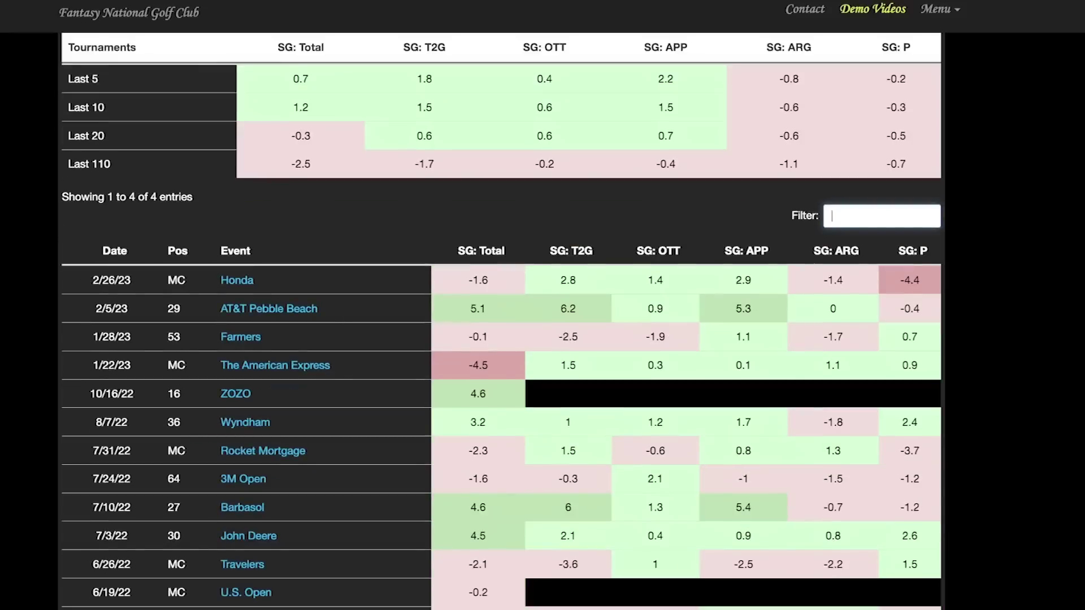
{"action": "scroll", "coordinate": [502, 241], "scroll_direction": "down", "scroll_amount": 1}
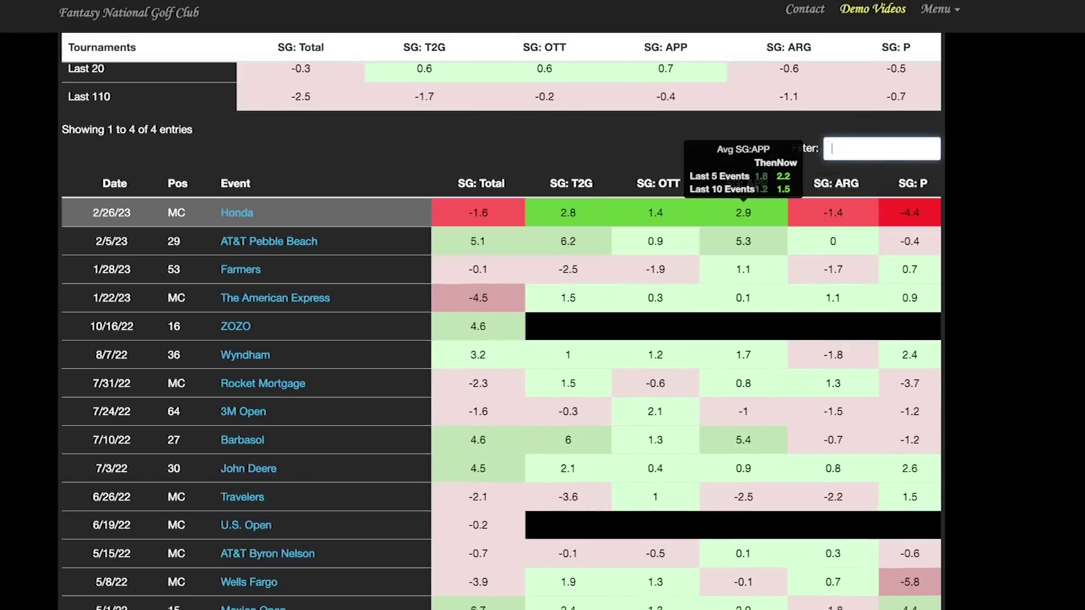
{"action": "left_click", "coordinate": [882, 148]}
{"action": "type", "text": "vale"}
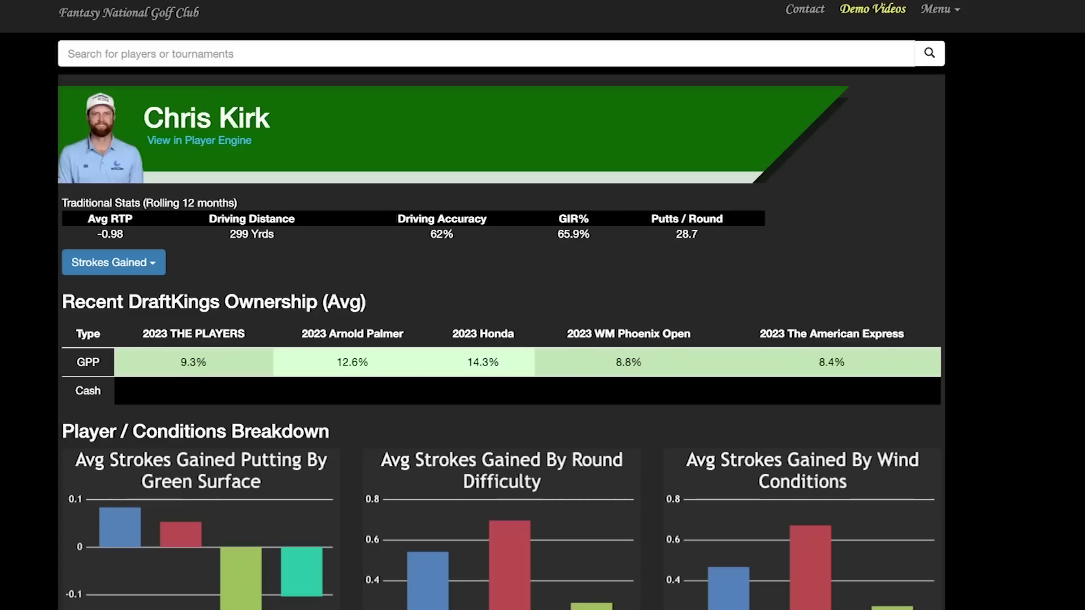
Filter Chris Kirk's event history for "vale" and examine his strokes gained at past Valero tournaments.
{"action": "scroll", "coordinate": [502, 305], "scroll_direction": "down", "scroll_amount": 10}
{"action": "scroll", "coordinate": [502, 305], "scroll_direction": "down", "scroll_amount": 5}
{"action": "left_click", "coordinate": [882, 309]}
{"action": "type", "text": "vale"}
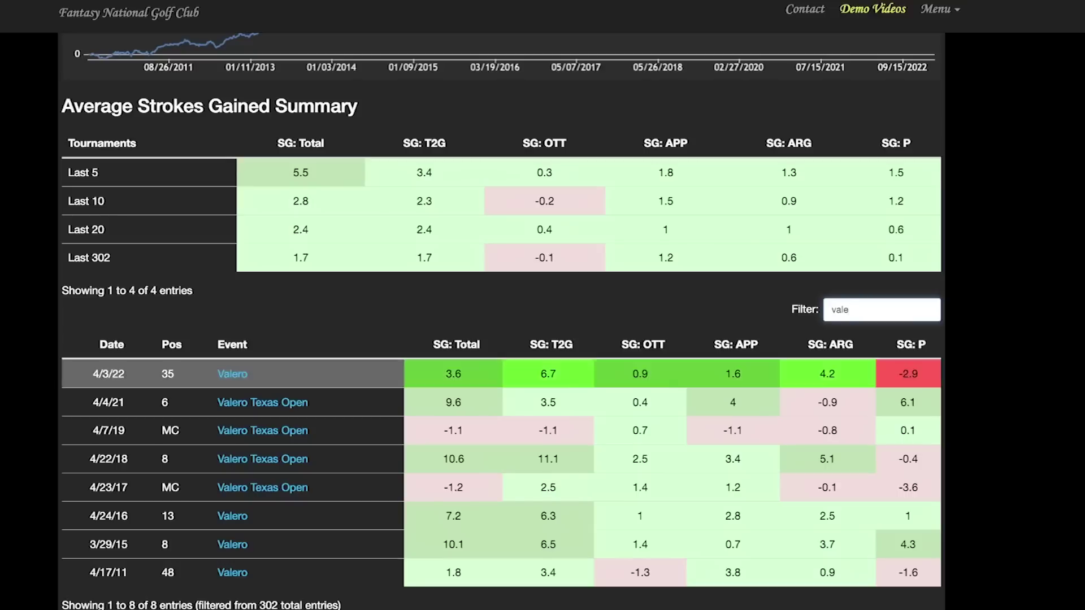
{"action": "mouse_move", "coordinate": [548, 402]}
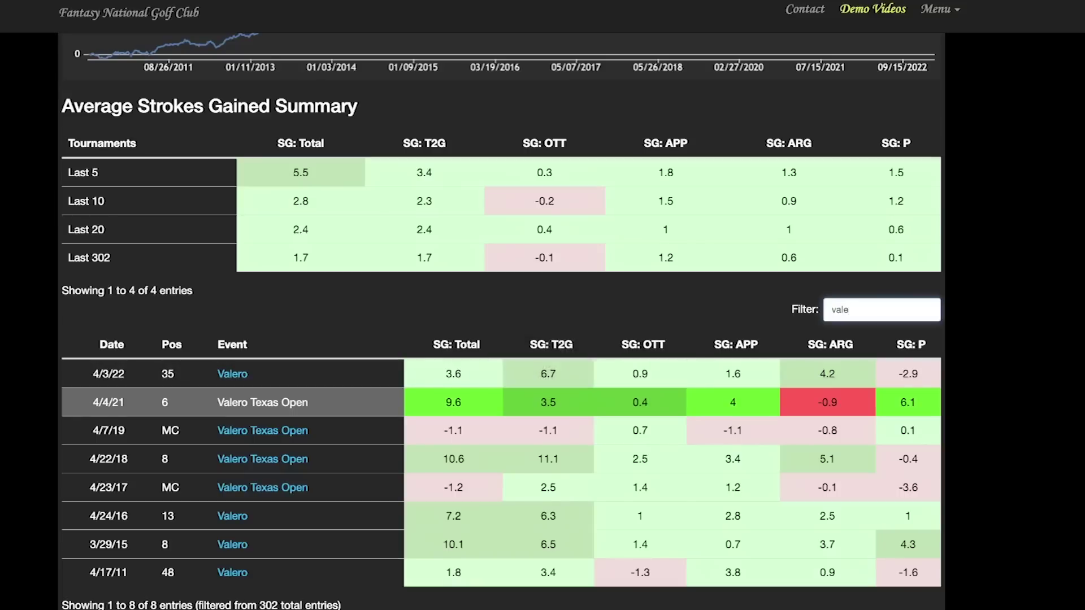
{"action": "scroll", "coordinate": [149, 174], "scroll_direction": "up", "scroll_amount": 2}
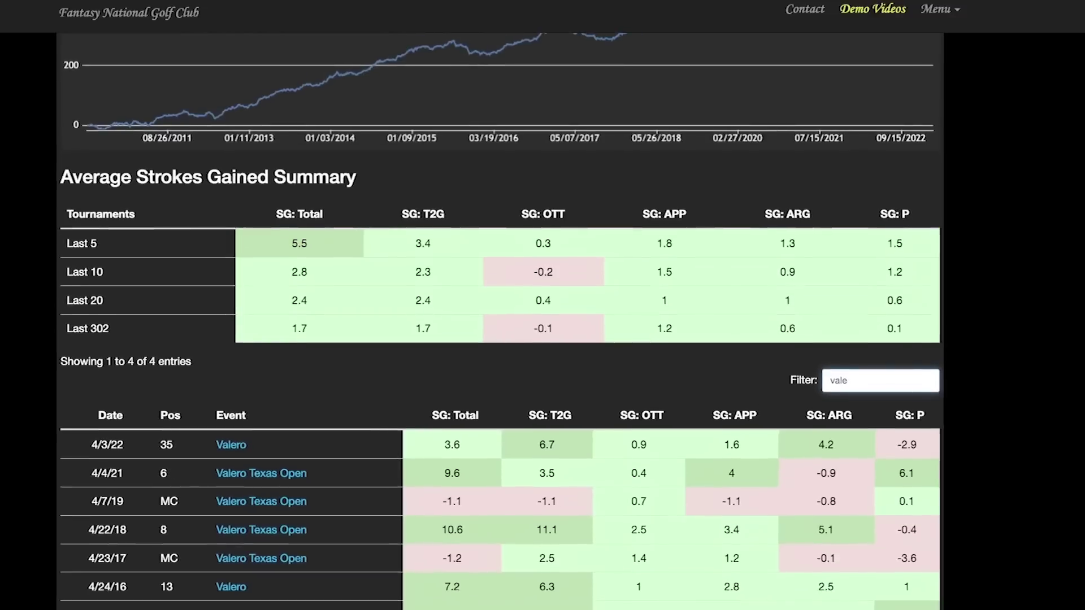
Clear Chris Kirk's event filter and examine his recent tournament results and strokes gained.
{"action": "key", "text": "ctrl+a"}
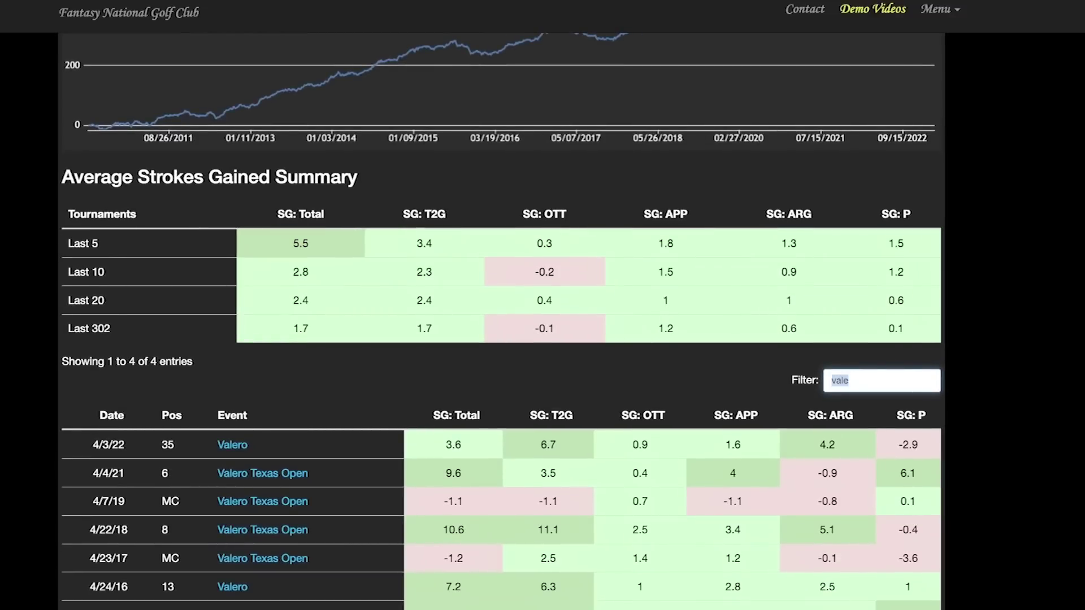
{"action": "key", "text": "BackSpace"}
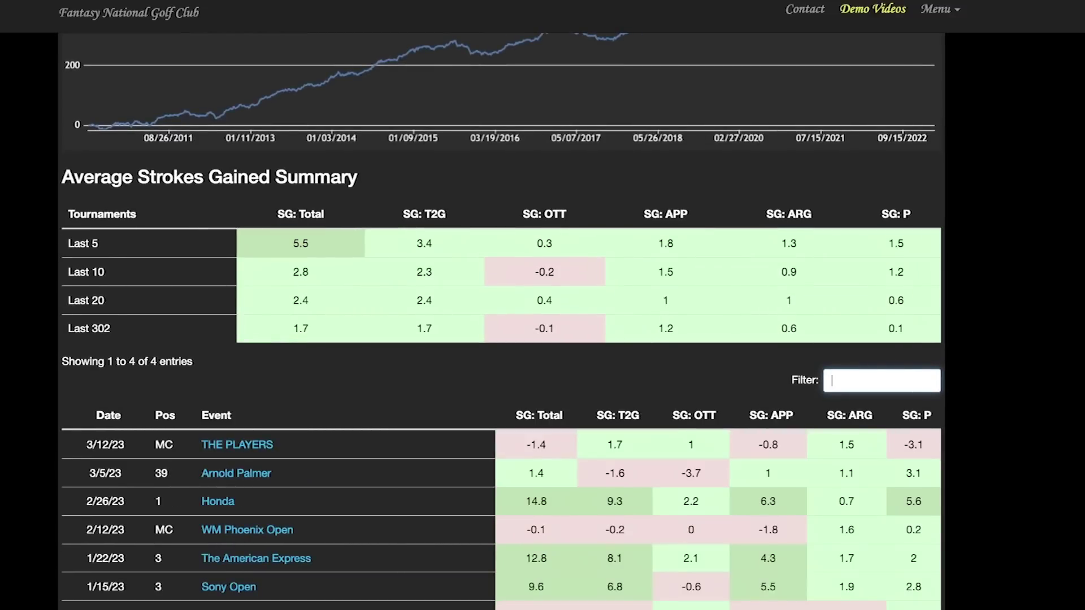
{"action": "scroll", "coordinate": [846, 257], "scroll_direction": "down", "scroll_amount": 6}
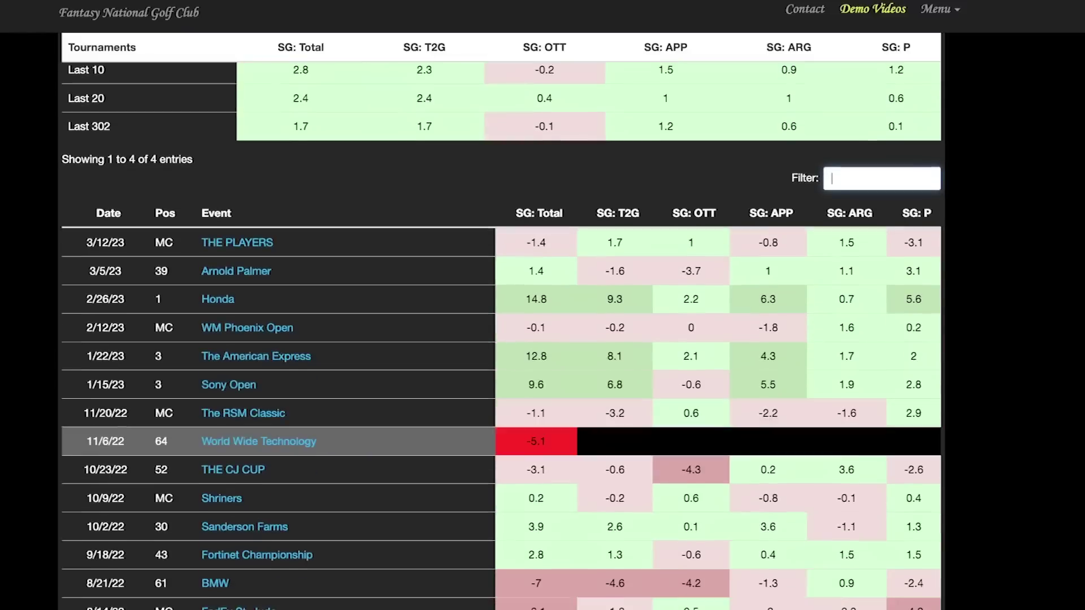
{"action": "mouse_move", "coordinate": [768, 260]}
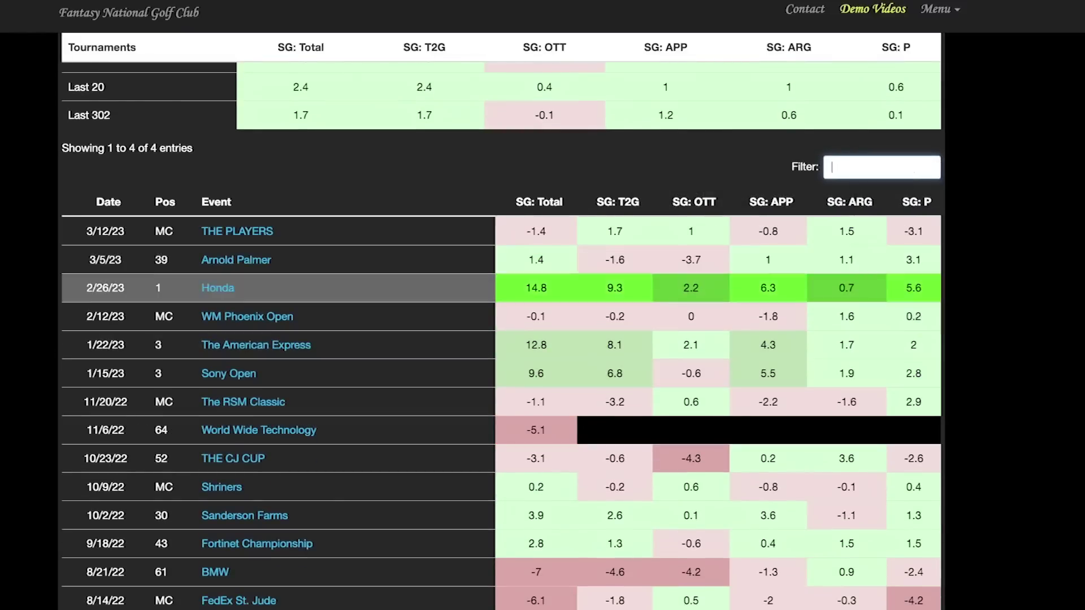
{"action": "mouse_move", "coordinate": [914, 231]}
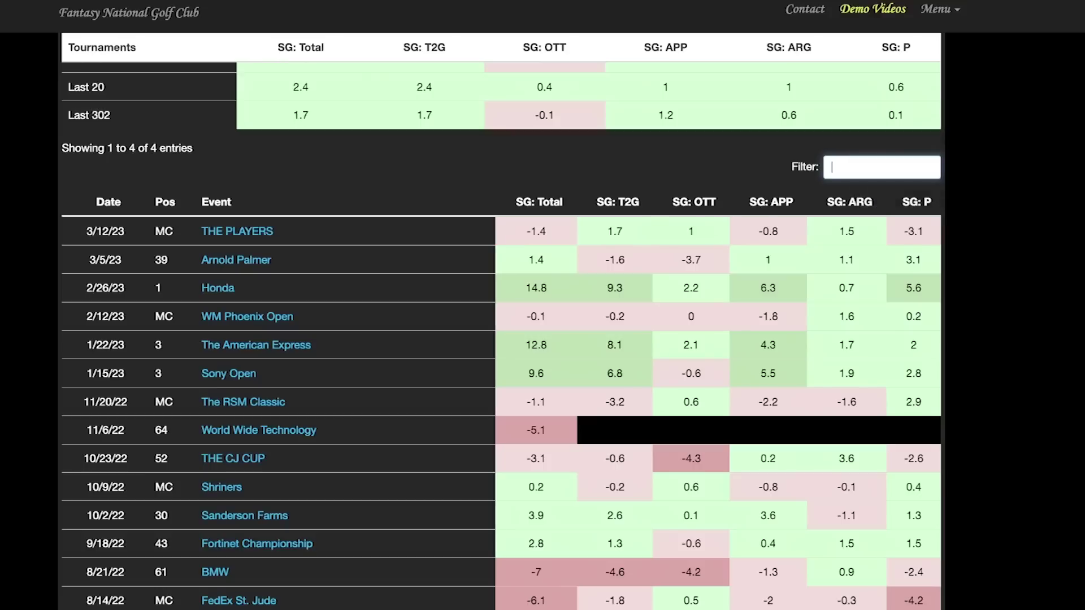
{"action": "scroll", "coordinate": [501, 321], "scroll_direction": "up", "scroll_amount": 3}
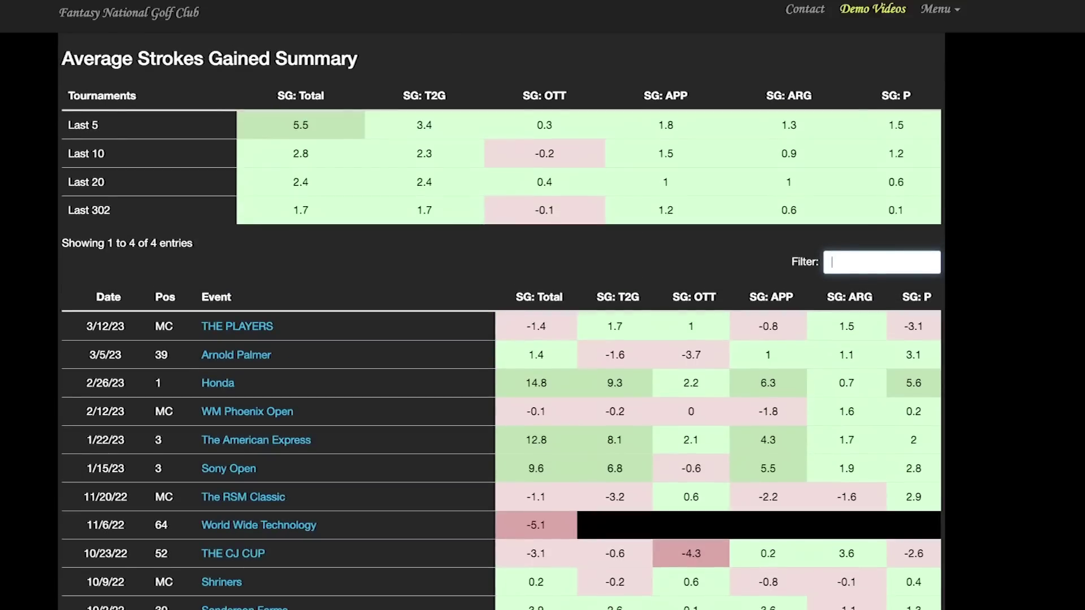
{"action": "key", "text": "ctrl+w"}
{"action": "scroll", "coordinate": [819, 305], "scroll_direction": "down", "scroll_amount": 1}
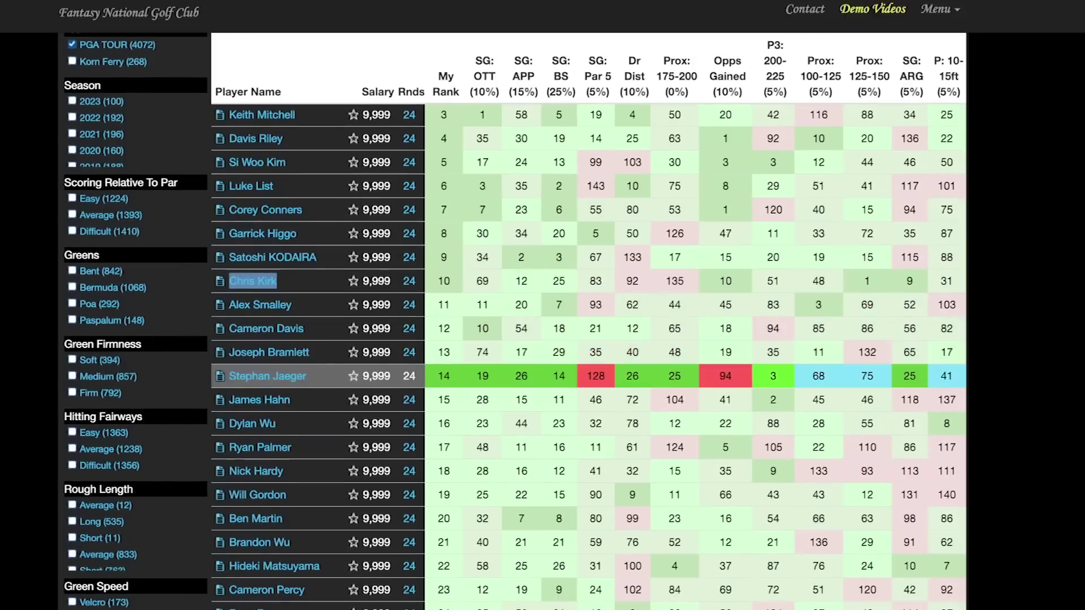
{"action": "scroll", "coordinate": [773, 376], "scroll_direction": "up", "scroll_amount": 1}
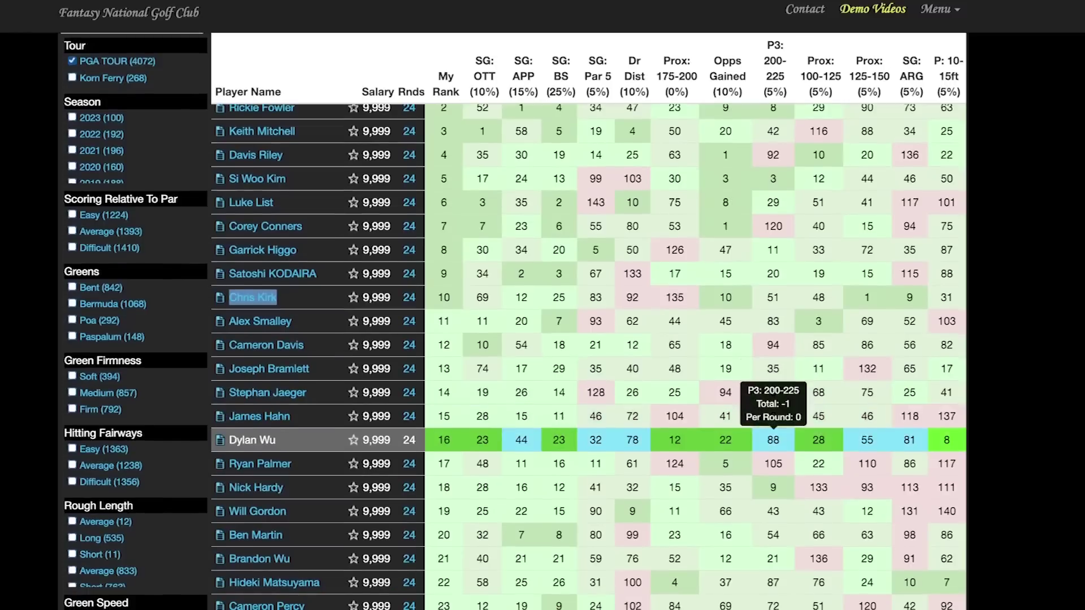
{"action": "scroll", "coordinate": [773, 444], "scroll_direction": "down", "scroll_amount": 5}
{"action": "scroll", "coordinate": [773, 433], "scroll_direction": "down", "scroll_amount": 1}
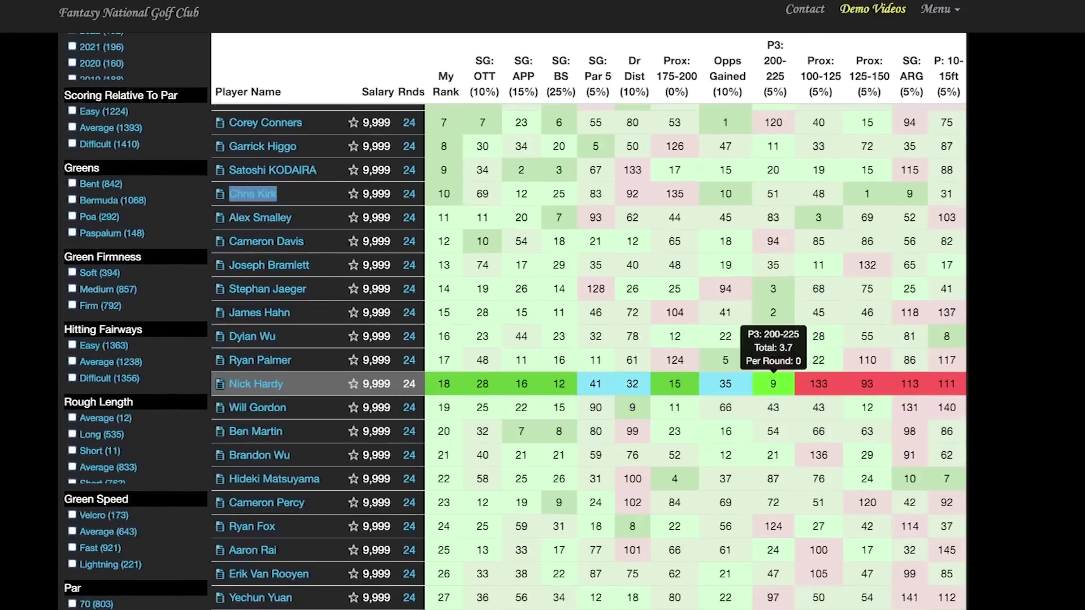
{"action": "scroll", "coordinate": [773, 385], "scroll_direction": "down", "scroll_amount": 5}
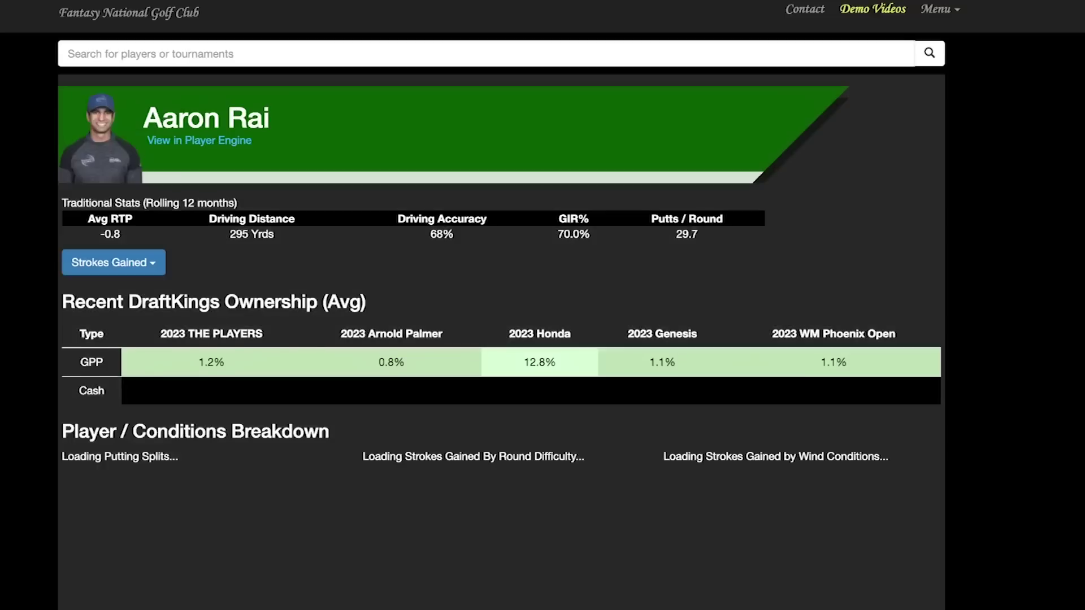
Examine Aaron Rai's recent strokes gained and filter his event history for "valer".
{"action": "scroll", "coordinate": [500, 321], "scroll_direction": "down", "scroll_amount": 15}
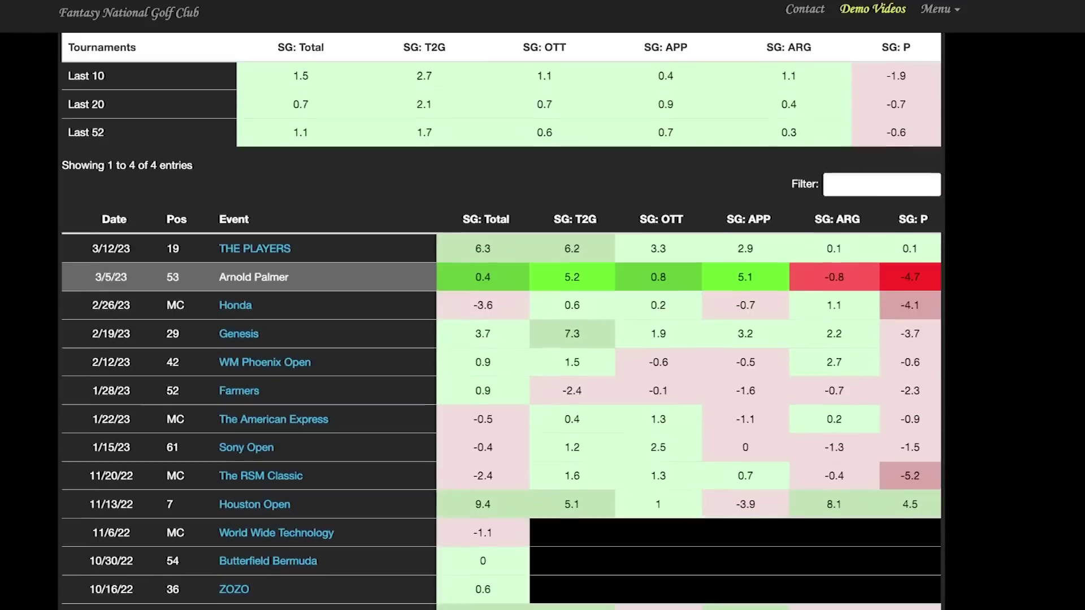
{"action": "scroll", "coordinate": [910, 277], "scroll_direction": "down", "scroll_amount": 1}
{"action": "mouse_move", "coordinate": [910, 246]}
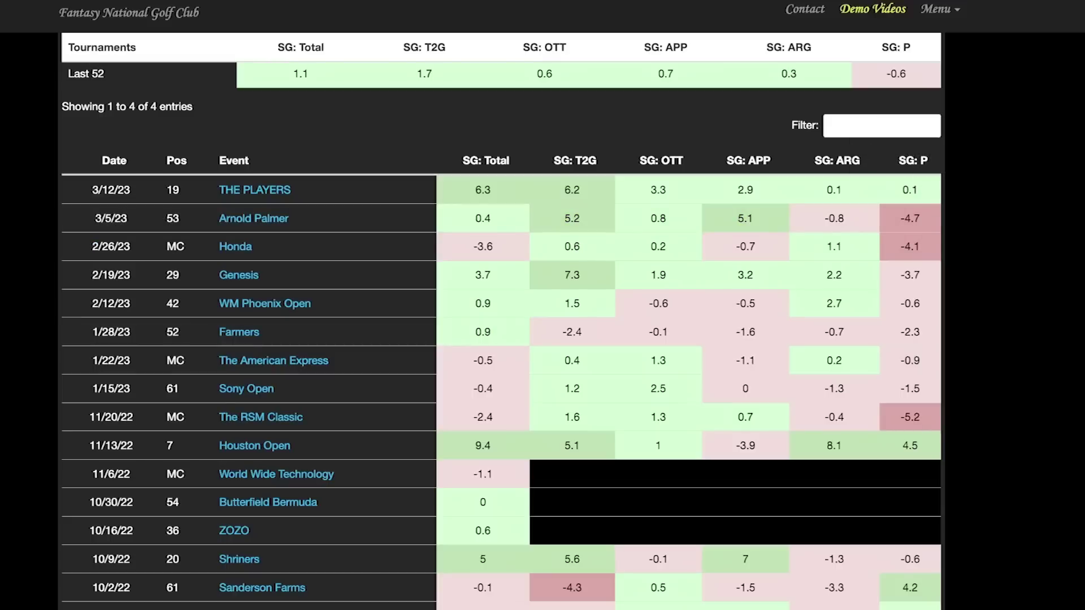
{"action": "left_click", "coordinate": [882, 126]}
{"action": "type", "text": "valer"}
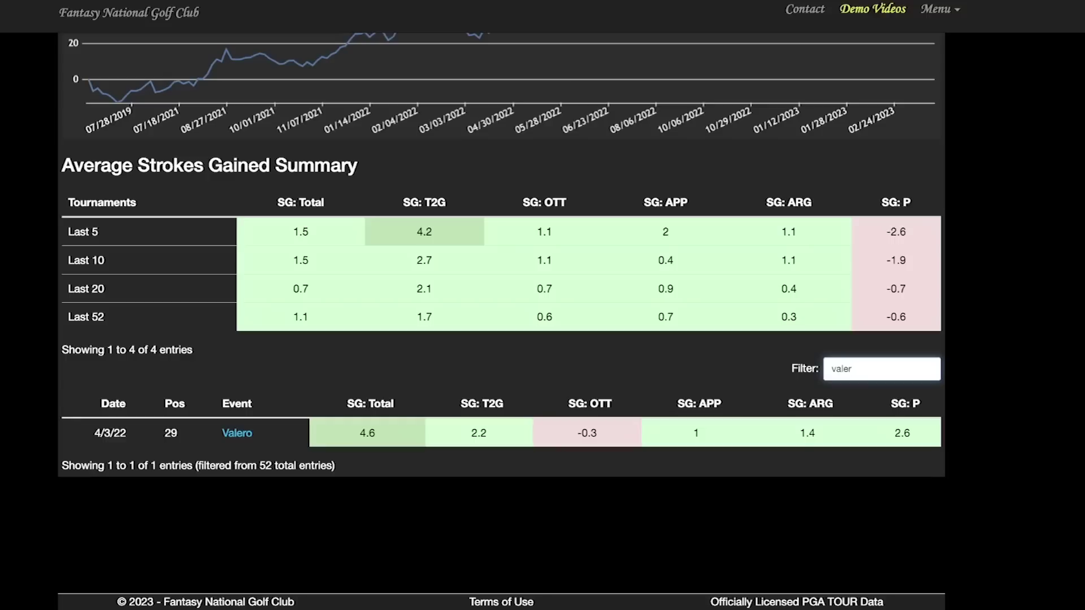
Clear Aaron Rai's event filter and examine his results across all recent tournaments.
{"action": "key", "text": "ctrl+a"}
{"action": "key", "text": "BackSpace"}
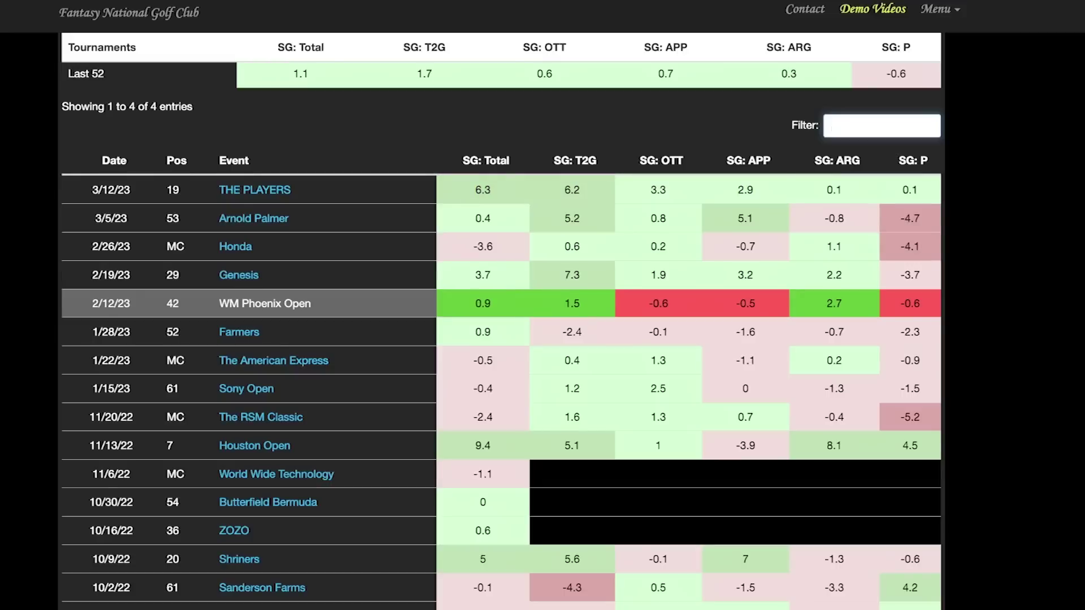
{"action": "mouse_move", "coordinate": [572, 247]}
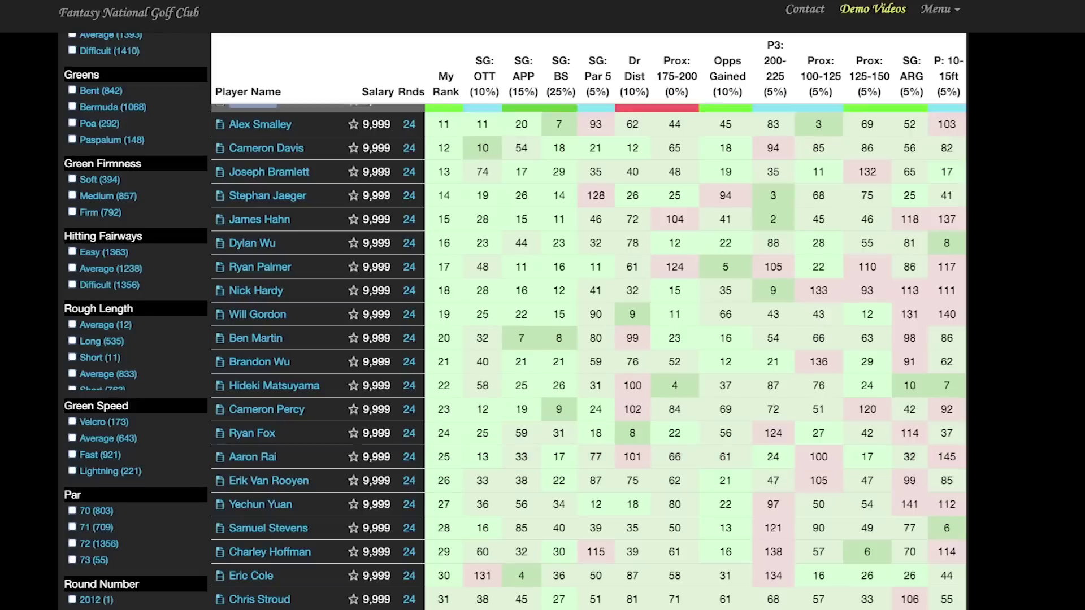
Check Aaron Rai's row in the custom model rankings, and sort the players by Prox: 100-125.
{"action": "scroll", "coordinate": [588, 351], "scroll_direction": "down", "scroll_amount": 1}
{"action": "mouse_move", "coordinate": [818, 390]}
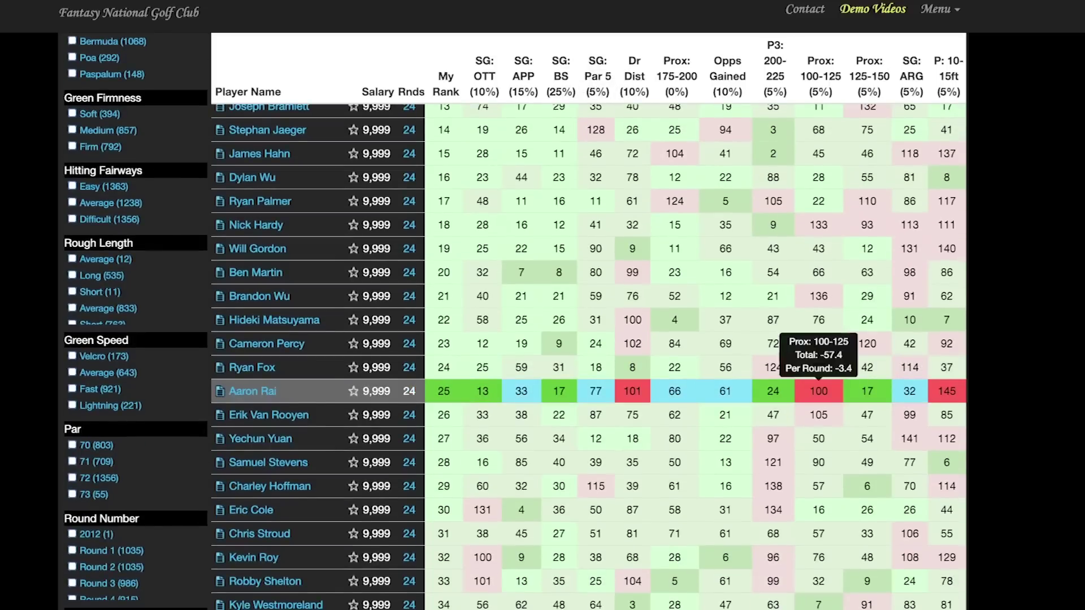
{"action": "scroll", "coordinate": [819, 390], "scroll_direction": "up", "scroll_amount": 6}
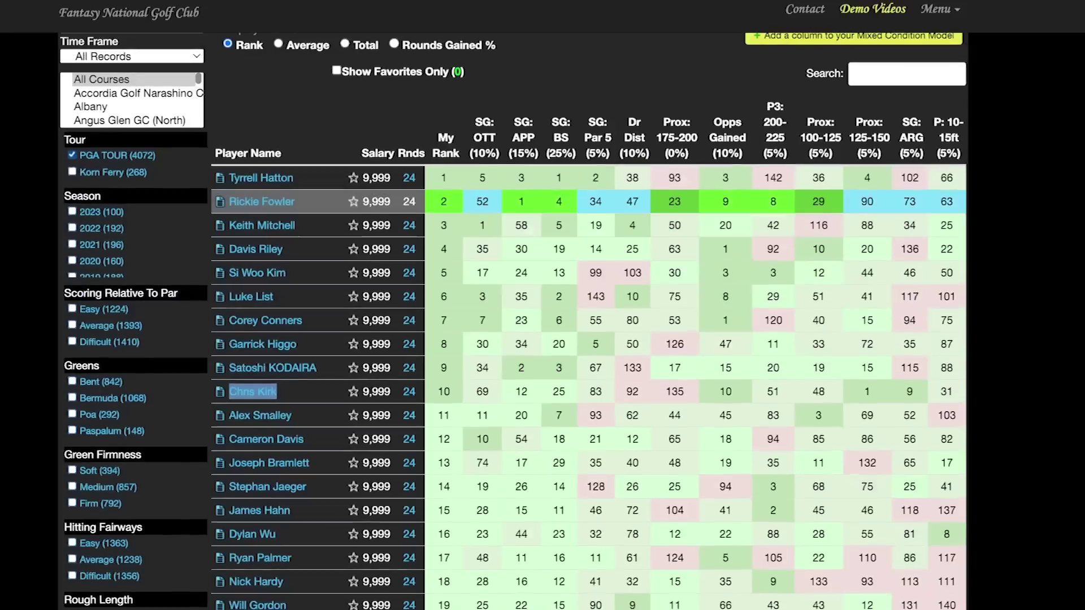
{"action": "left_click", "coordinate": [821, 137]}
{"action": "scroll", "coordinate": [821, 226], "scroll_direction": "down", "scroll_amount": 1}
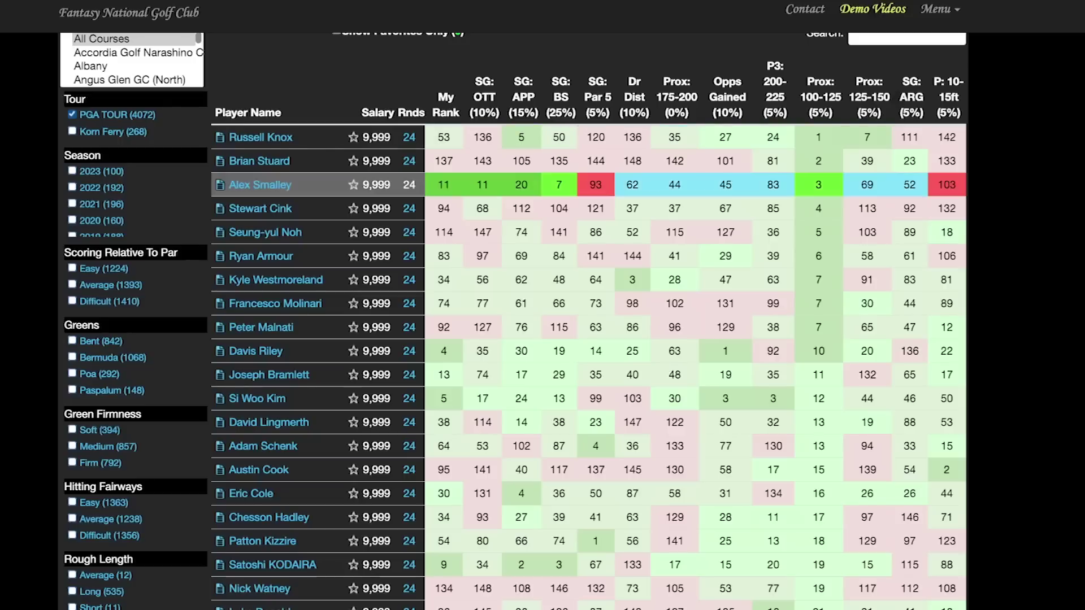
{"action": "mouse_move", "coordinate": [818, 209]}
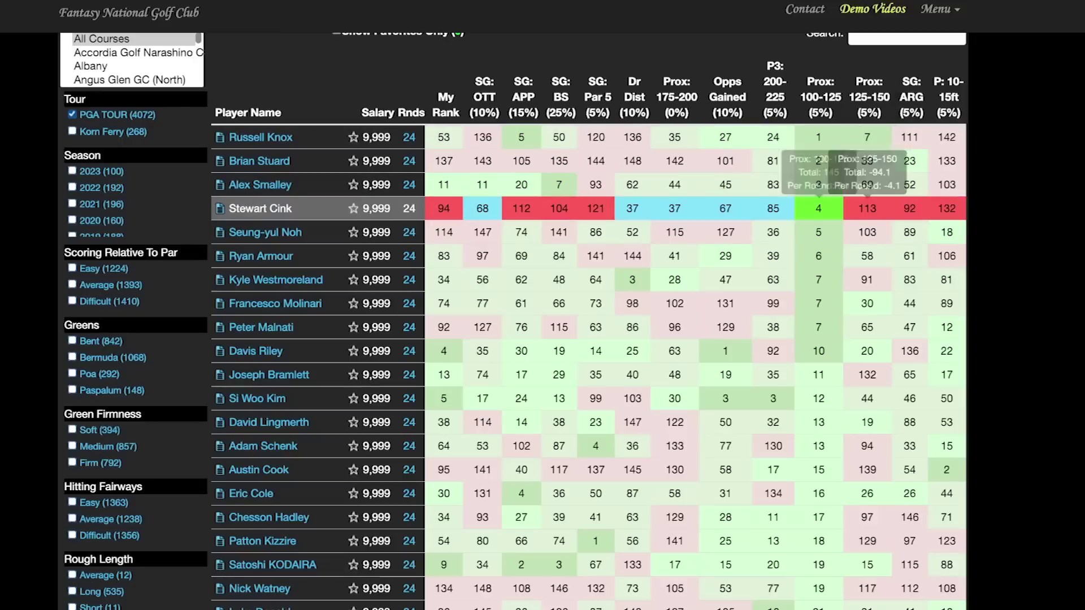
Examine the leading golfers for Prox: 100-125 and compare their Prox: 125-150 ranks, including Francesco Molinari and David Lingmerth.
{"action": "scroll", "coordinate": [513, 321], "scroll_direction": "up", "scroll_amount": 3}
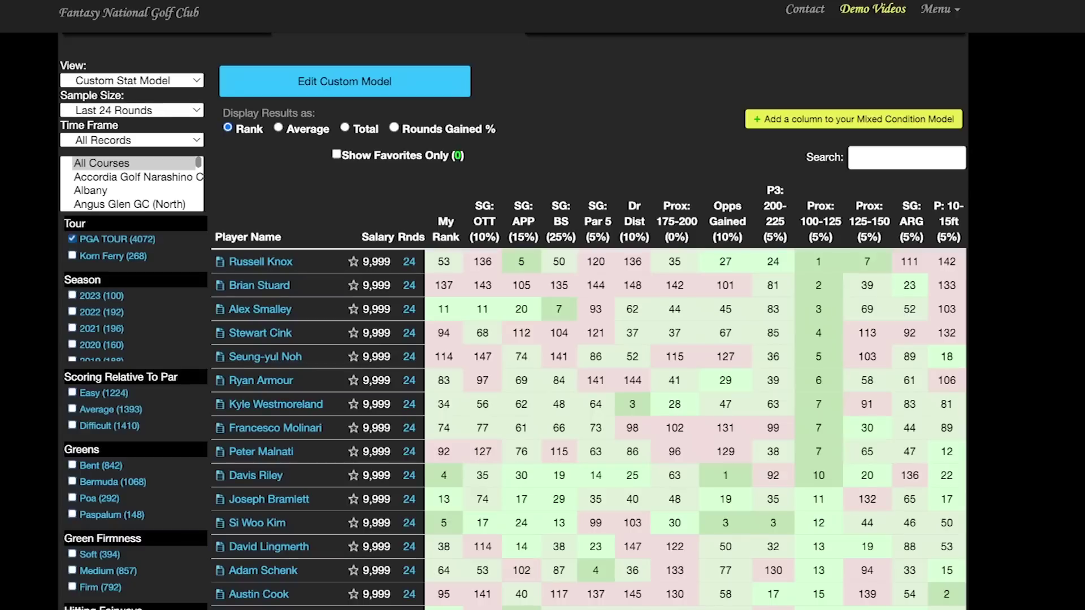
{"action": "scroll", "coordinate": [513, 321], "scroll_direction": "down", "scroll_amount": 3}
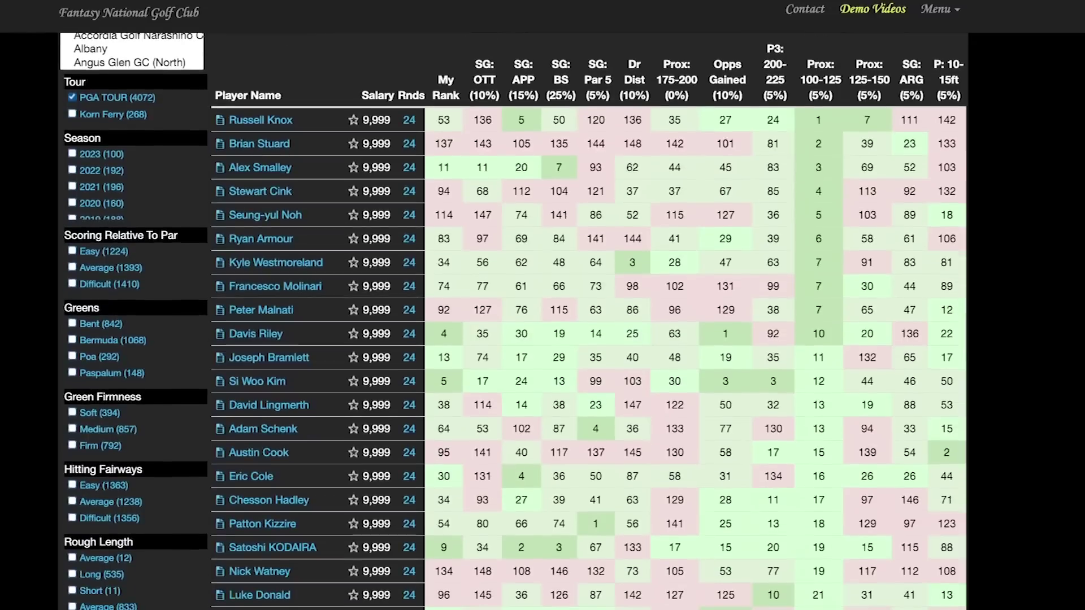
{"action": "scroll", "coordinate": [512, 321], "scroll_direction": "up", "scroll_amount": 1}
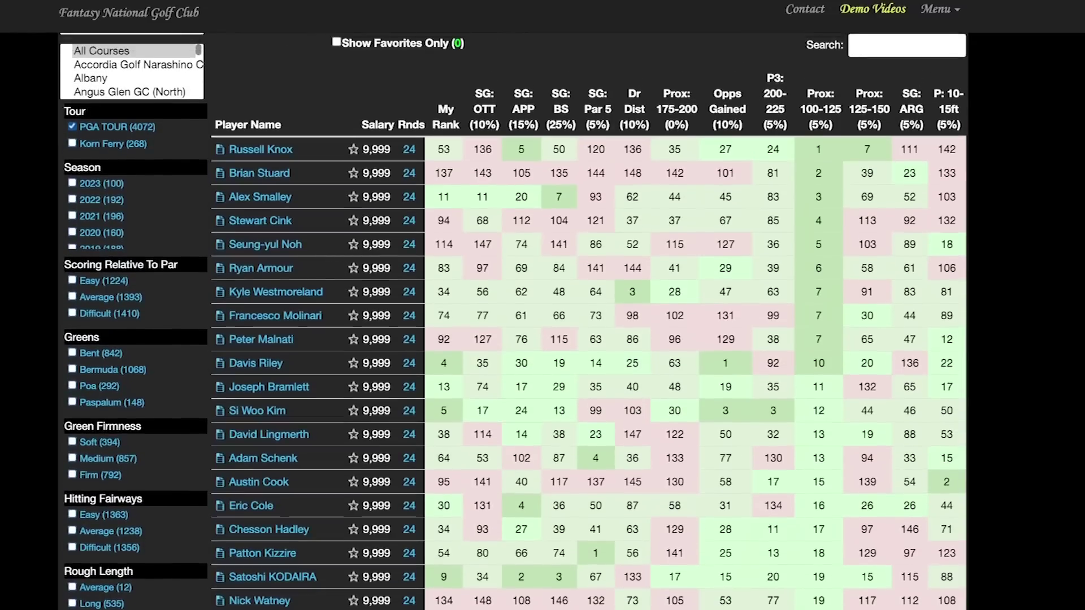
{"action": "scroll", "coordinate": [513, 321], "scroll_direction": "down", "scroll_amount": 1}
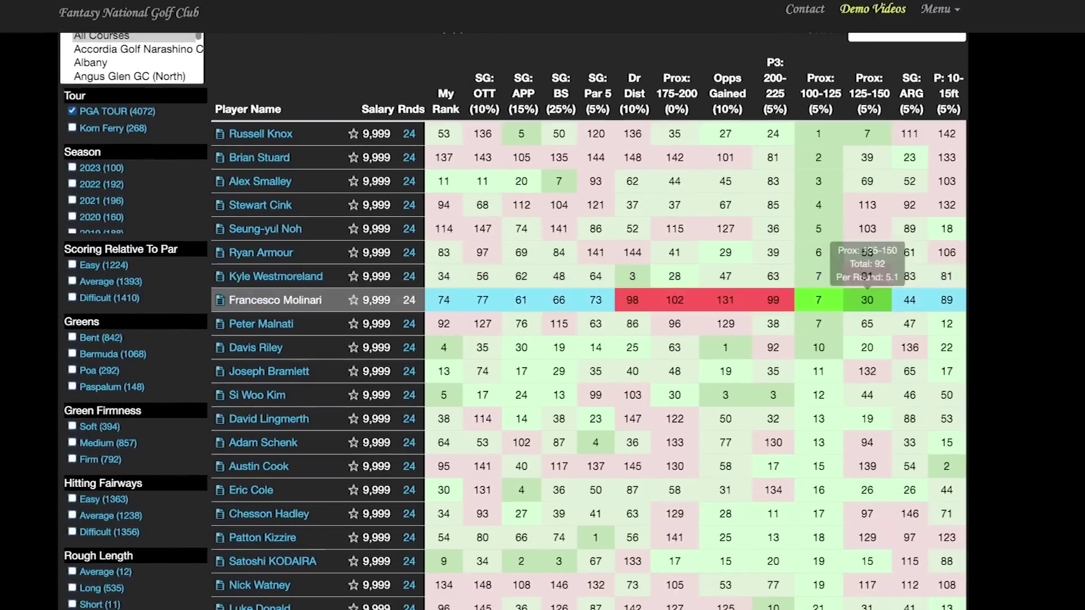
{"action": "mouse_move", "coordinate": [867, 298]}
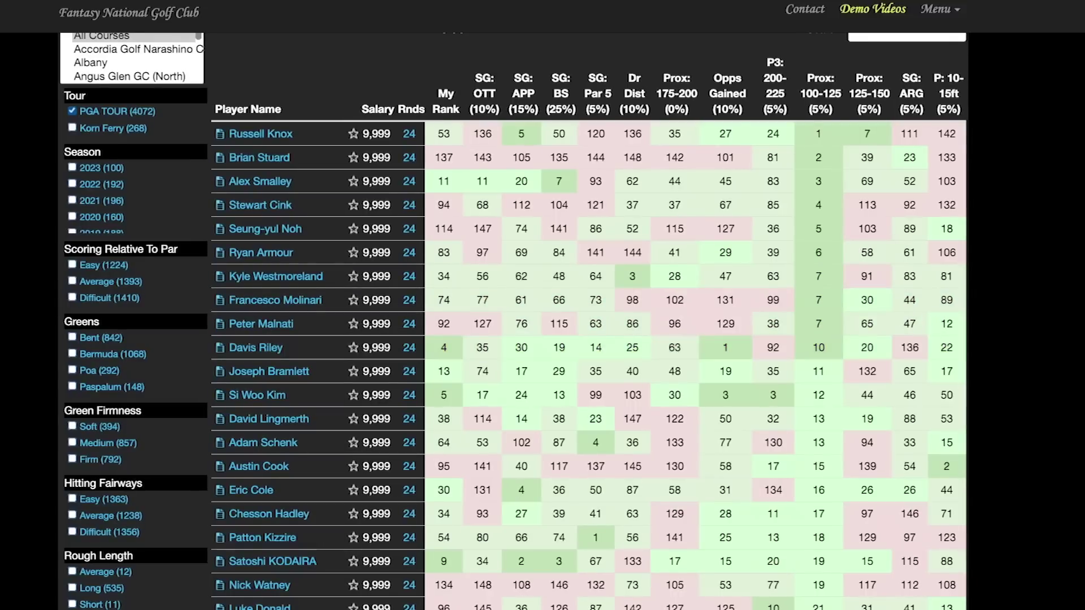
{"action": "scroll", "coordinate": [867, 283], "scroll_direction": "down", "scroll_amount": 1}
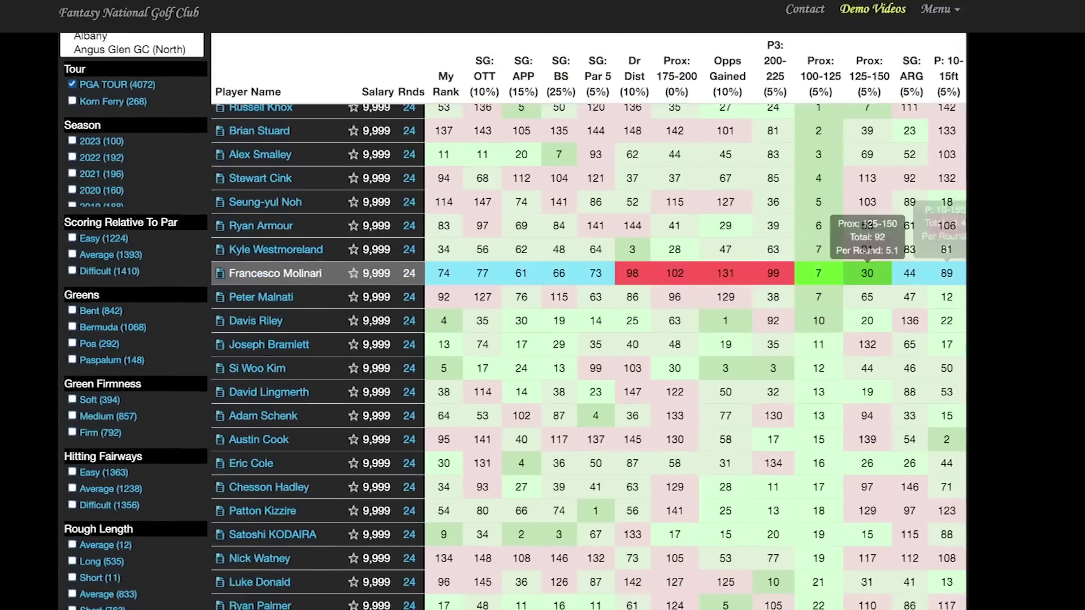
{"action": "scroll", "coordinate": [867, 273], "scroll_direction": "down", "scroll_amount": 5}
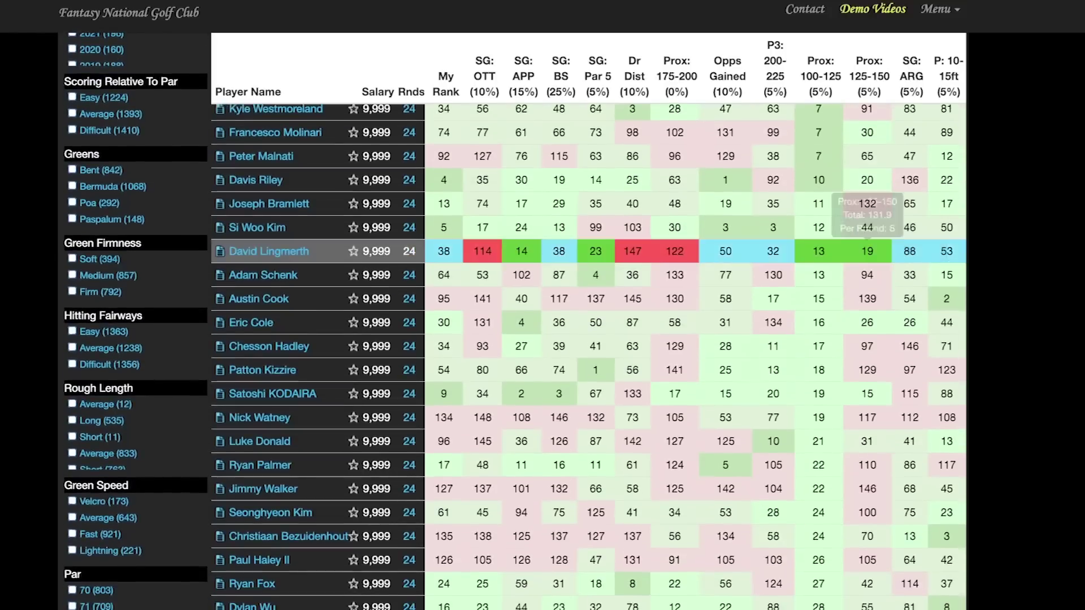
{"action": "scroll", "coordinate": [588, 350], "scroll_direction": "down", "scroll_amount": 1}
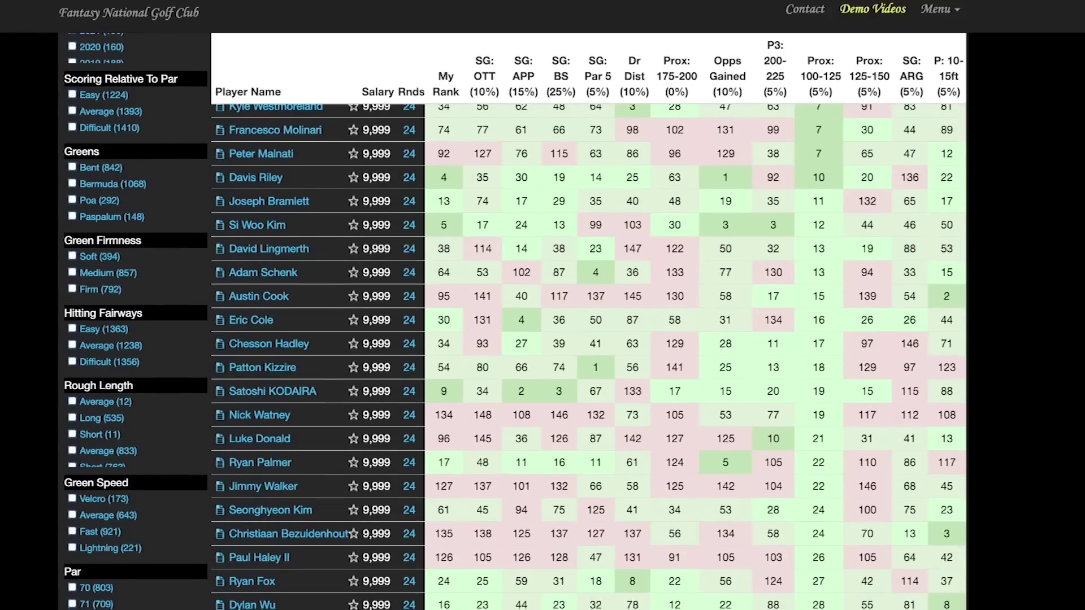
{"action": "scroll", "coordinate": [867, 313], "scroll_direction": "down", "scroll_amount": 1}
{"action": "mouse_move", "coordinate": [819, 313]}
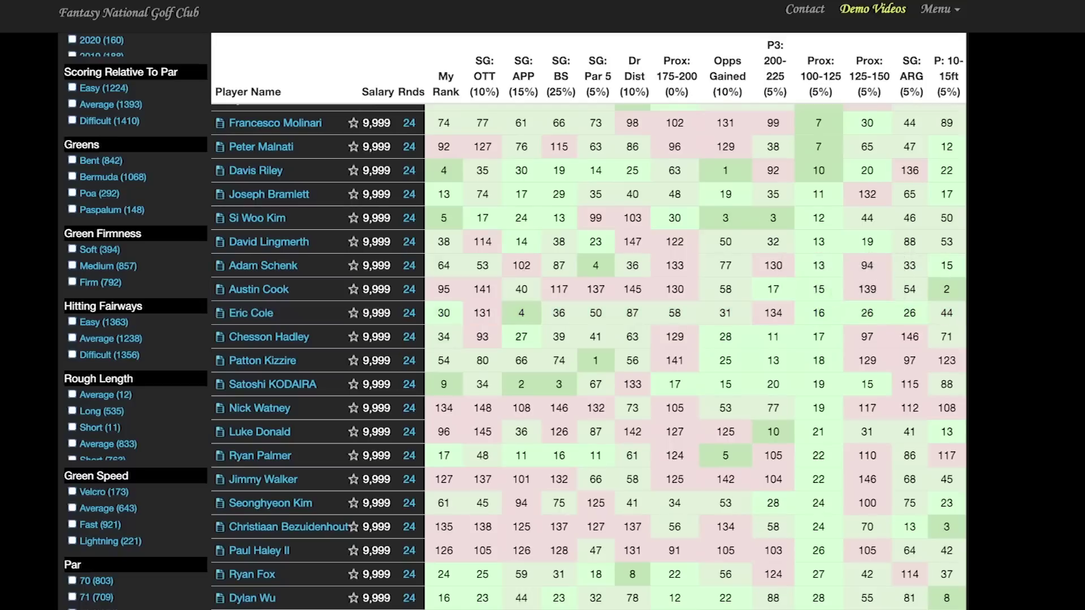
Check both proximity ranks of golfers further down the Prox: 100-125 order, from Satoshi Kodaira and Luke Donald to Chris Kirk and Hank Lebioda.
{"action": "scroll", "coordinate": [947, 324], "scroll_direction": "down", "scroll_amount": 3}
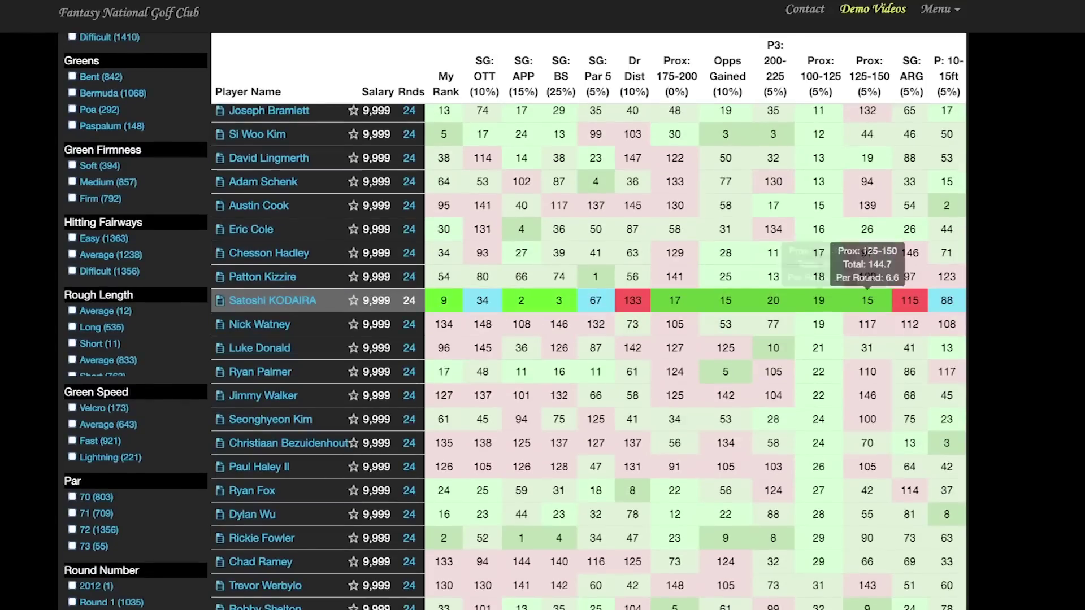
{"action": "mouse_move", "coordinate": [867, 347]}
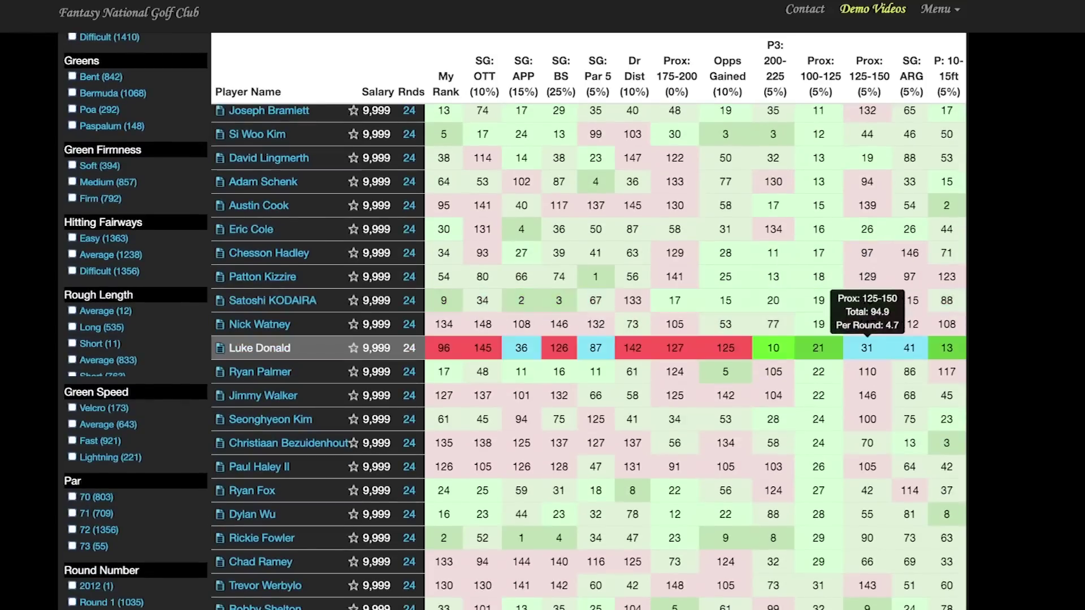
{"action": "scroll", "coordinate": [867, 347], "scroll_direction": "down", "scroll_amount": 7}
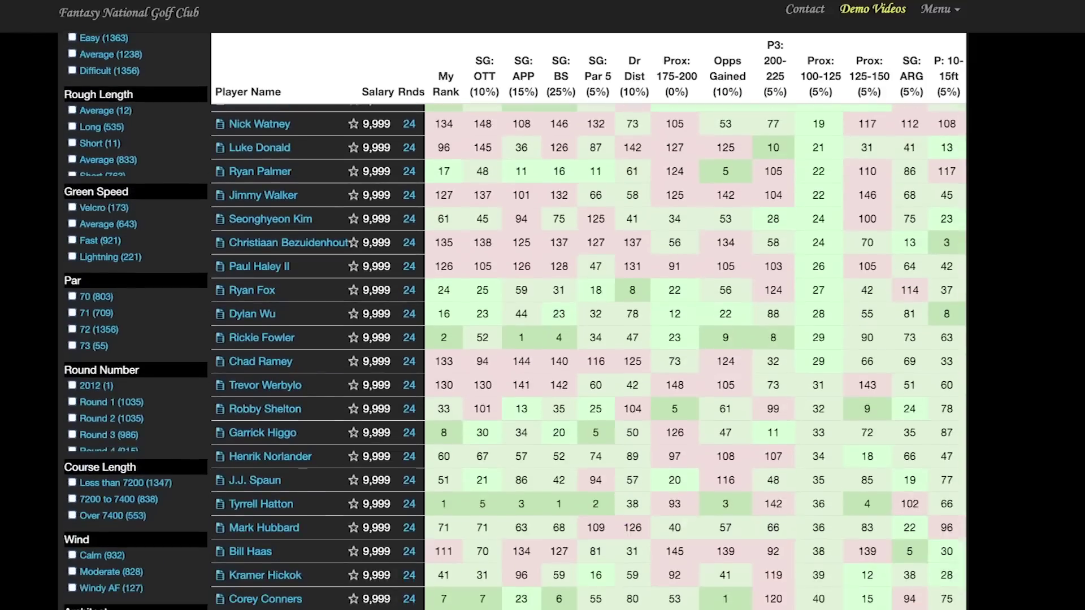
{"action": "scroll", "coordinate": [867, 347], "scroll_direction": "down", "scroll_amount": 3}
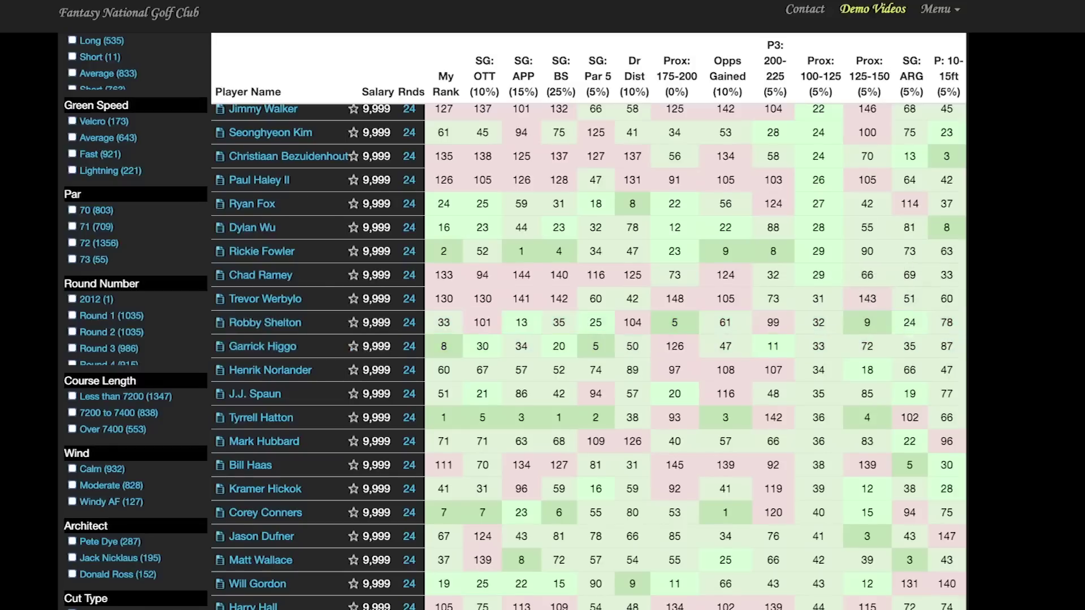
{"action": "scroll", "coordinate": [868, 283], "scroll_direction": "down", "scroll_amount": 2}
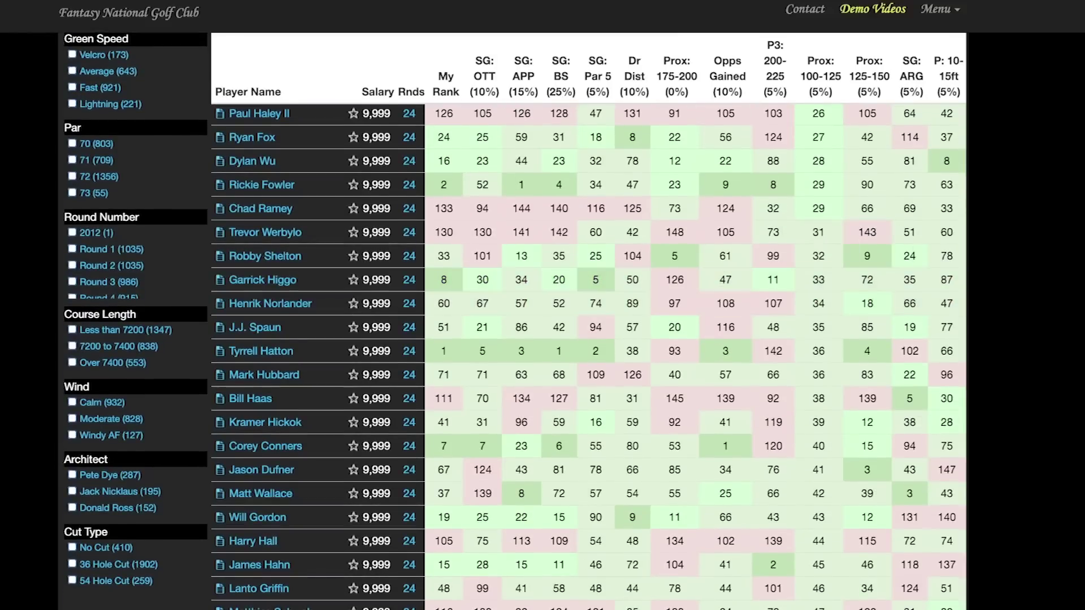
{"action": "scroll", "coordinate": [867, 532], "scroll_direction": "down", "scroll_amount": 3}
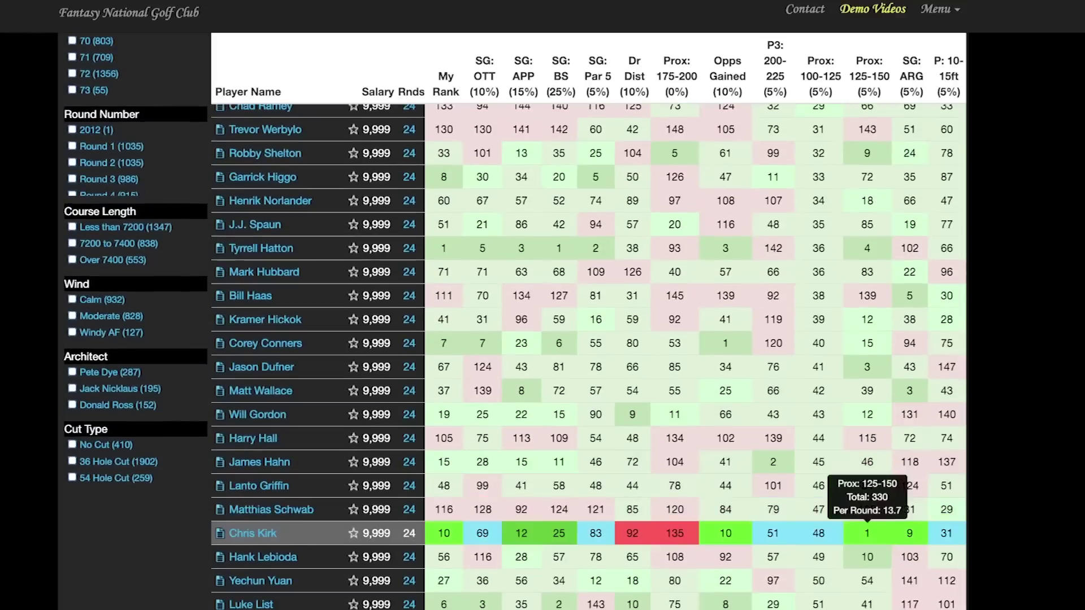
{"action": "mouse_move", "coordinate": [819, 533]}
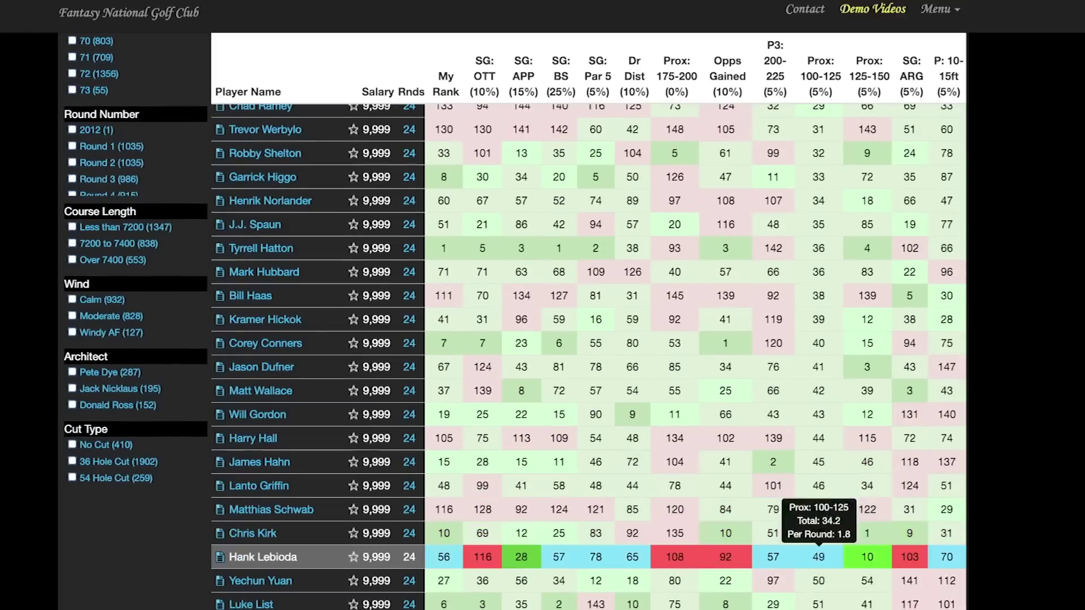
{"action": "scroll", "coordinate": [725, 429], "scroll_direction": "down", "scroll_amount": 3}
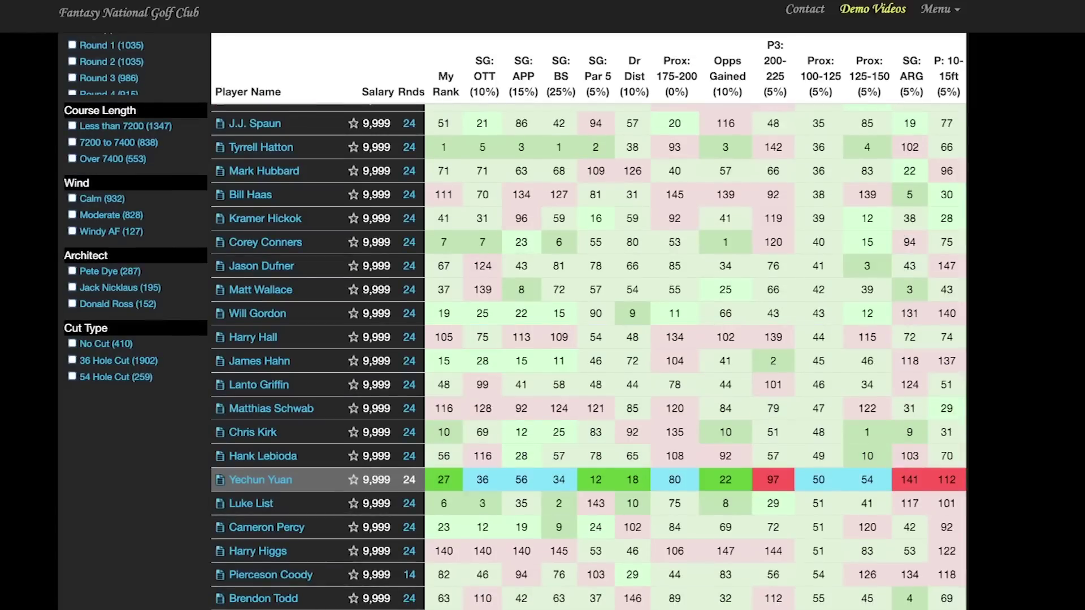
Sort the players by Prox: 125-150 and examine the leaders, checking Aaron Rai's ranks in both proximity ranges.
{"action": "scroll", "coordinate": [868, 361], "scroll_direction": "up", "scroll_amount": 10}
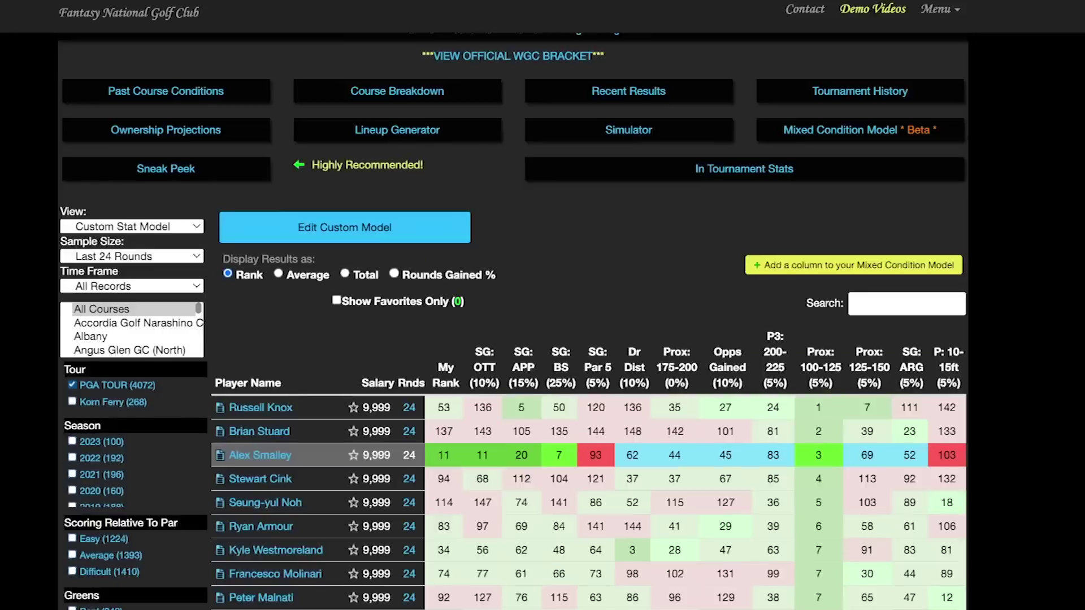
{"action": "scroll", "coordinate": [513, 321], "scroll_direction": "down", "scroll_amount": 7}
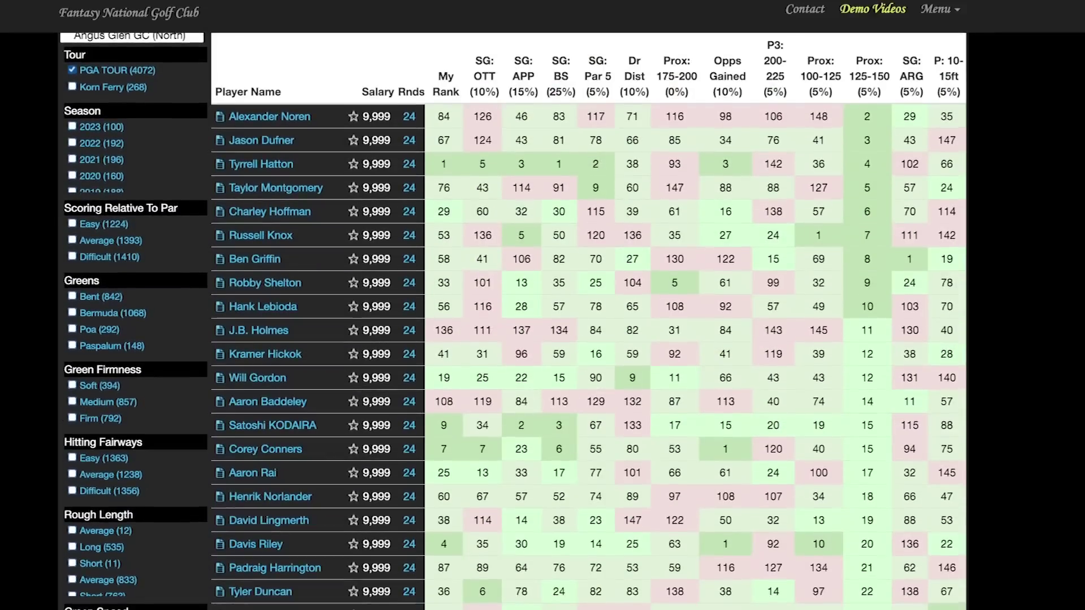
{"action": "scroll", "coordinate": [588, 321], "scroll_direction": "up", "scroll_amount": 1}
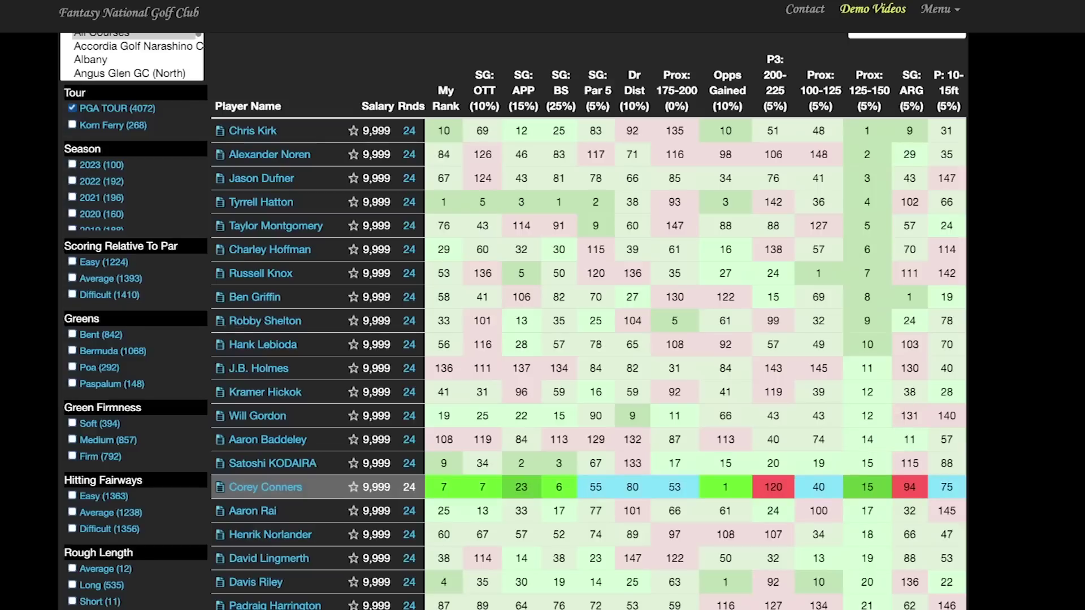
{"action": "mouse_move", "coordinate": [868, 510]}
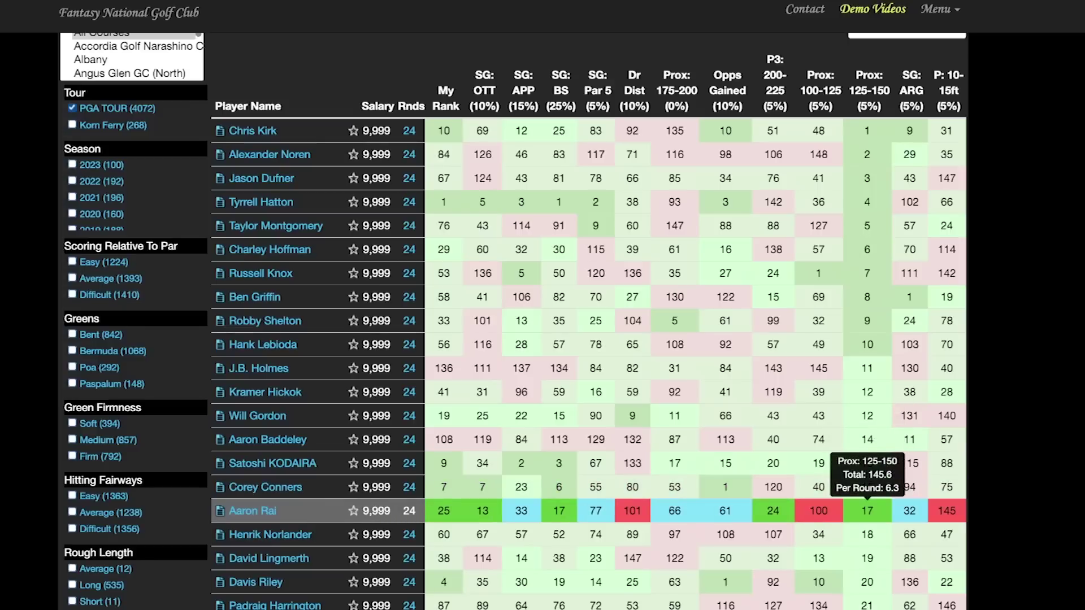
{"action": "mouse_move", "coordinate": [819, 510]}
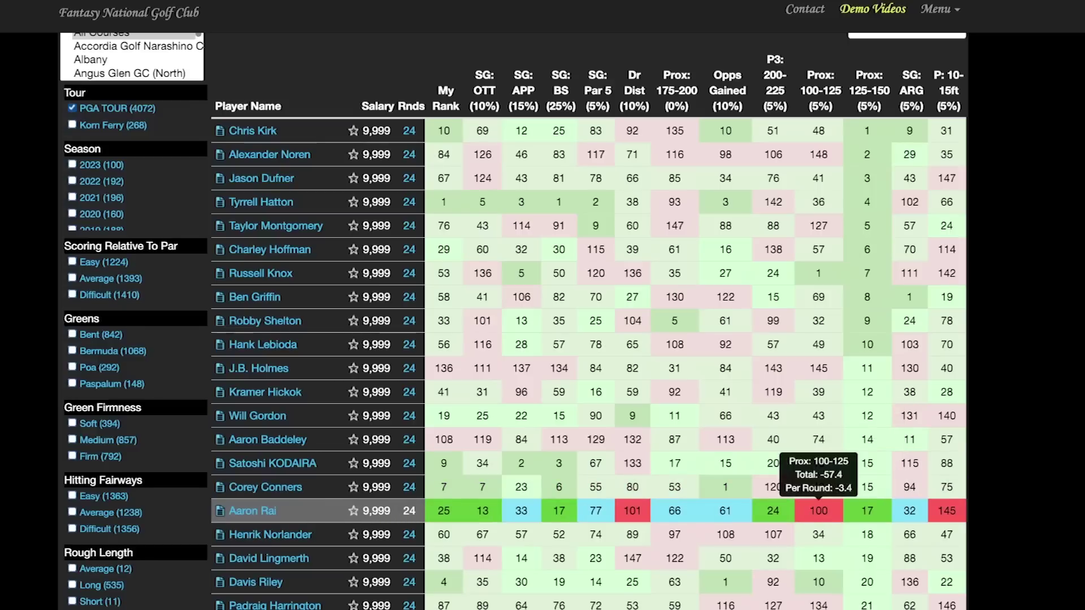
{"action": "scroll", "coordinate": [819, 511], "scroll_direction": "down", "scroll_amount": 3}
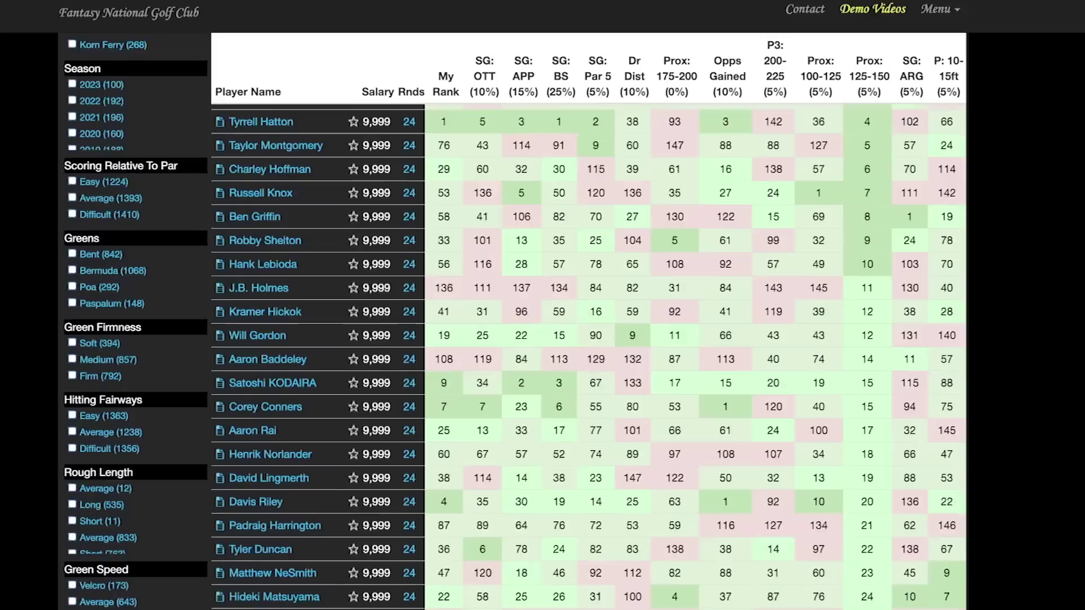
{"action": "scroll", "coordinate": [512, 321], "scroll_direction": "up", "scroll_amount": 3}
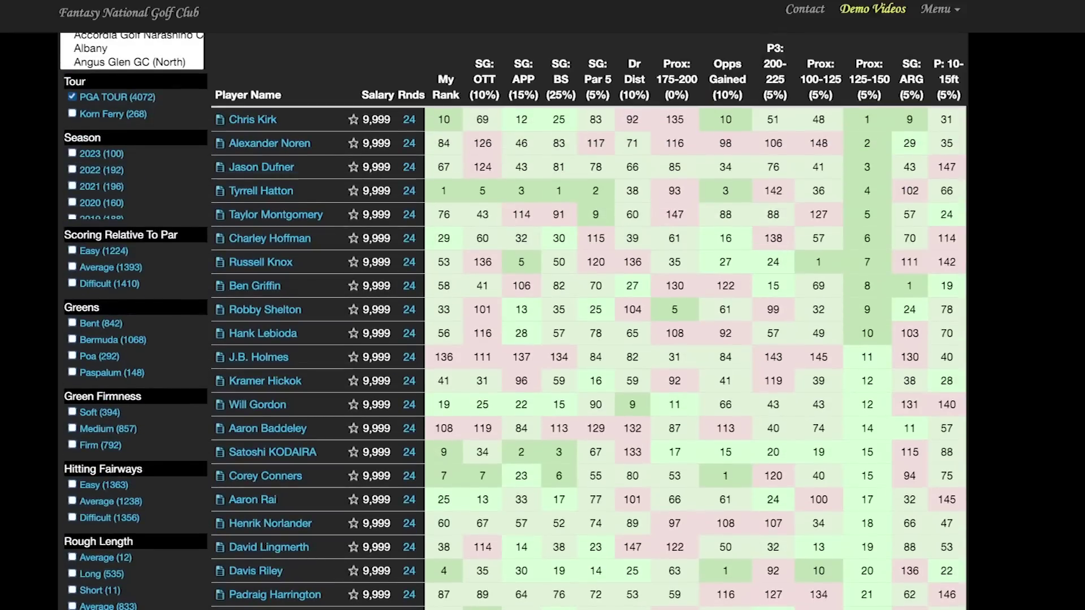
Switch the stats view from the custom model to Proximity and set the sample size to Last 12 Rounds.
{"action": "scroll", "coordinate": [775, 390], "scroll_direction": "up", "scroll_amount": 8}
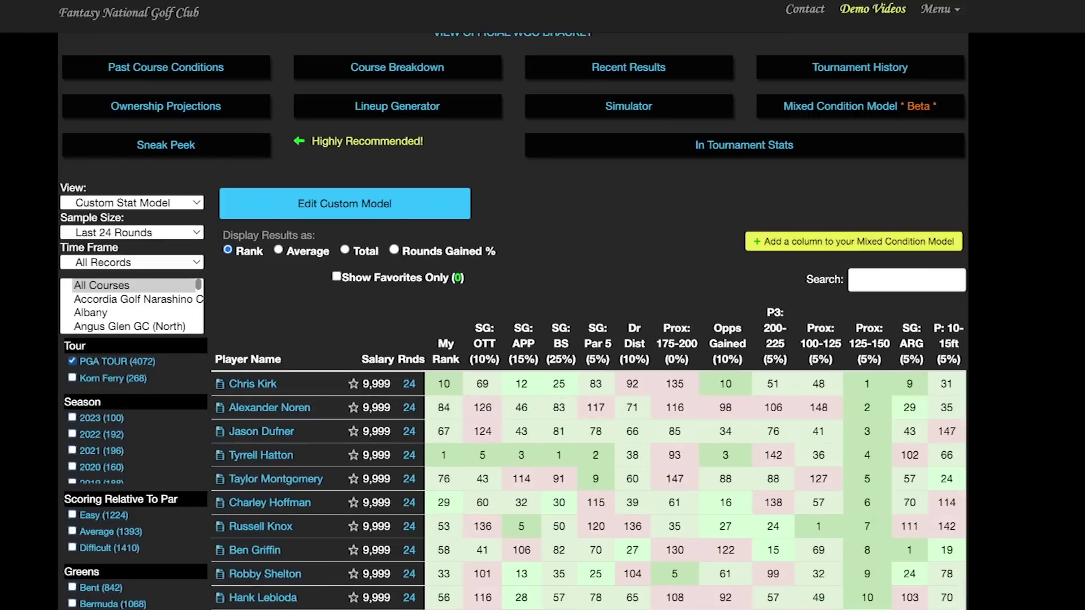
{"action": "left_click", "coordinate": [132, 232]}
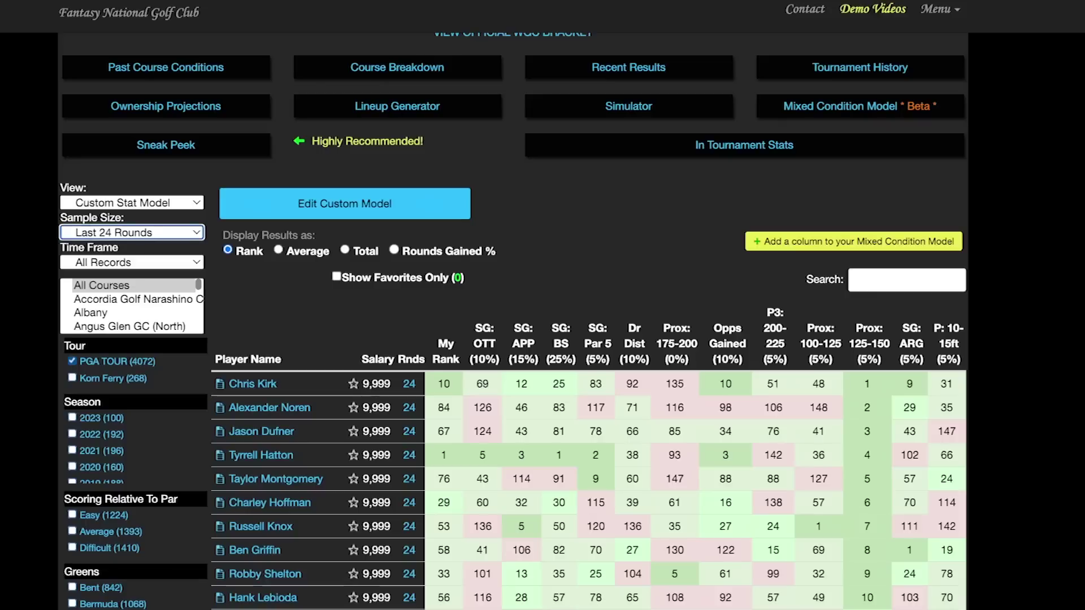
{"action": "scroll", "coordinate": [513, 321], "scroll_direction": "down", "scroll_amount": 1}
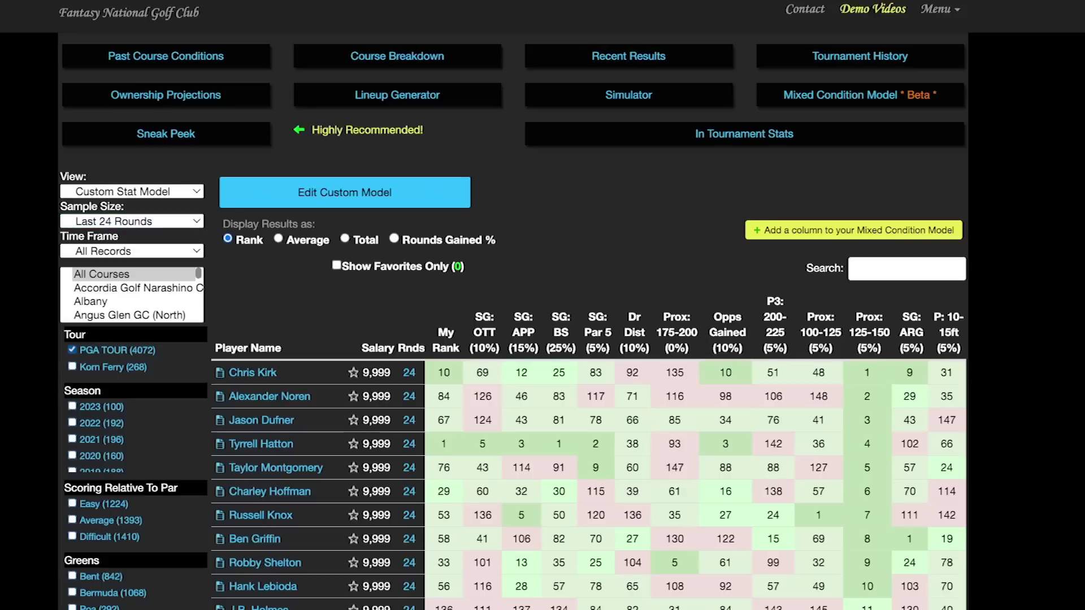
{"action": "left_click", "coordinate": [131, 192]}
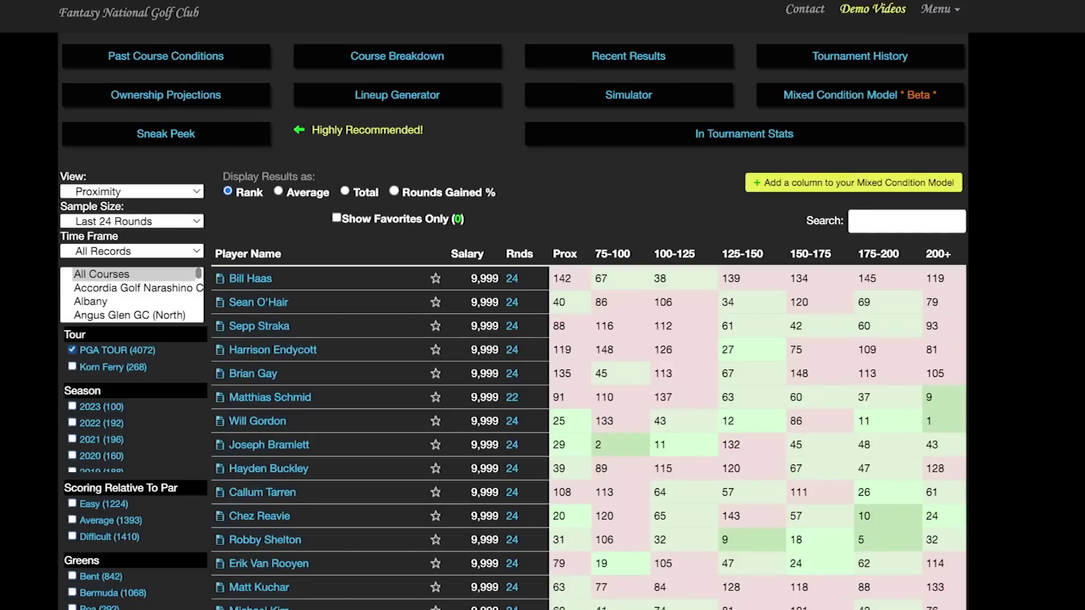
{"action": "left_click", "coordinate": [132, 221]}
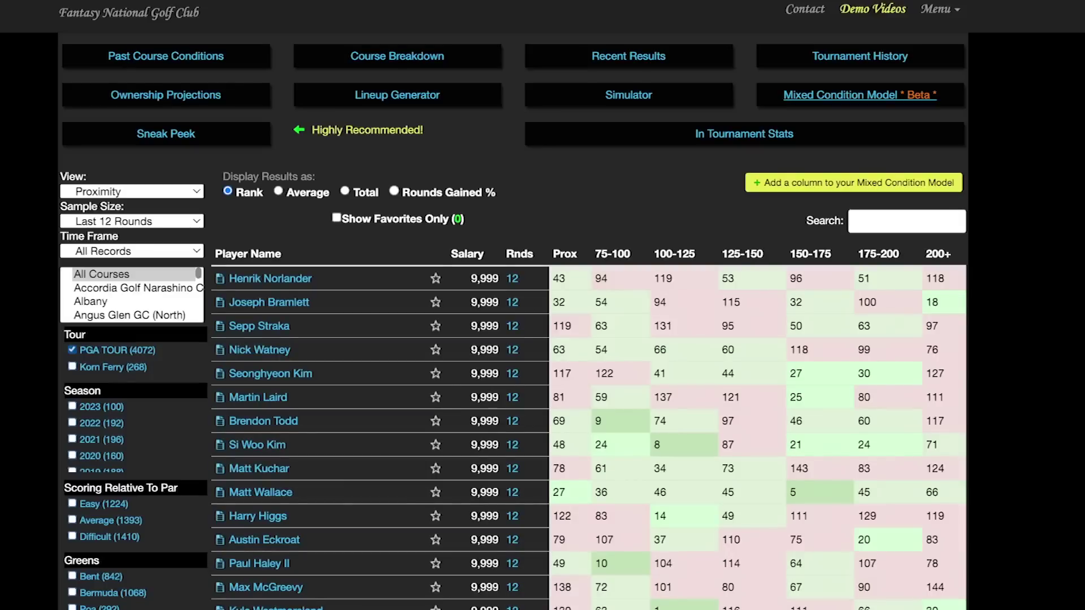
Add the Prox 100-125 stat to the Mixed Condition Model with the description "L12 100 prox".
{"action": "left_click", "coordinate": [853, 182]}
{"action": "left_click", "coordinate": [312, 217]}
{"action": "left_click", "coordinate": [311, 217]}
{"action": "left_click", "coordinate": [426, 217]}
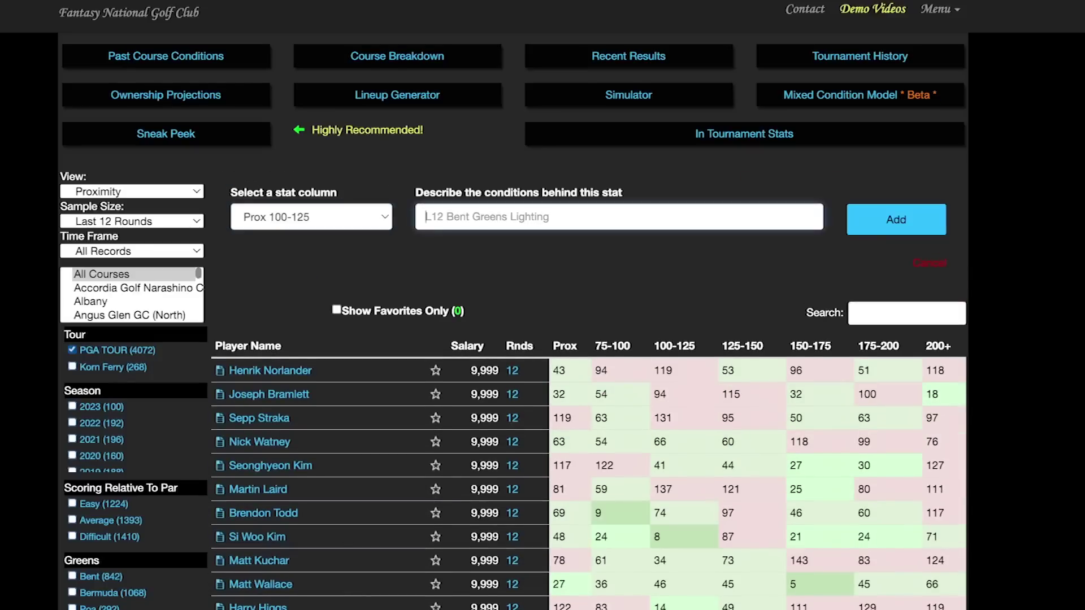
{"action": "type", "text": "L12 o100"}
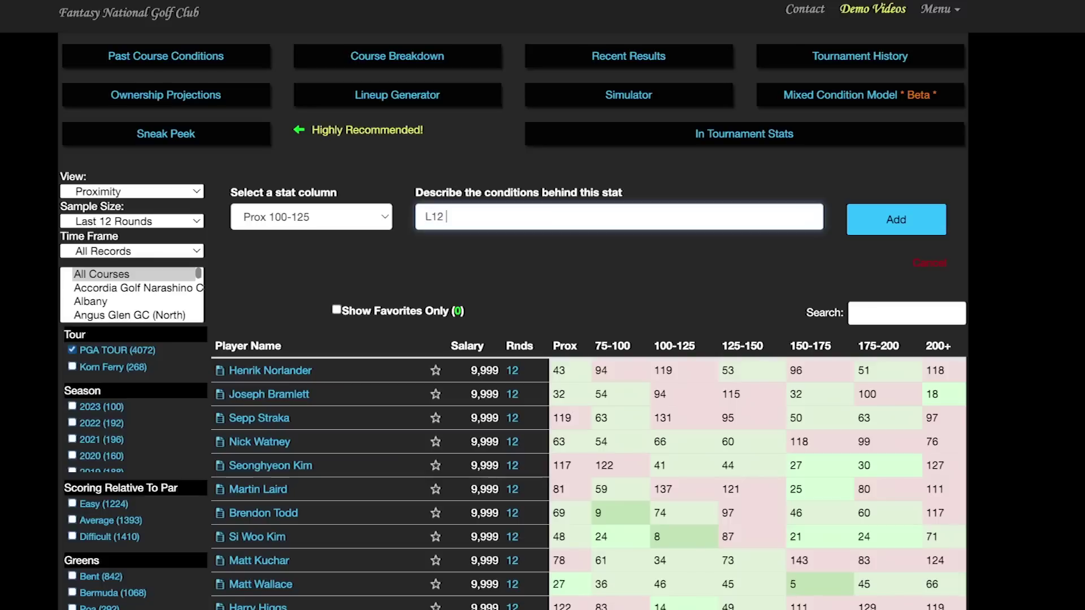
{"action": "key", "text": "BackSpace"}
{"action": "key", "text": "BackSpace"}
{"action": "key", "text": "BackSpace"}
{"action": "key", "text": "BackSpace"}
{"action": "key", "text": "BackSpace"}
{"action": "type", "text": "100 prox"}
{"action": "key", "text": "Return"}
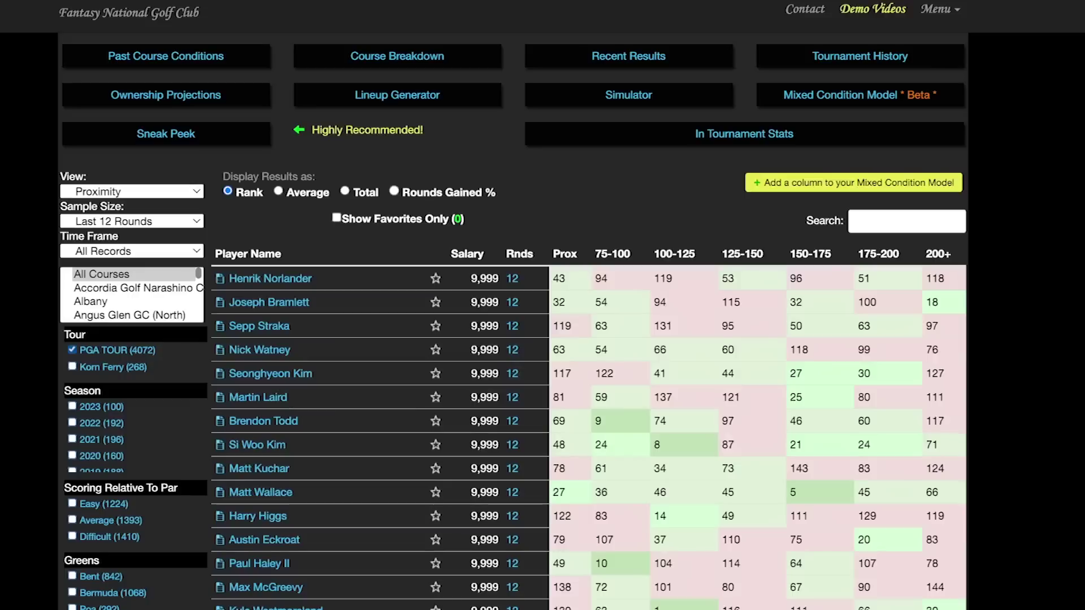
Set the sample size to Last 75 Rounds and add Prox 100-125 to the Mixed Condition Model as "L75 100 prox".
{"action": "left_click", "coordinate": [132, 221]}
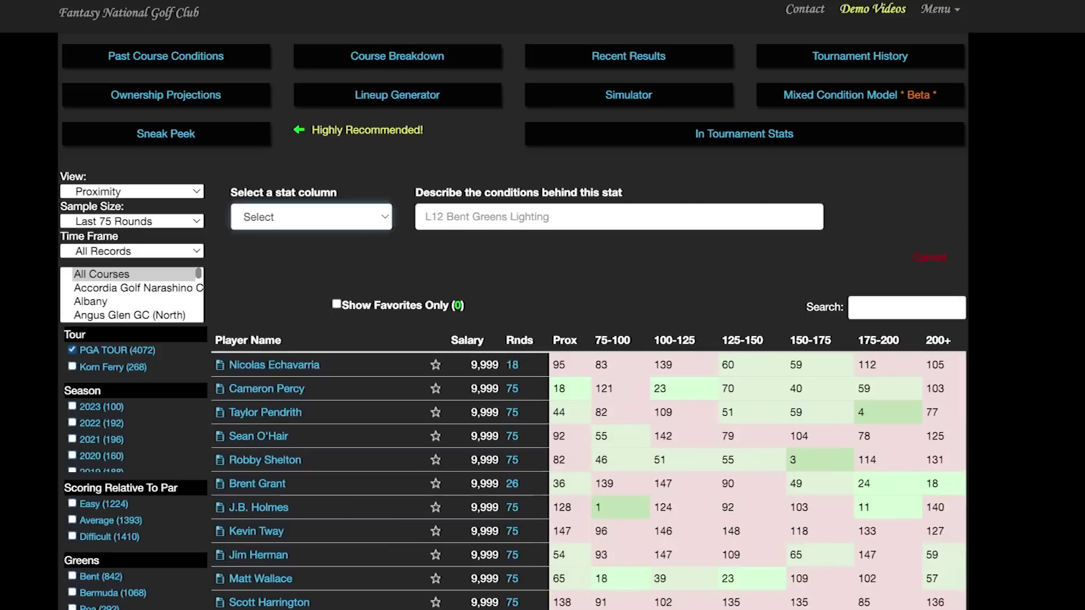
{"action": "key", "text": "Down"}
{"action": "key", "text": "Down"}
{"action": "key", "text": "Tab"}
{"action": "type", "text": "L75 100 prox"}
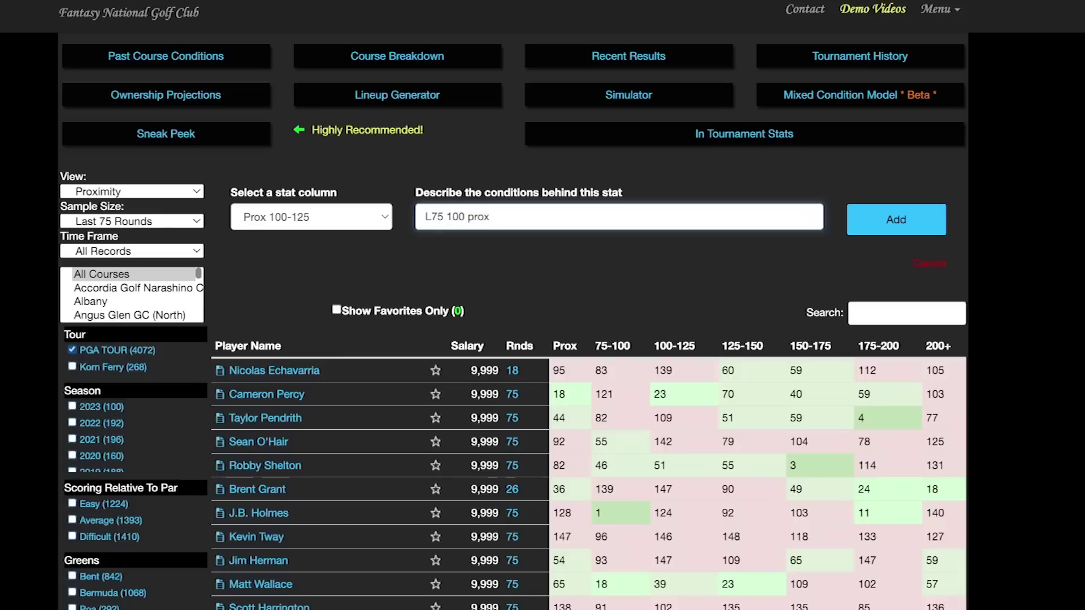
{"action": "key", "text": "Return"}
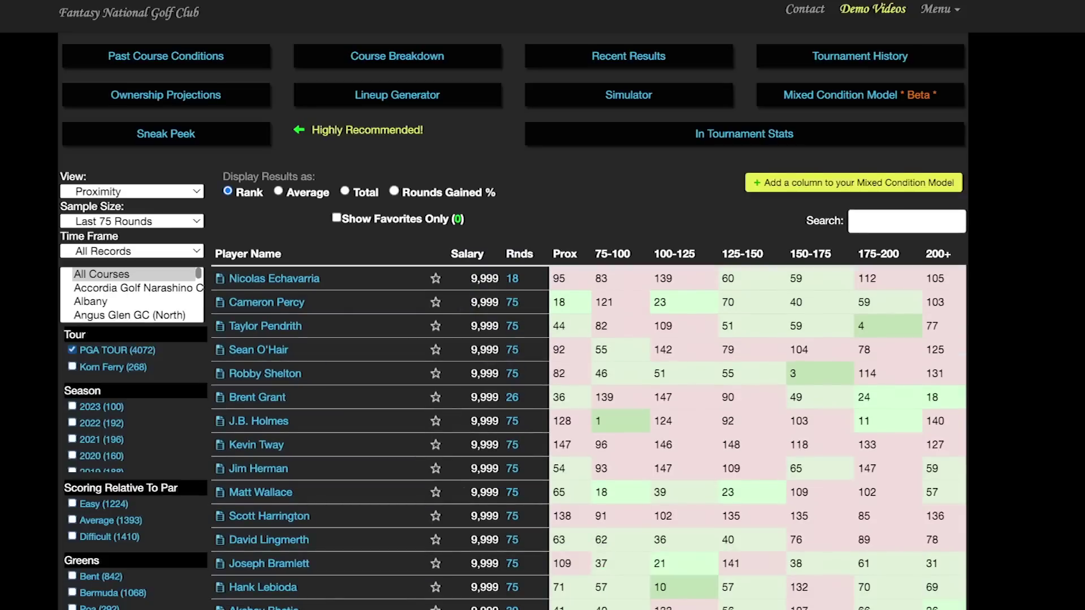
Add the Last 75 Rounds Prox 125-150 stat to the Mixed Condition Model with the description "L75 125 prox".
{"action": "left_click", "coordinate": [854, 182]}
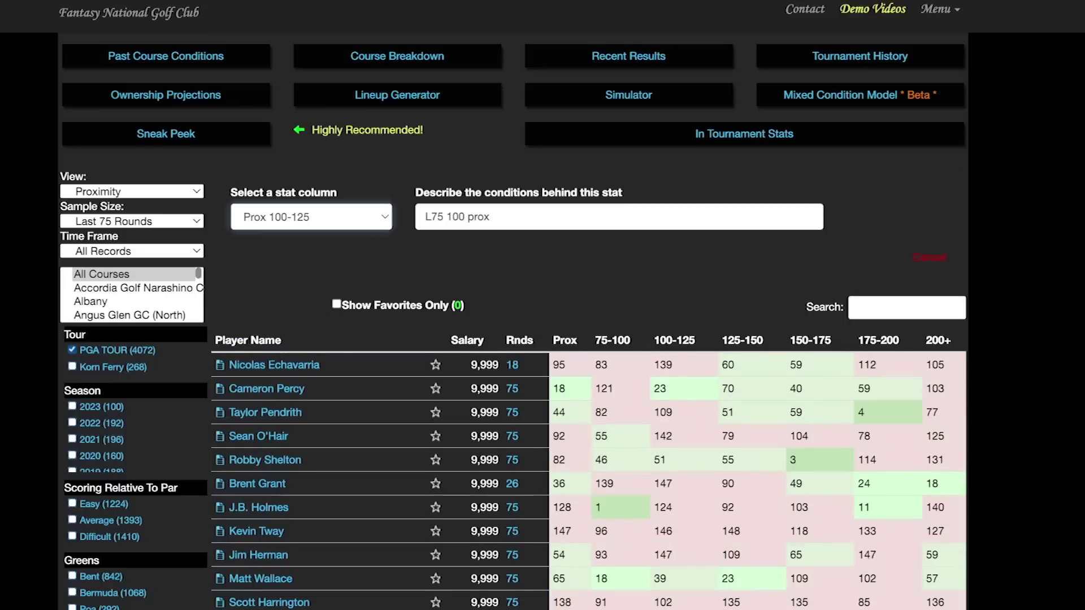
{"action": "key", "text": "Down"}
{"action": "double_click", "coordinate": [455, 217]}
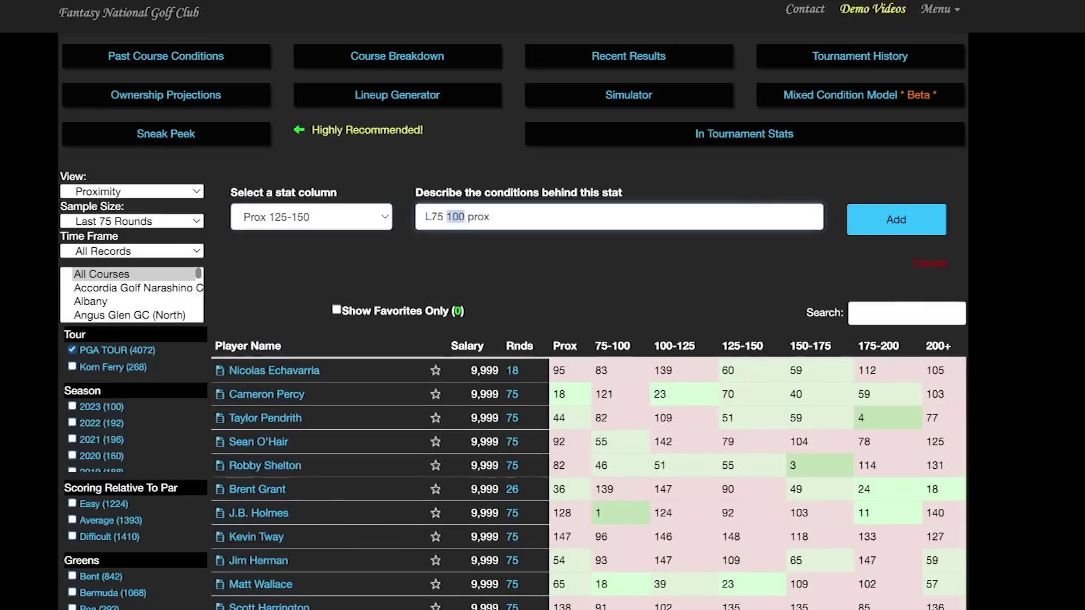
{"action": "type", "text": "125"}
{"action": "key", "text": "Return"}
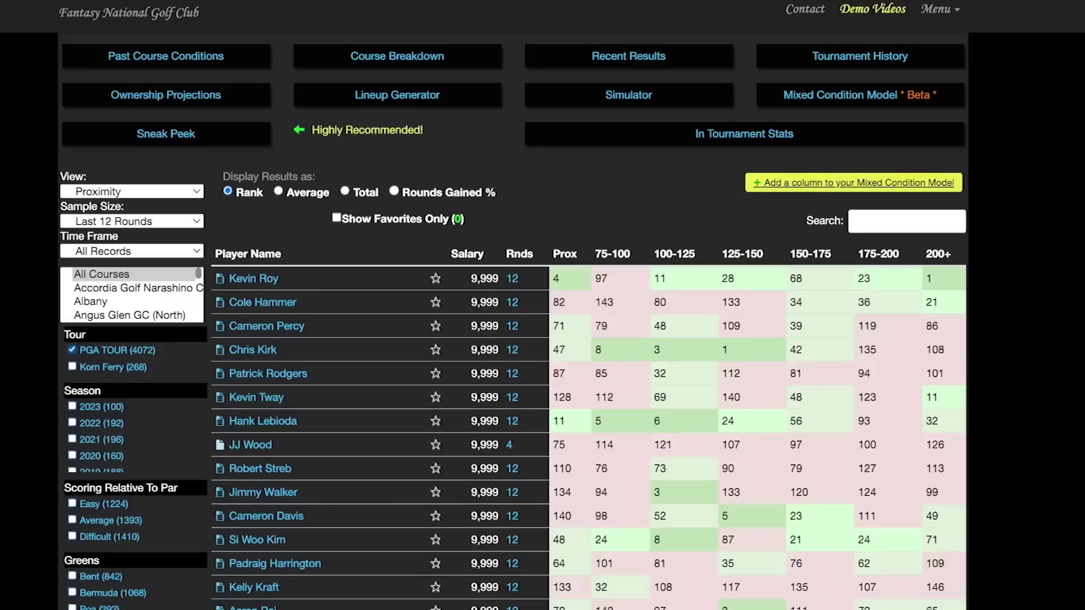
Try to add the Last 12 Rounds Prox 125-150 stat to the Mixed Condition Model as "L12 125 Prox".
{"action": "left_click", "coordinate": [854, 182]}
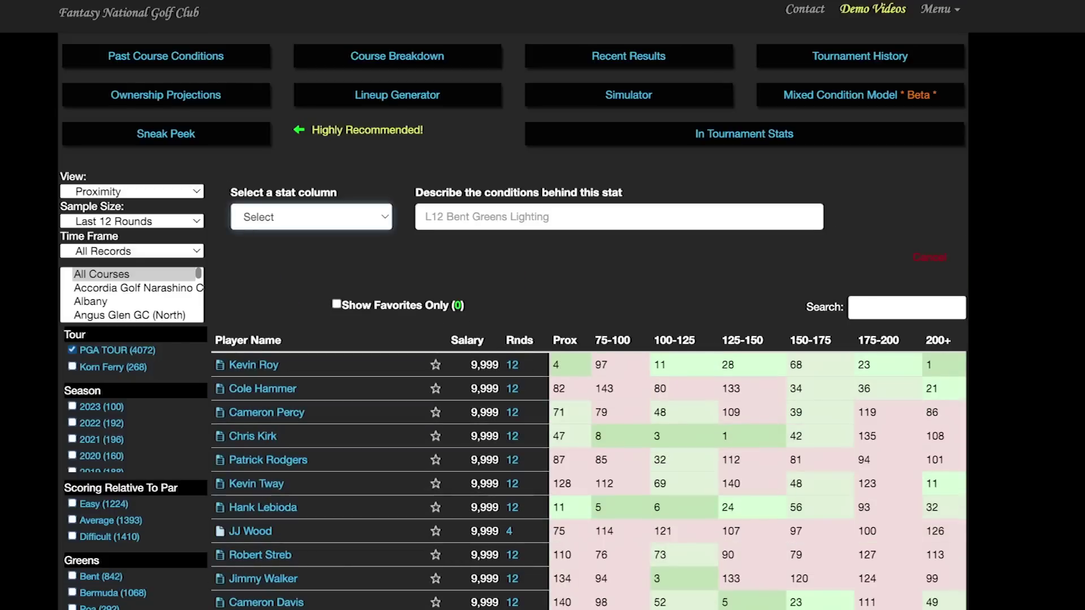
{"action": "left_click", "coordinate": [311, 217]}
{"action": "left_click", "coordinate": [426, 217]}
{"action": "type", "text": "L75"}
{"action": "key", "text": "BackSpace"}
{"action": "key", "text": "BackSpace"}
{"action": "type", "text": "12 125 Prox"}
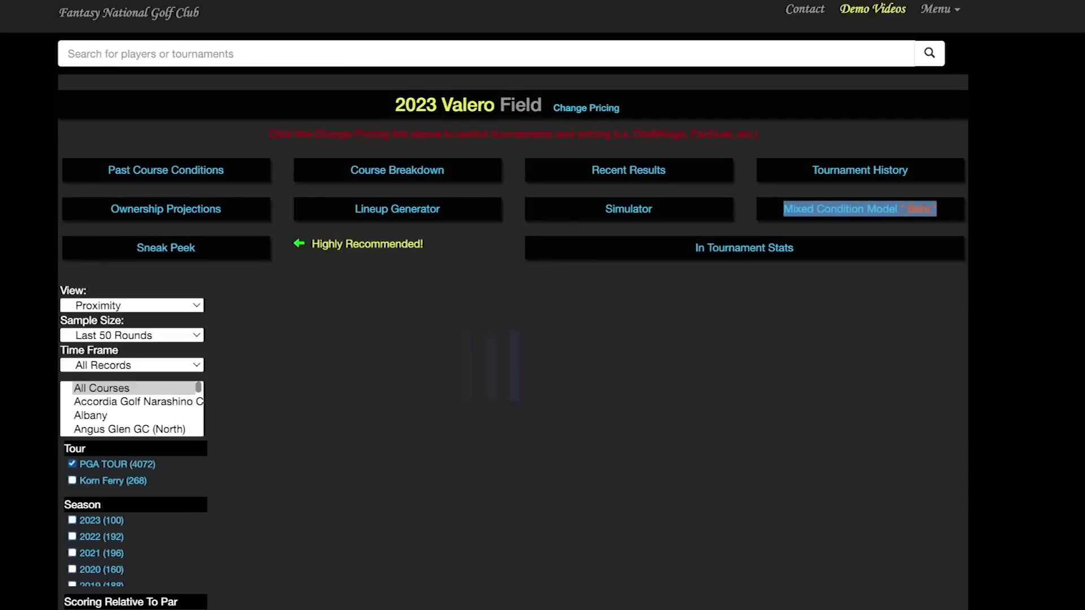
Set the sample size to Last 12 Rounds and add Prox 125-150 to the Mixed Condition Model as "L12 125 Prox".
{"action": "scroll", "coordinate": [502, 305], "scroll_direction": "down", "scroll_amount": 10}
{"action": "scroll", "coordinate": [501, 305], "scroll_direction": "up", "scroll_amount": 1}
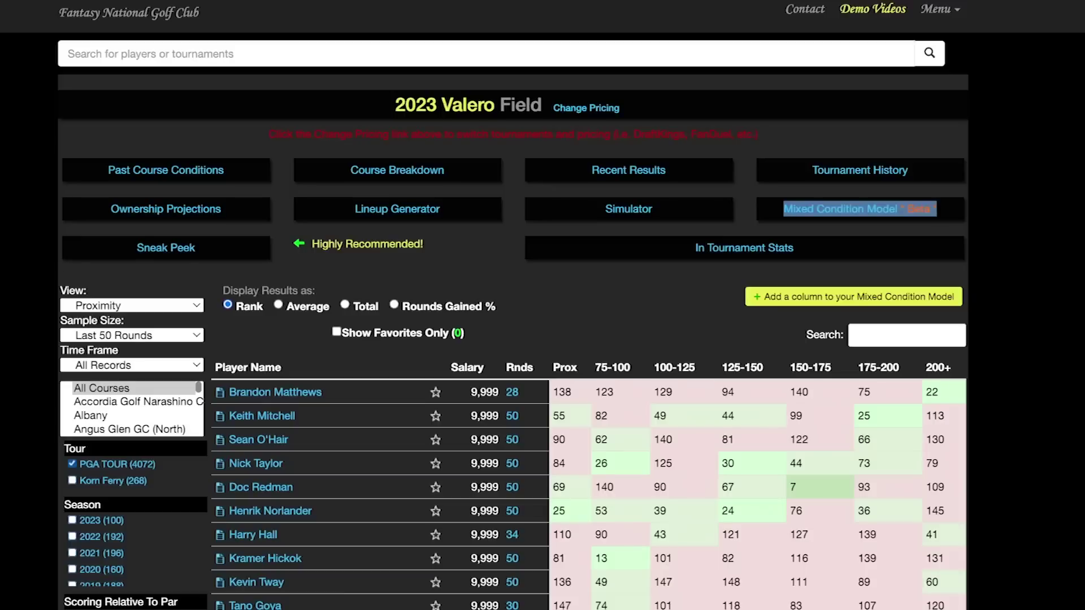
{"action": "left_click", "coordinate": [131, 336]}
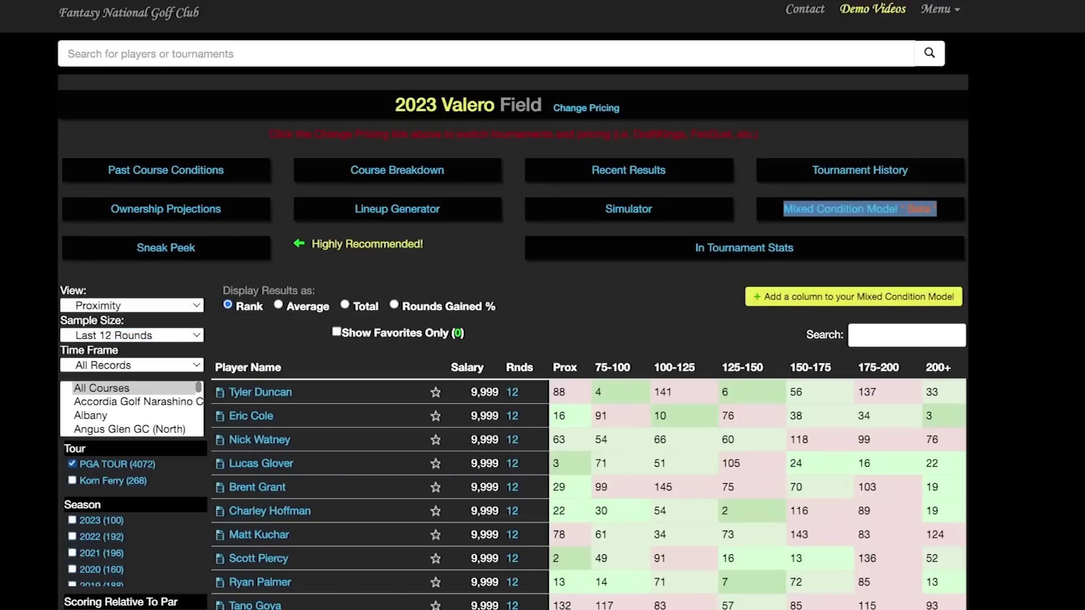
{"action": "left_click", "coordinate": [853, 297]}
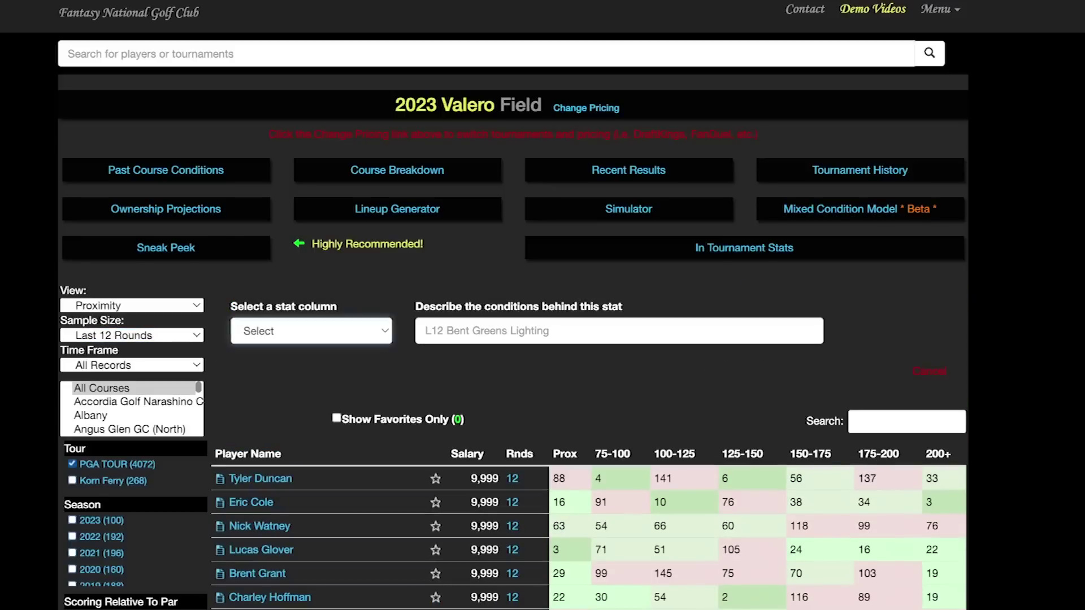
{"action": "left_click", "coordinate": [311, 331]}
{"action": "left_click", "coordinate": [618, 332]}
{"action": "type", "text": "L"}
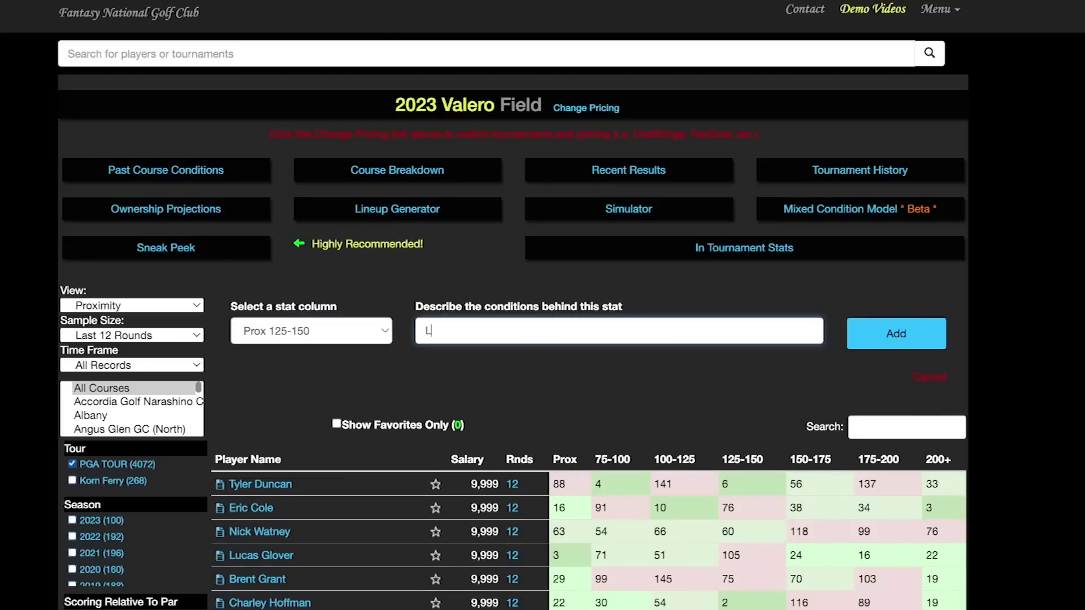
{"action": "type", "text": "12 125 Prox"}
{"action": "key", "text": "Return"}
Open the Mixed Condition Model and load its results with the four proximity stats weighted 25% each.
{"action": "left_click", "coordinate": [840, 209]}
{"action": "scroll", "coordinate": [543, 305], "scroll_direction": "down", "scroll_amount": 3}
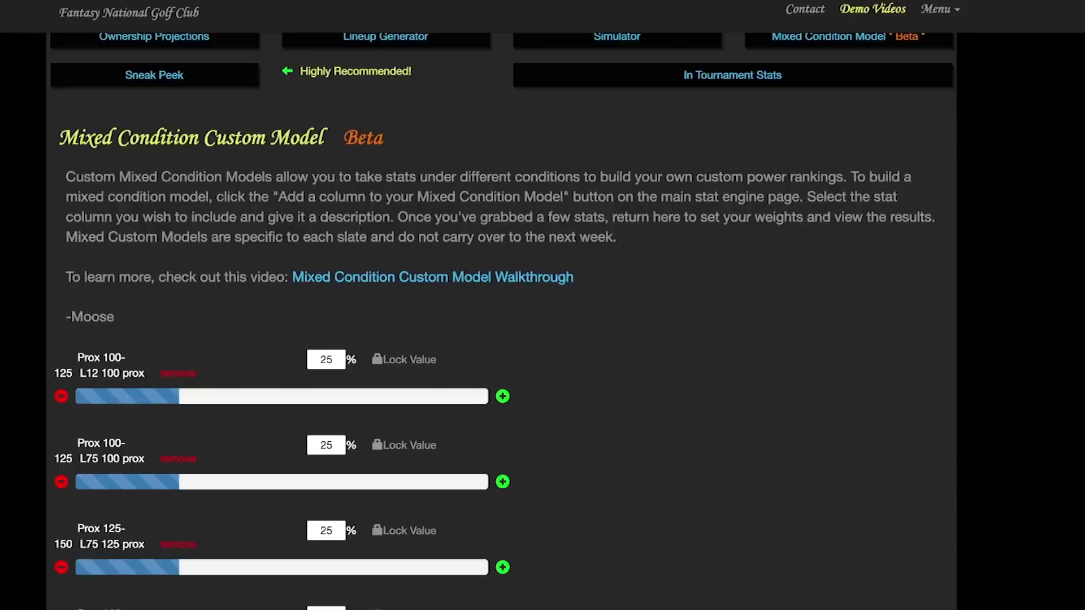
{"action": "scroll", "coordinate": [543, 305], "scroll_direction": "down", "scroll_amount": 5}
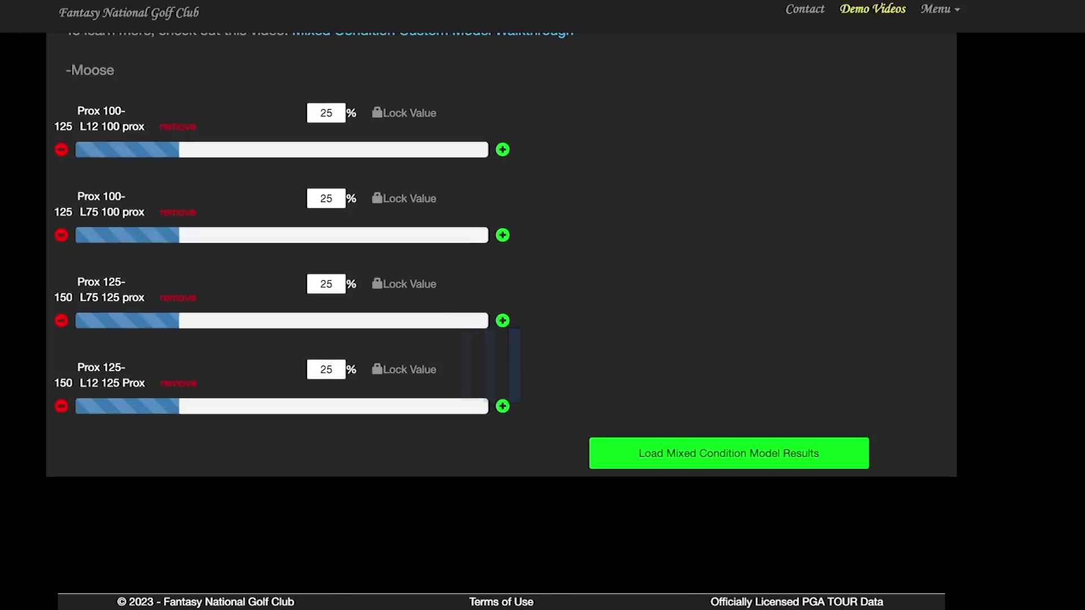
{"action": "scroll", "coordinate": [543, 305], "scroll_direction": "down", "scroll_amount": 3}
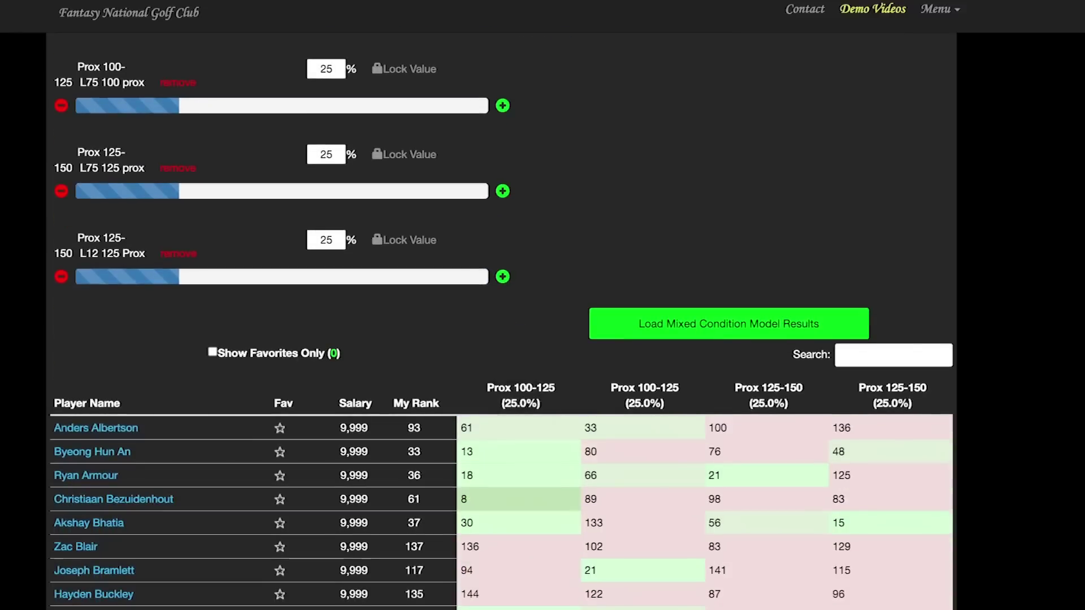
Sort the model results by My Rank and examine the top-ranked players' ranks in the four proximity columns.
{"action": "scroll", "coordinate": [500, 321], "scroll_direction": "down", "scroll_amount": 3}
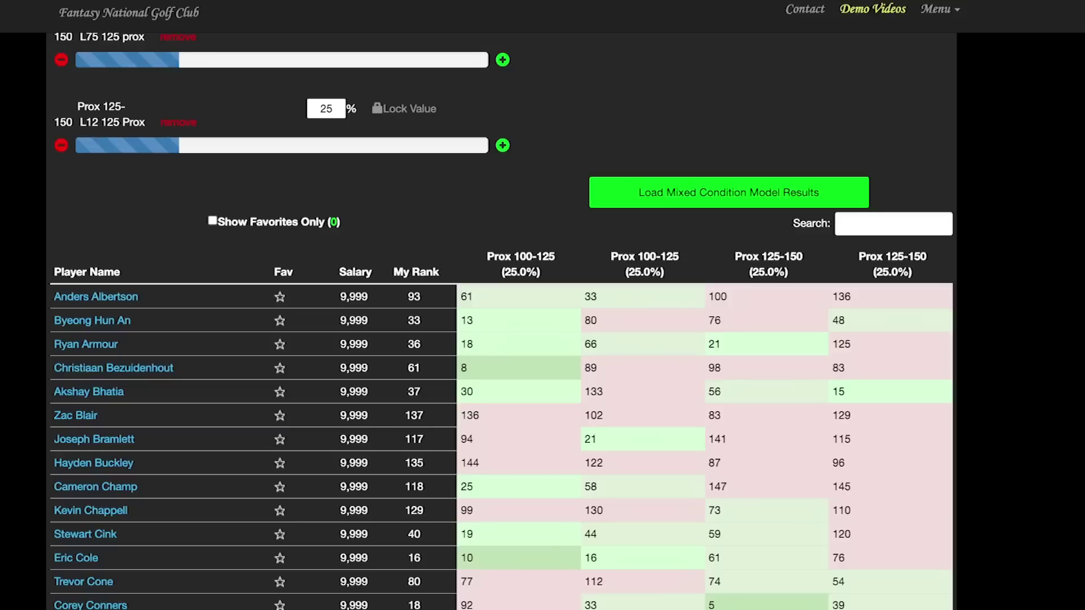
{"action": "scroll", "coordinate": [500, 339], "scroll_direction": "down", "scroll_amount": 3}
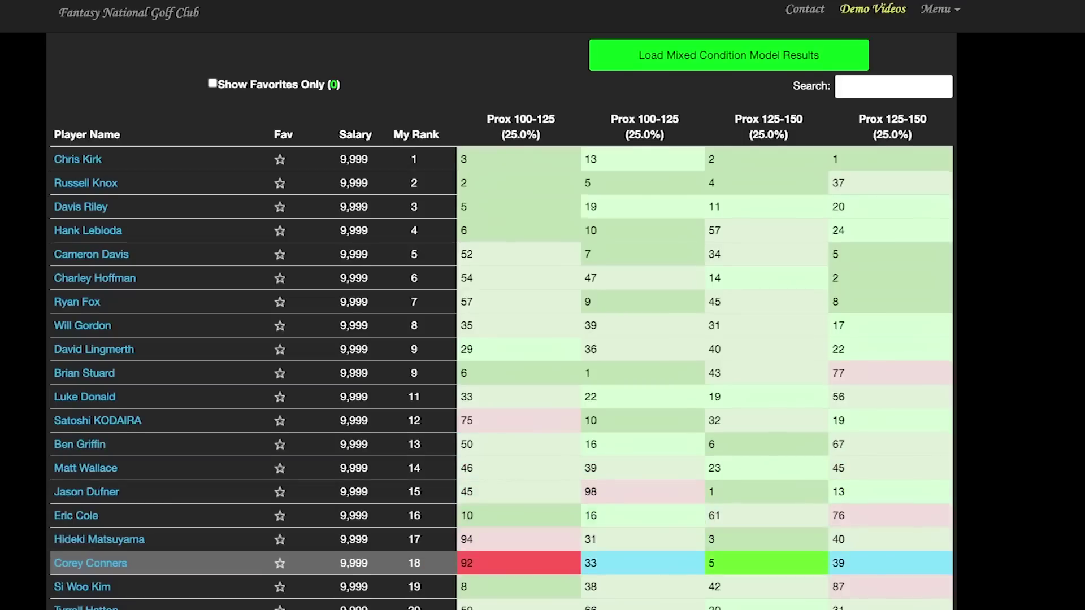
{"action": "scroll", "coordinate": [501, 321], "scroll_direction": "down", "scroll_amount": 2}
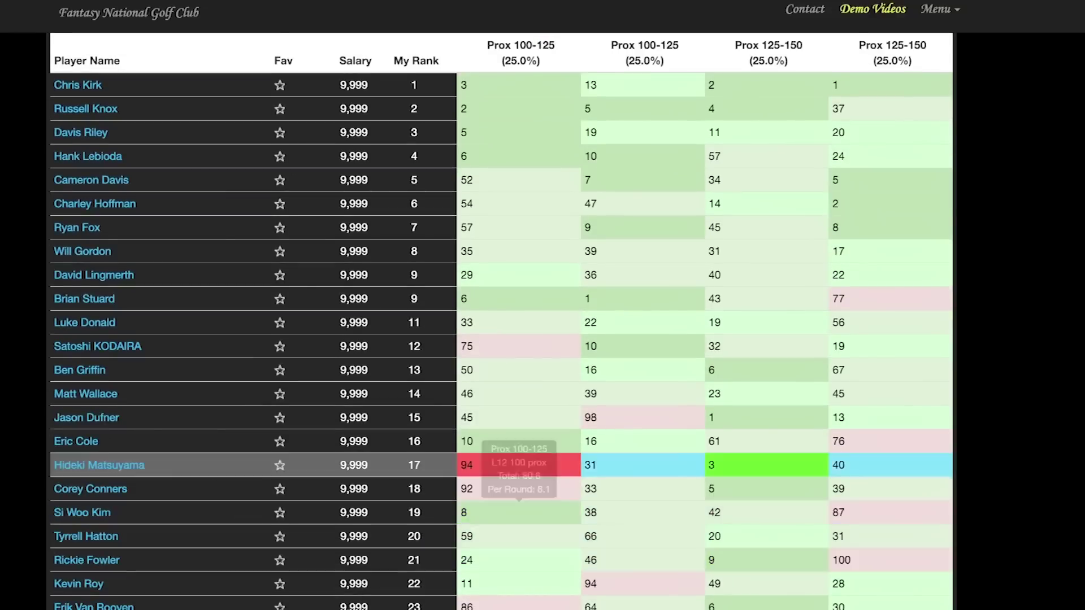
{"action": "scroll", "coordinate": [501, 339], "scroll_direction": "up", "scroll_amount": 3}
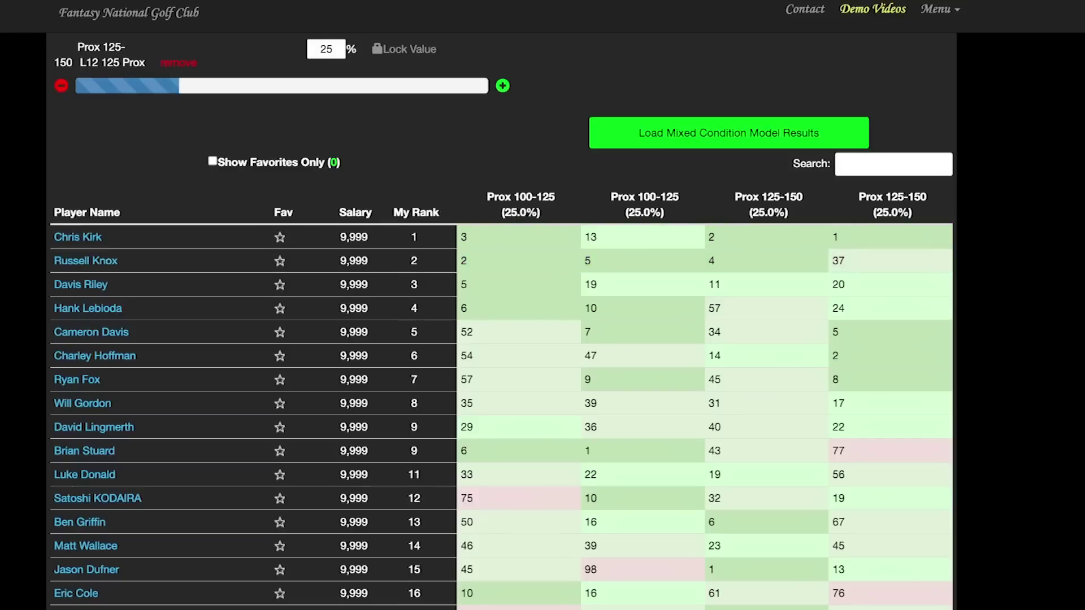
Sort the results by the L12 Prox 100-125 column and compare the leaders' recent ranks with their long-term and 125-150 ranks.
{"action": "scroll", "coordinate": [501, 325], "scroll_direction": "down", "scroll_amount": 2}
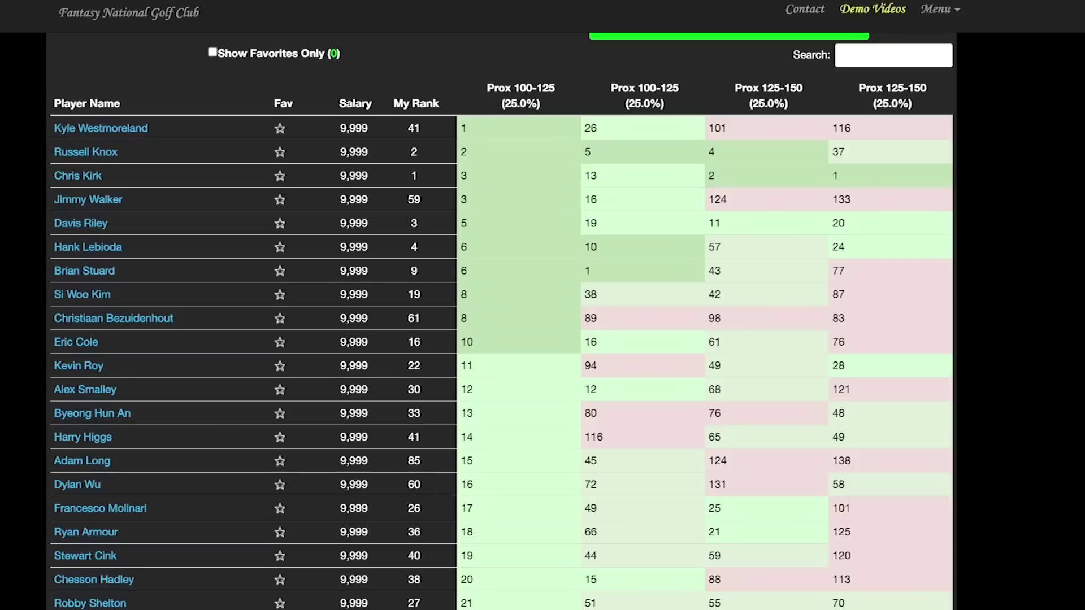
{"action": "mouse_move", "coordinate": [643, 128]}
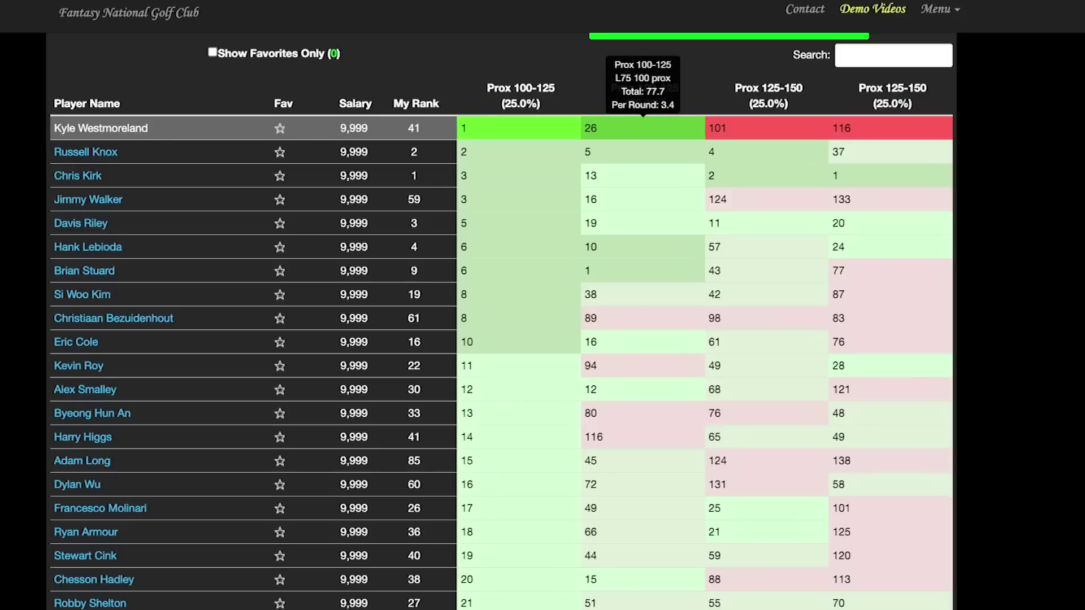
{"action": "mouse_move", "coordinate": [519, 127]}
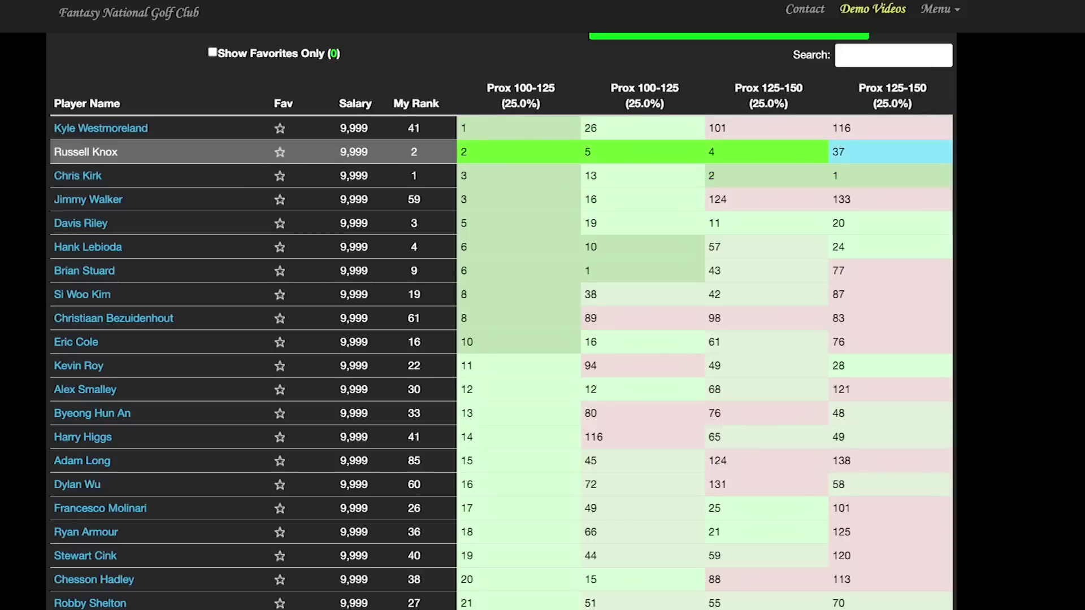
{"action": "mouse_move", "coordinate": [891, 151]}
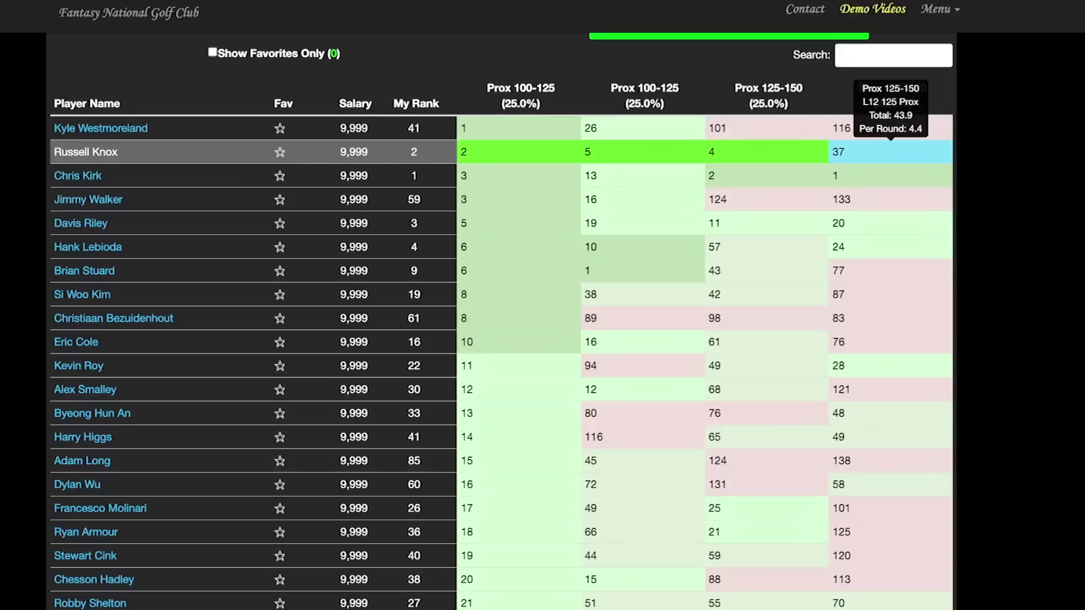
{"action": "scroll", "coordinate": [890, 220], "scroll_direction": "down", "scroll_amount": 2}
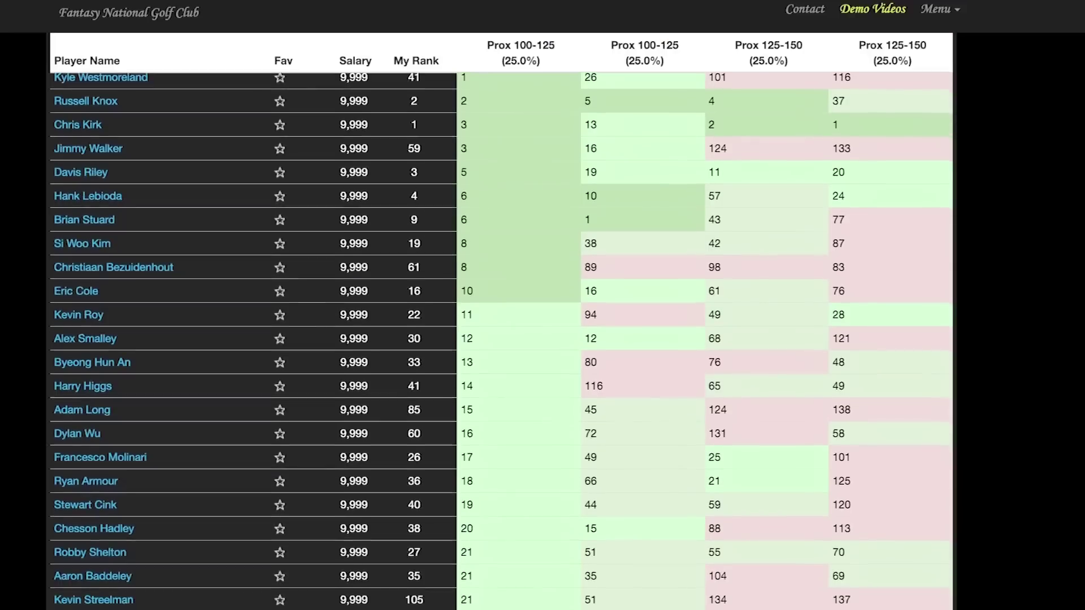
{"action": "mouse_move", "coordinate": [642, 244]}
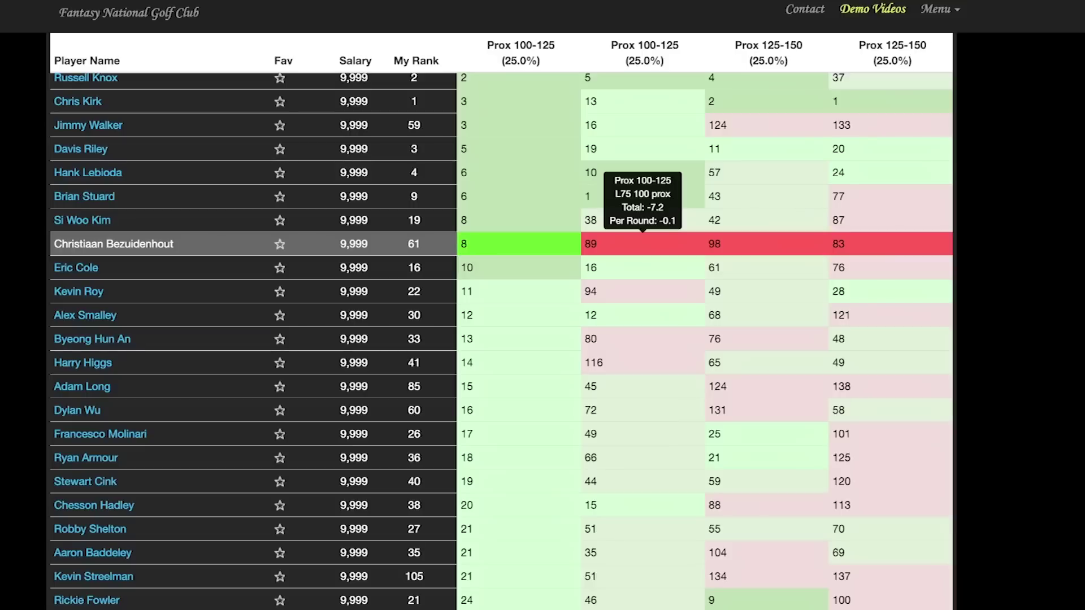
{"action": "scroll", "coordinate": [642, 291], "scroll_direction": "down", "scroll_amount": 2}
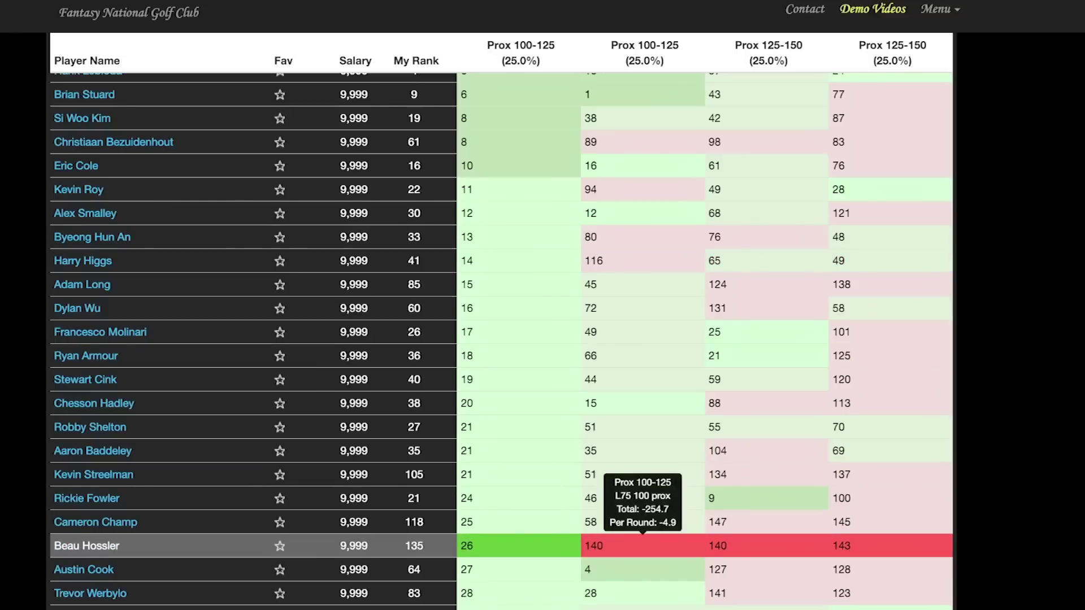
{"action": "scroll", "coordinate": [542, 339], "scroll_direction": "down", "scroll_amount": 3}
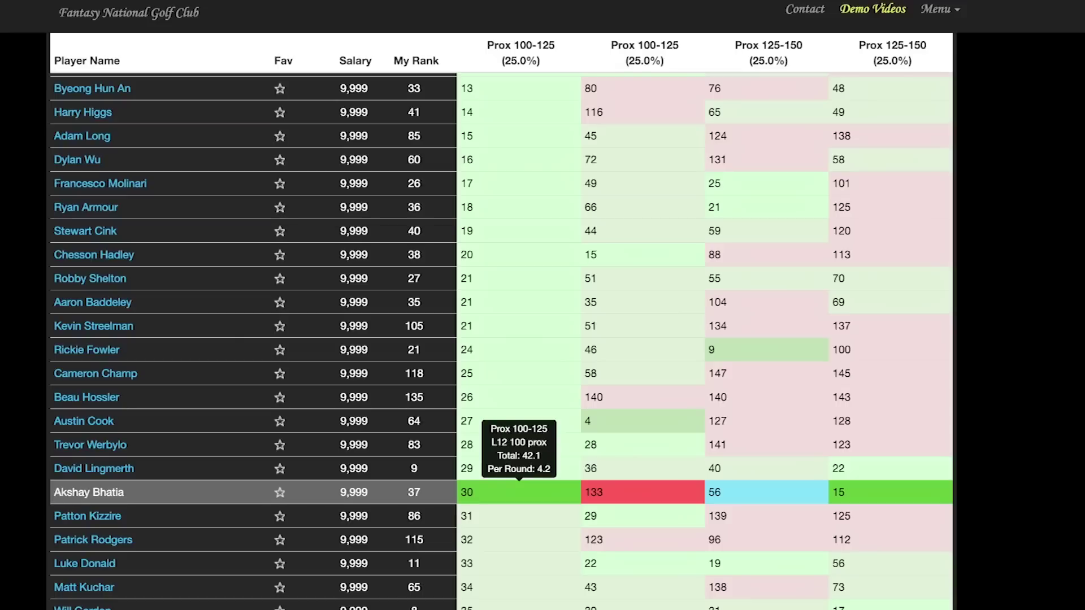
{"action": "scroll", "coordinate": [509, 396], "scroll_direction": "down", "scroll_amount": 3}
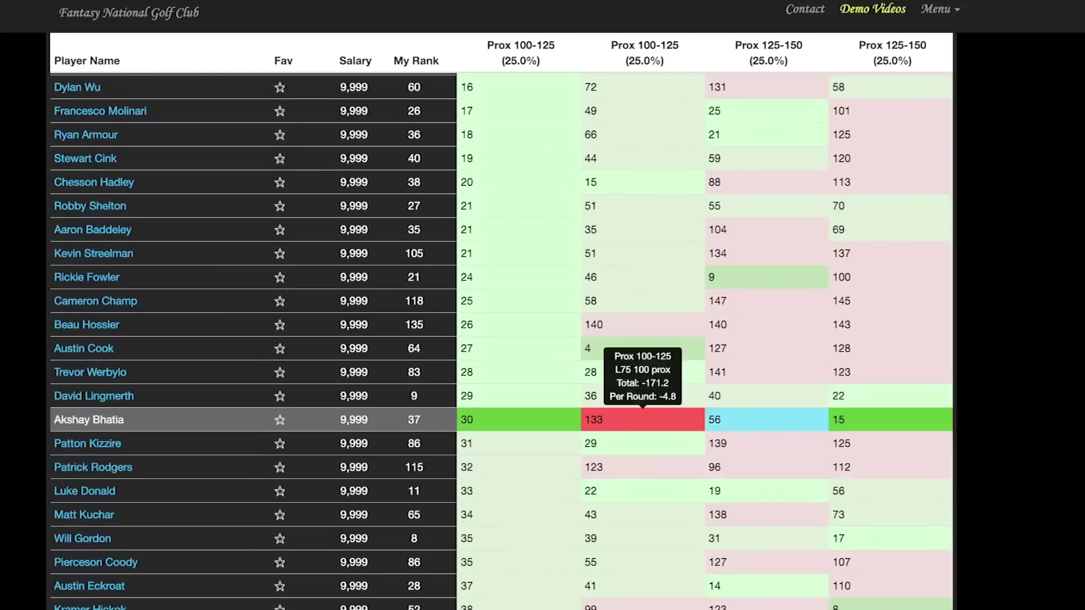
{"action": "mouse_move", "coordinate": [642, 467]}
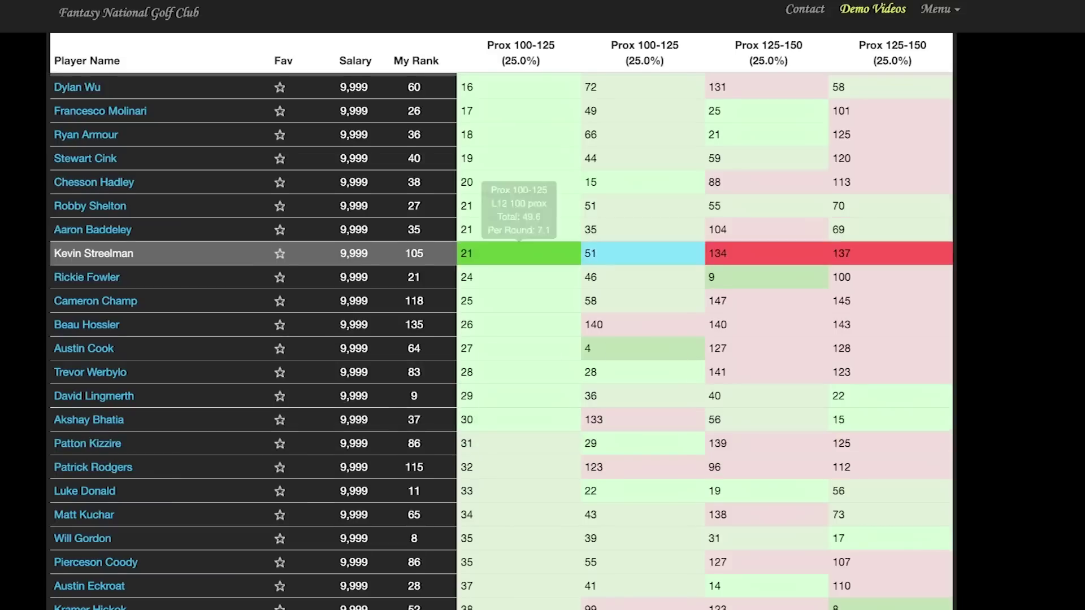
{"action": "scroll", "coordinate": [518, 259], "scroll_direction": "up", "scroll_amount": 1}
{"action": "scroll", "coordinate": [519, 194], "scroll_direction": "up", "scroll_amount": 3}
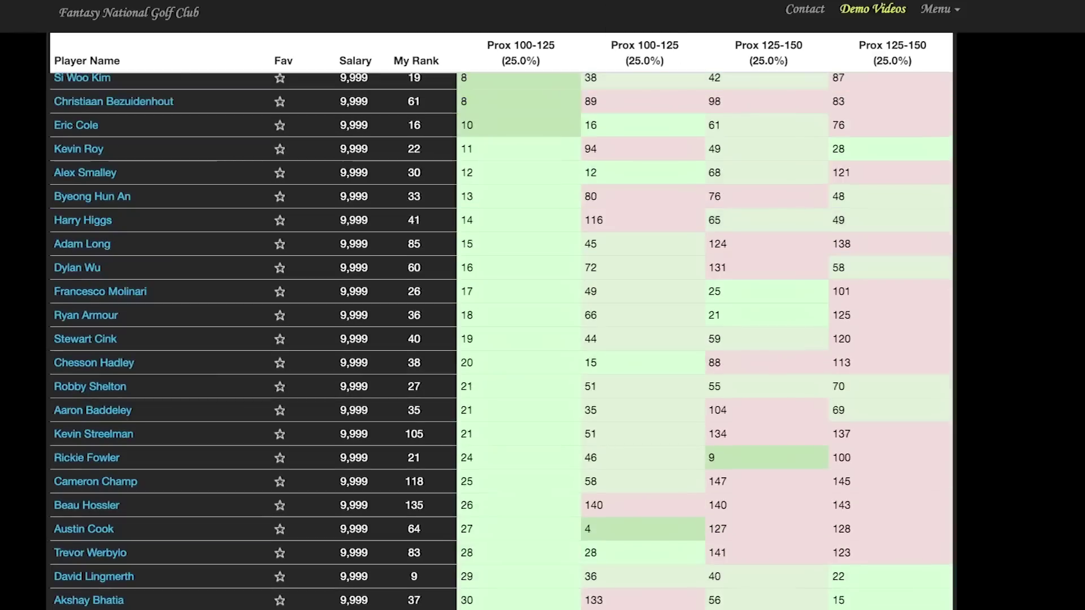
Sort the results by the L75 Prox 100-125 column and examine the leaders' ranks across the other proximity stats.
{"action": "left_click", "coordinate": [645, 53]}
{"action": "scroll", "coordinate": [519, 197], "scroll_direction": "up", "scroll_amount": 10}
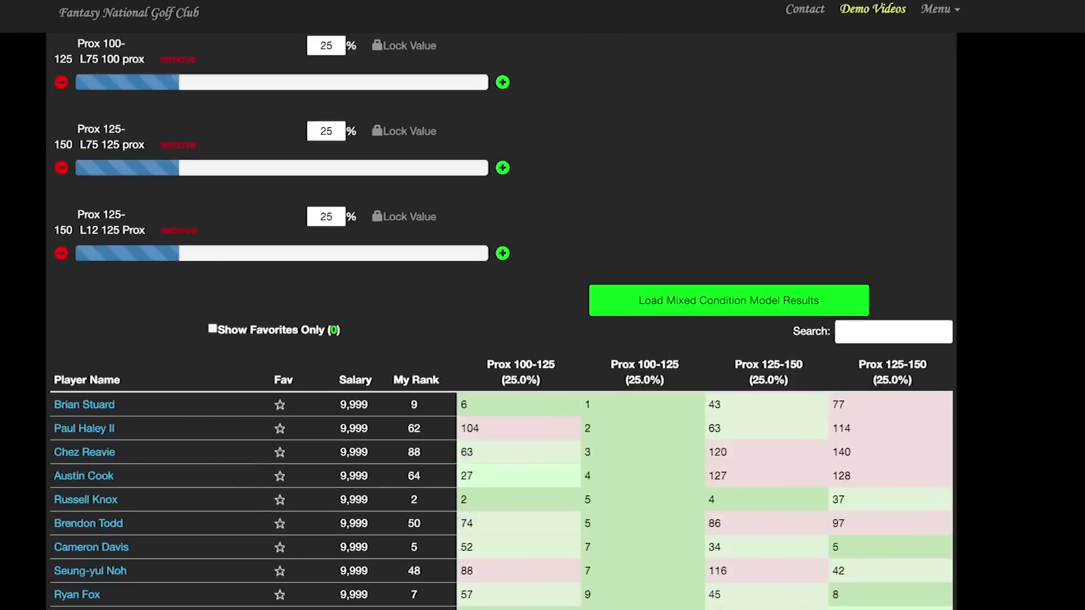
{"action": "scroll", "coordinate": [644, 209], "scroll_direction": "down", "scroll_amount": 4}
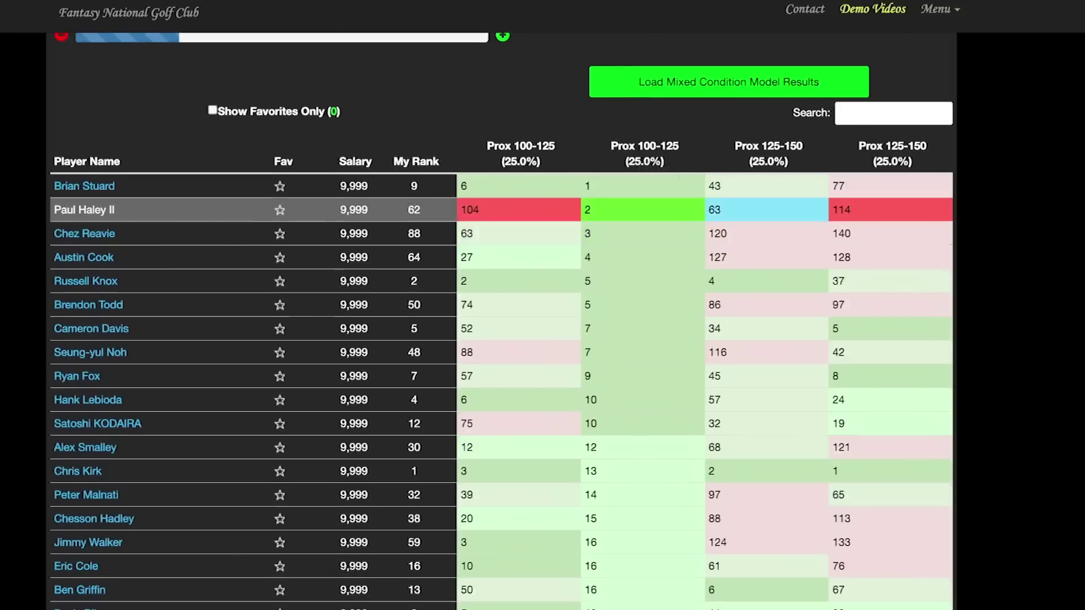
{"action": "mouse_move", "coordinate": [518, 207]}
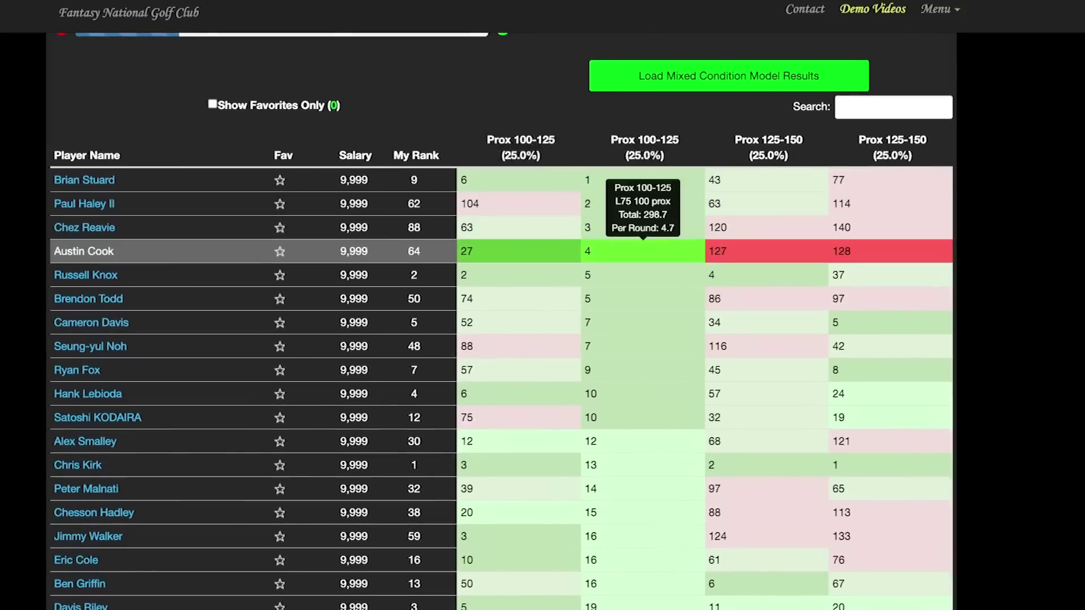
{"action": "mouse_move", "coordinate": [643, 299]}
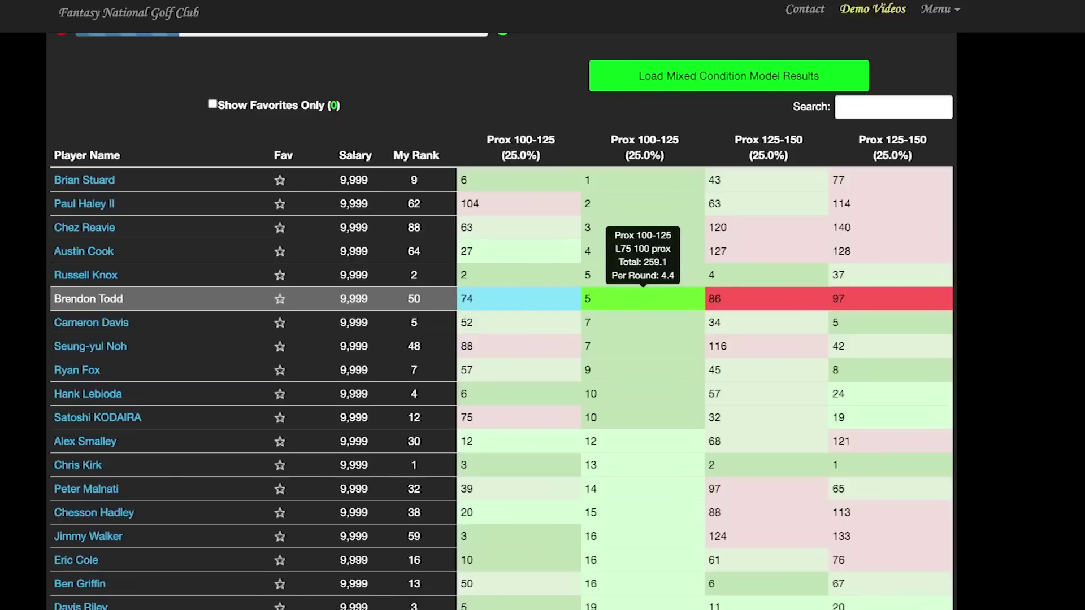
{"action": "mouse_move", "coordinate": [643, 322]}
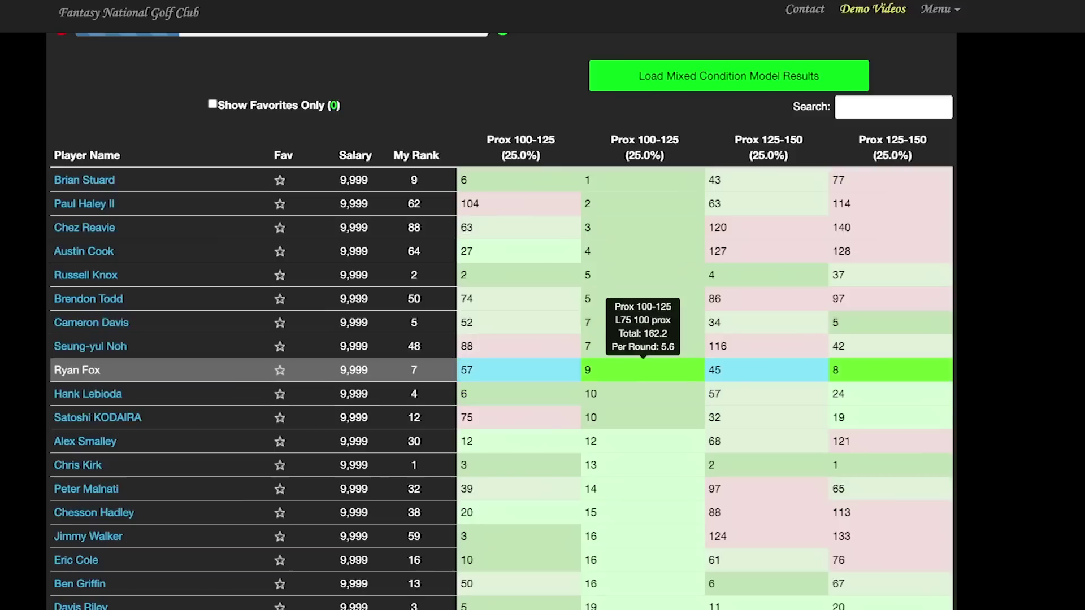
{"action": "mouse_move", "coordinate": [643, 394]}
{"action": "mouse_move", "coordinate": [643, 417]}
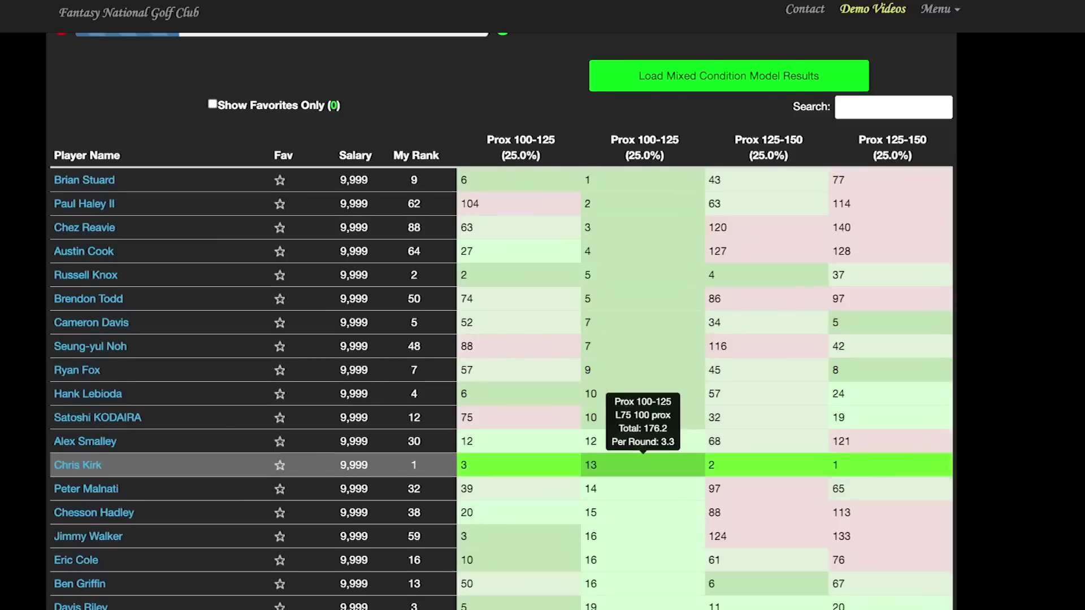
{"action": "scroll", "coordinate": [643, 444], "scroll_direction": "down", "scroll_amount": 5}
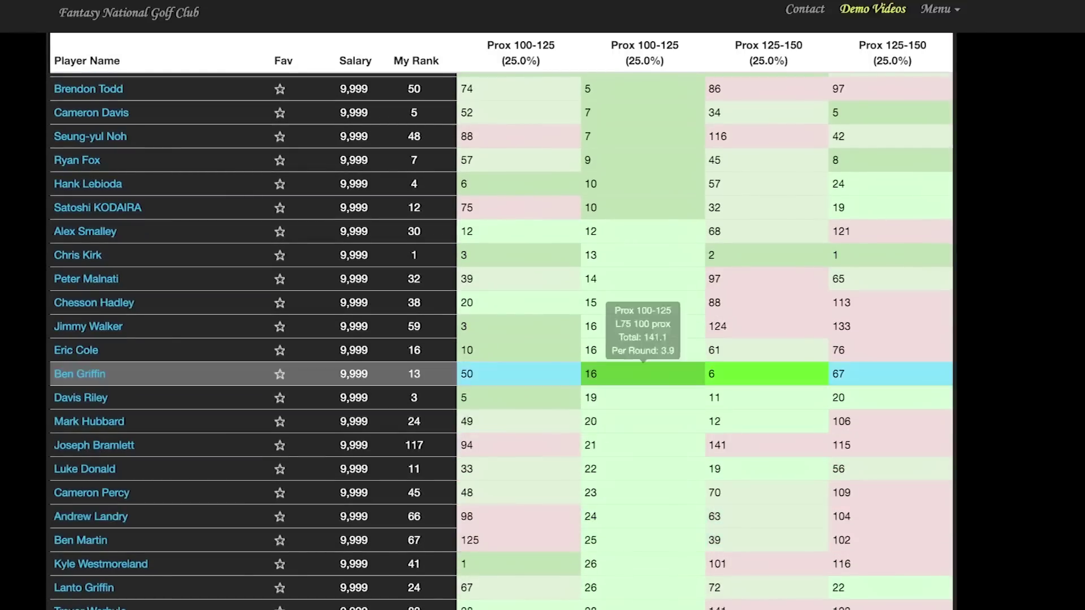
Sort the results by the L75 Prox 125-150 column.
{"action": "scroll", "coordinate": [643, 373], "scroll_direction": "up", "scroll_amount": 6}
{"action": "left_click", "coordinate": [769, 223]}
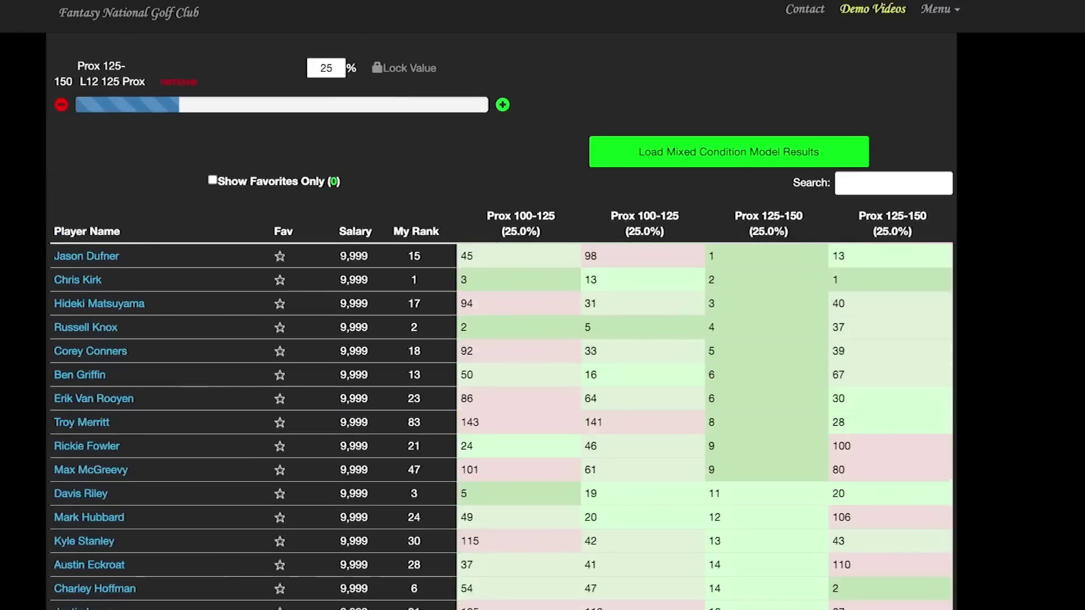
Compare the L75 Prox 125-150 leaders' long-term ranks with their L12 Prox 125-150 and Prox 100-125 ranks.
{"action": "scroll", "coordinate": [501, 373], "scroll_direction": "up", "scroll_amount": 4}
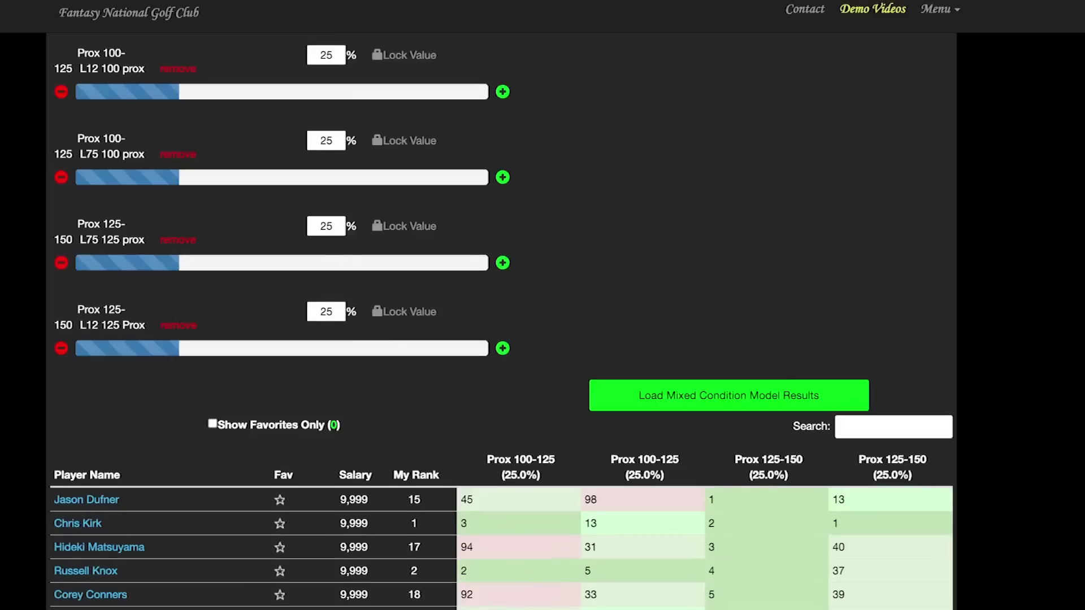
{"action": "scroll", "coordinate": [501, 305], "scroll_direction": "down", "scroll_amount": 5}
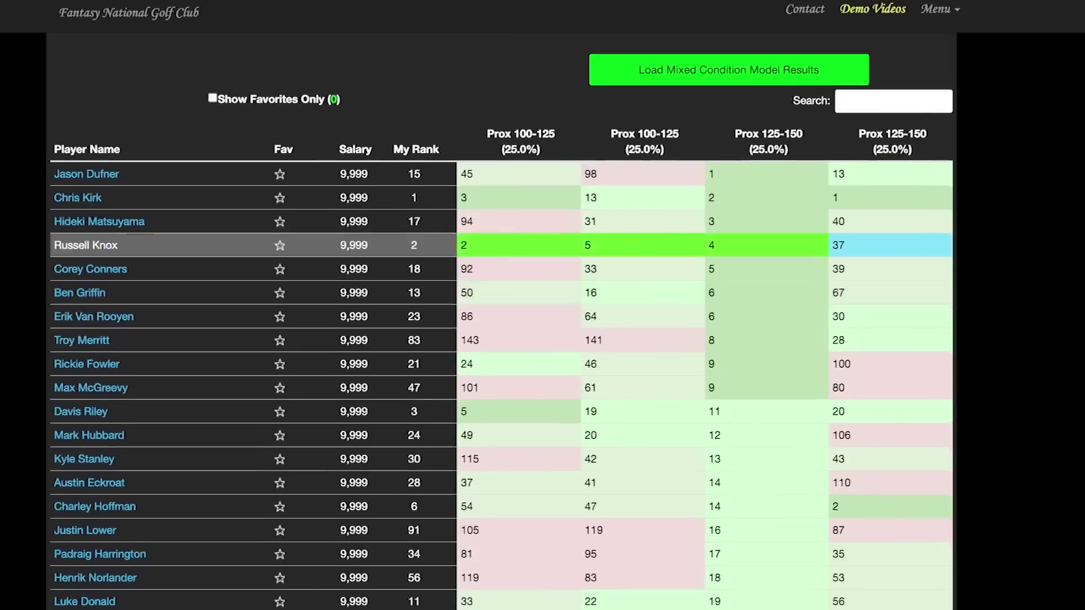
{"action": "mouse_move", "coordinate": [767, 173]}
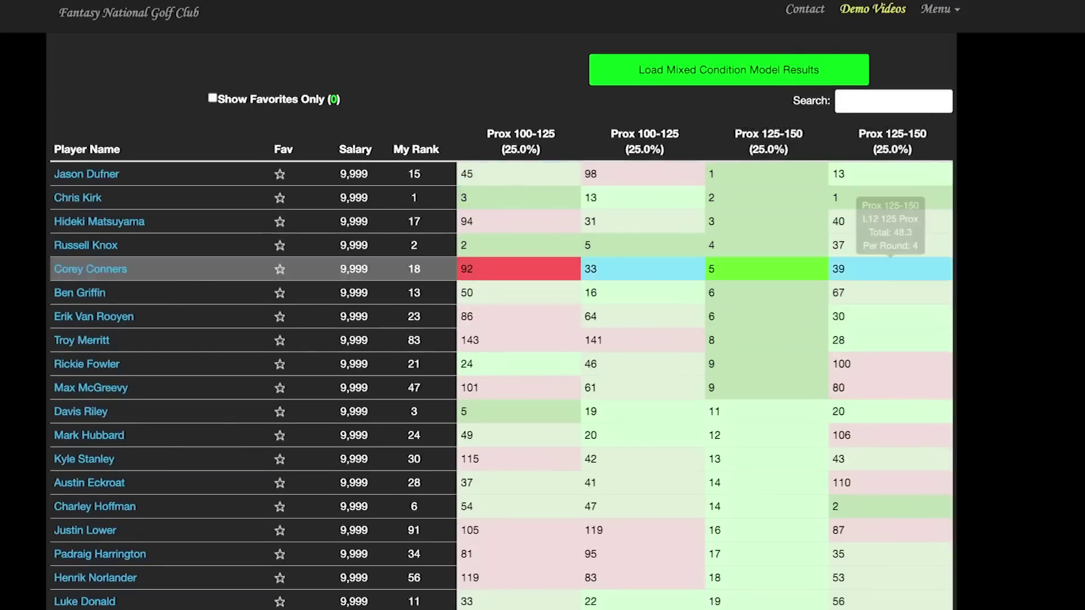
{"action": "scroll", "coordinate": [501, 321], "scroll_direction": "down", "scroll_amount": 1}
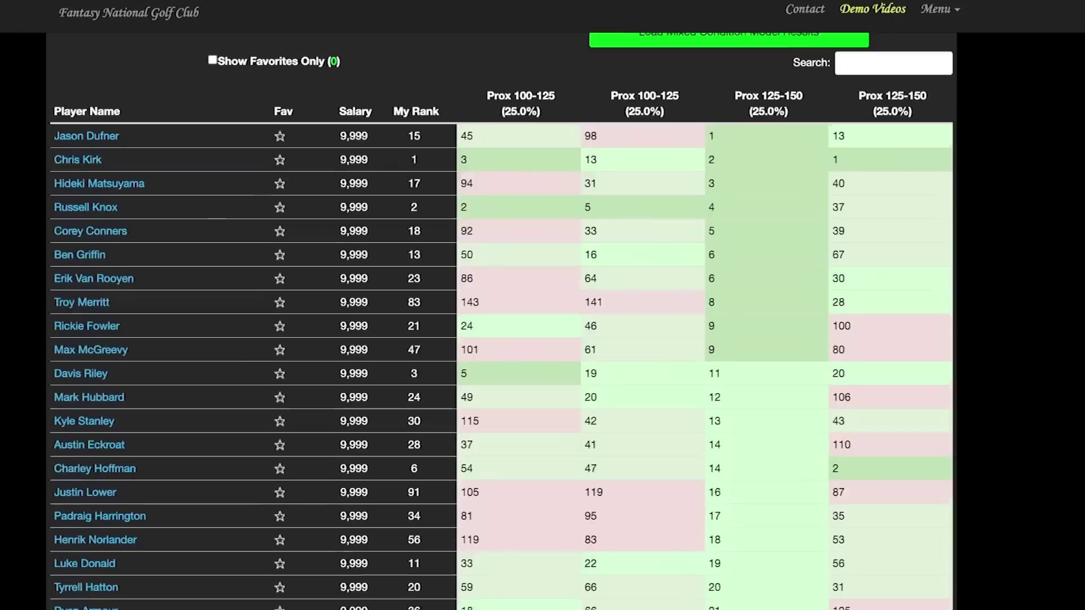
{"action": "scroll", "coordinate": [890, 317], "scroll_direction": "down", "scroll_amount": 1}
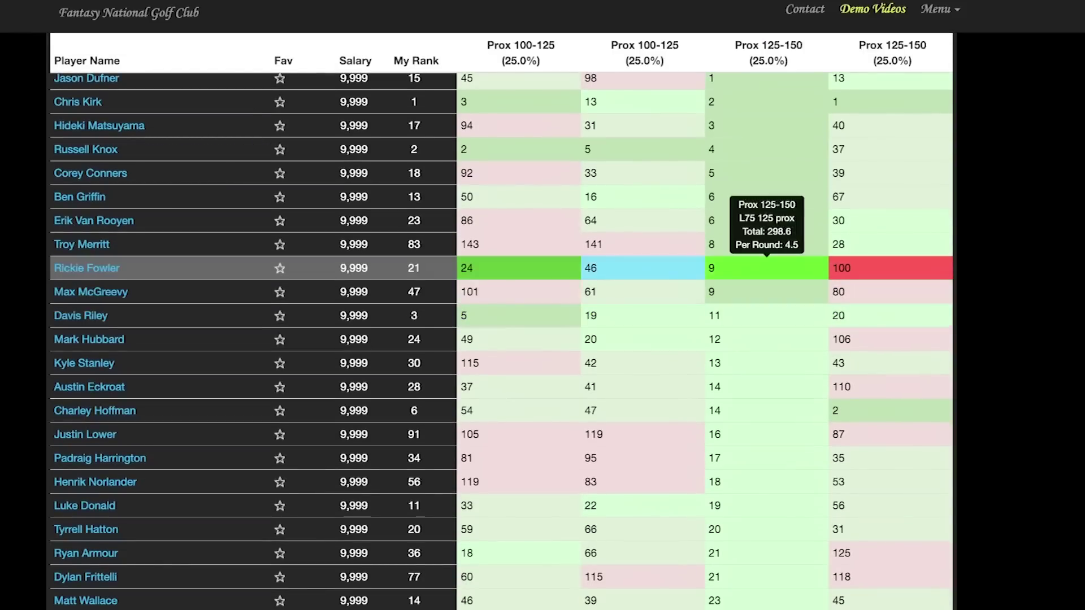
{"action": "mouse_move", "coordinate": [890, 268]}
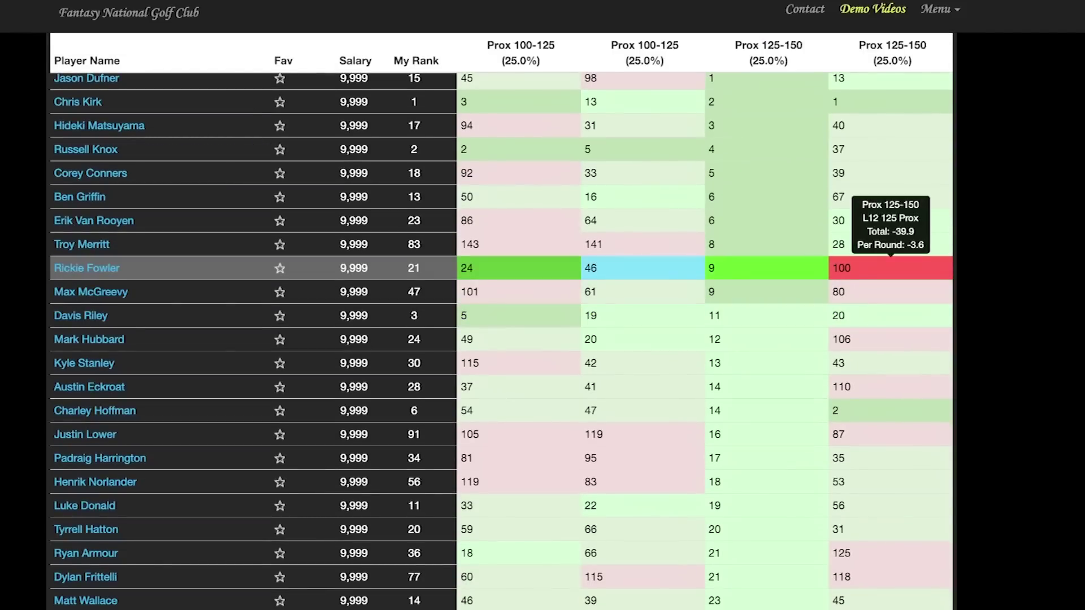
{"action": "mouse_move", "coordinate": [891, 291]}
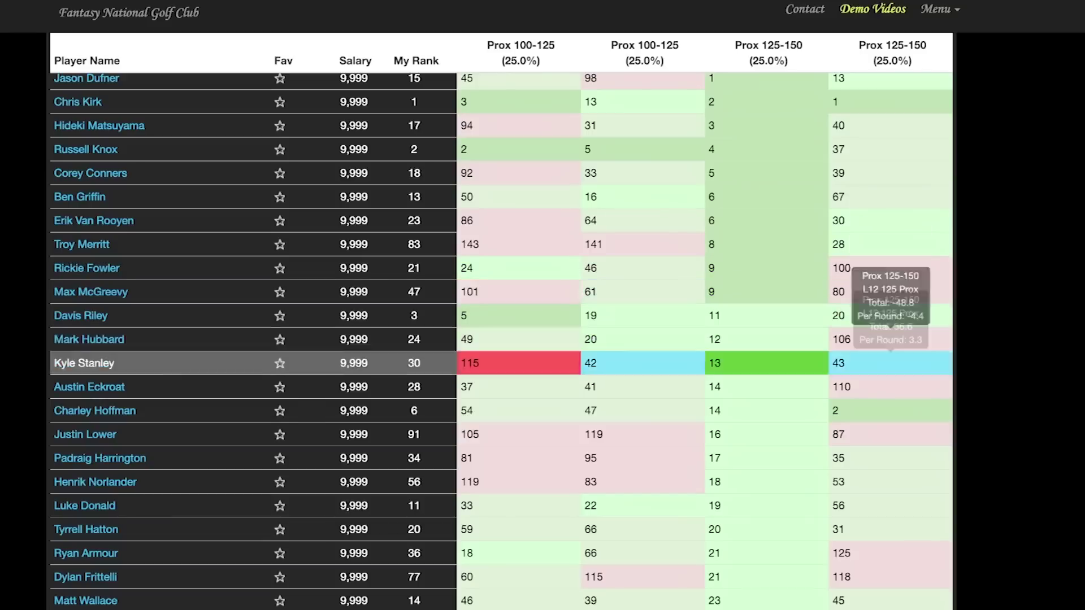
{"action": "mouse_move", "coordinate": [890, 387]}
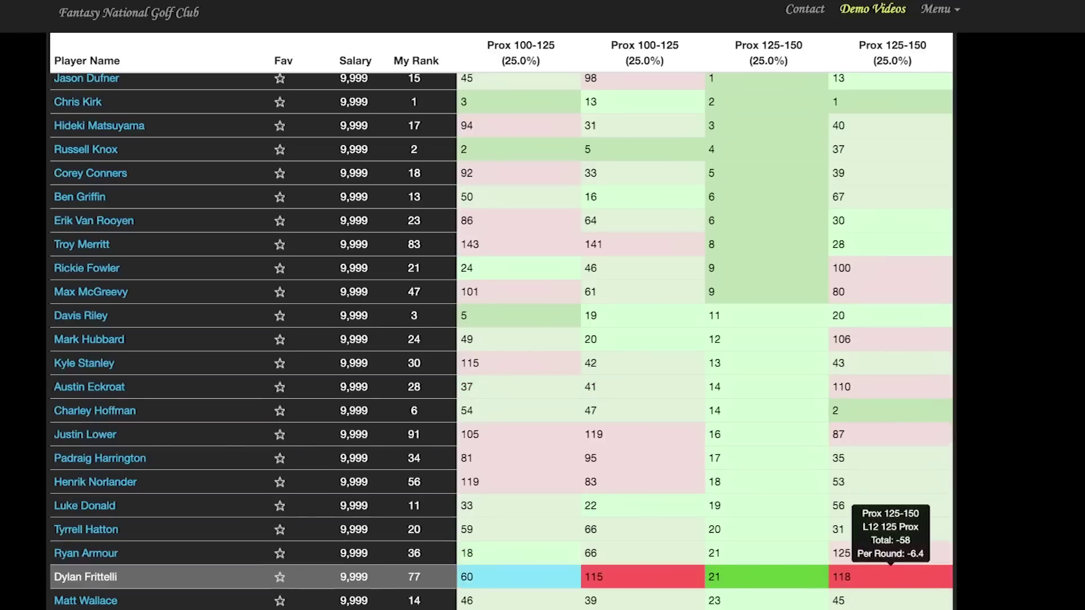
{"action": "scroll", "coordinate": [767, 307], "scroll_direction": "down", "scroll_amount": 2}
{"action": "scroll", "coordinate": [767, 307], "scroll_direction": "down", "scroll_amount": 1}
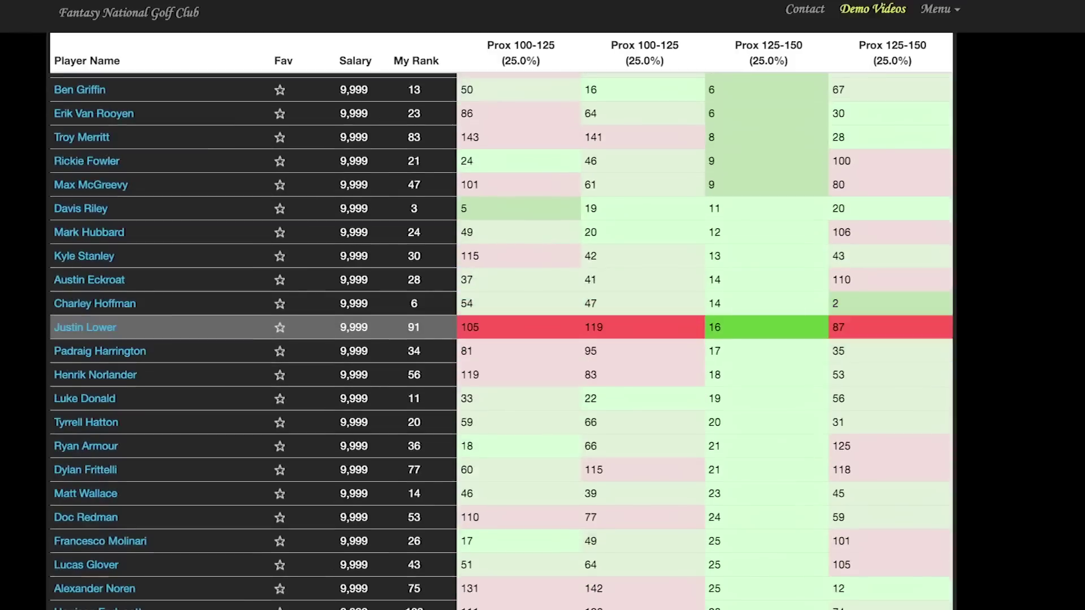
Sort the results by the L12 Prox 125-150 column and mark Cameron Davis as a favorite.
{"action": "scroll", "coordinate": [767, 256], "scroll_direction": "up", "scroll_amount": 6}
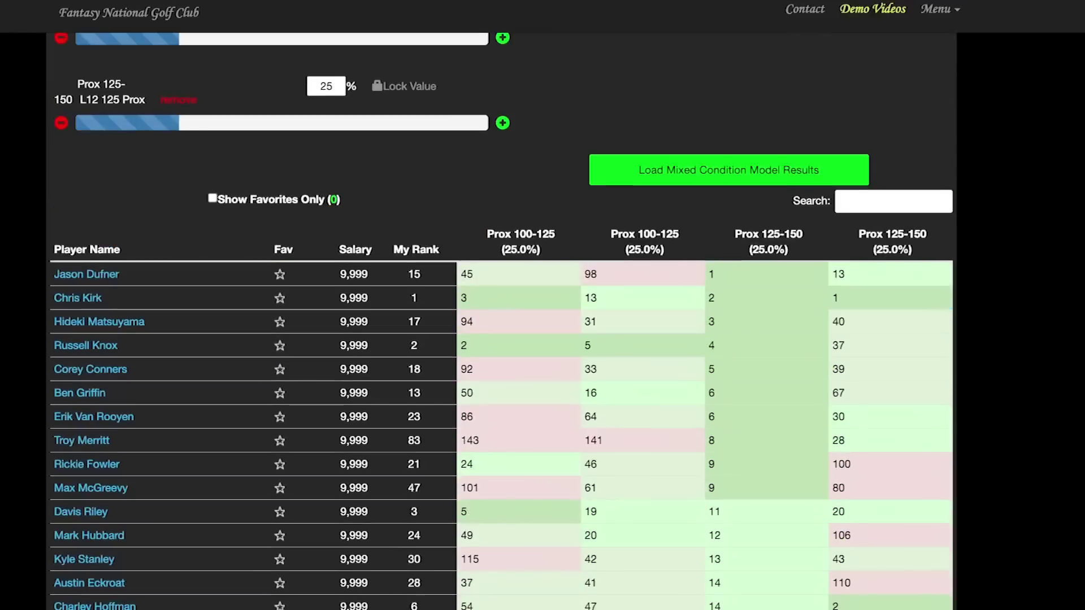
{"action": "left_click", "coordinate": [892, 242]}
{"action": "scroll", "coordinate": [892, 241], "scroll_direction": "down", "scroll_amount": 3}
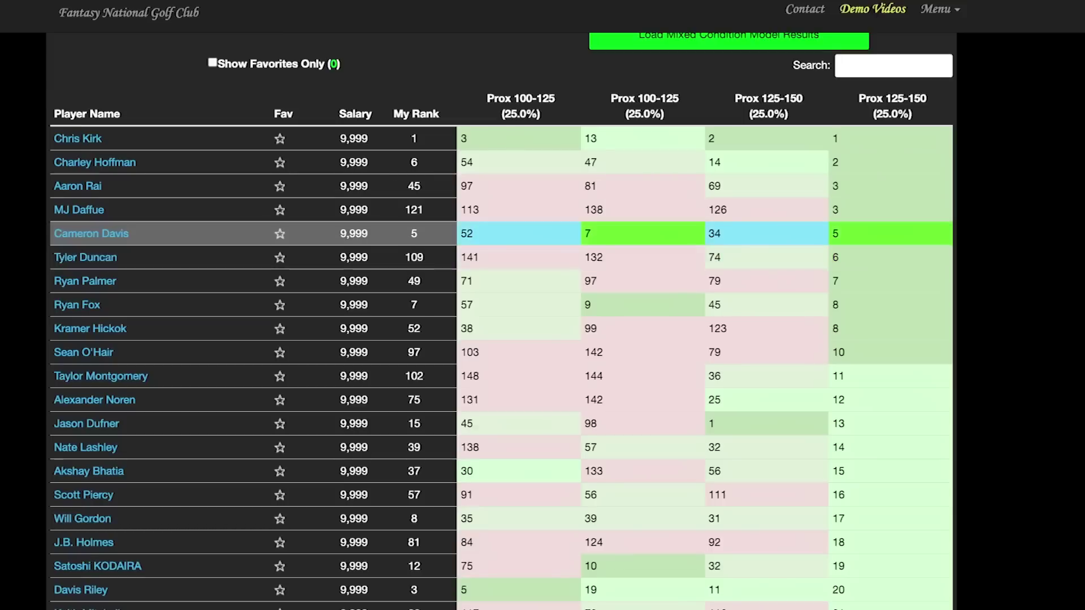
{"action": "scroll", "coordinate": [891, 237], "scroll_direction": "down", "scroll_amount": 1}
{"action": "scroll", "coordinate": [891, 242], "scroll_direction": "up", "scroll_amount": 1}
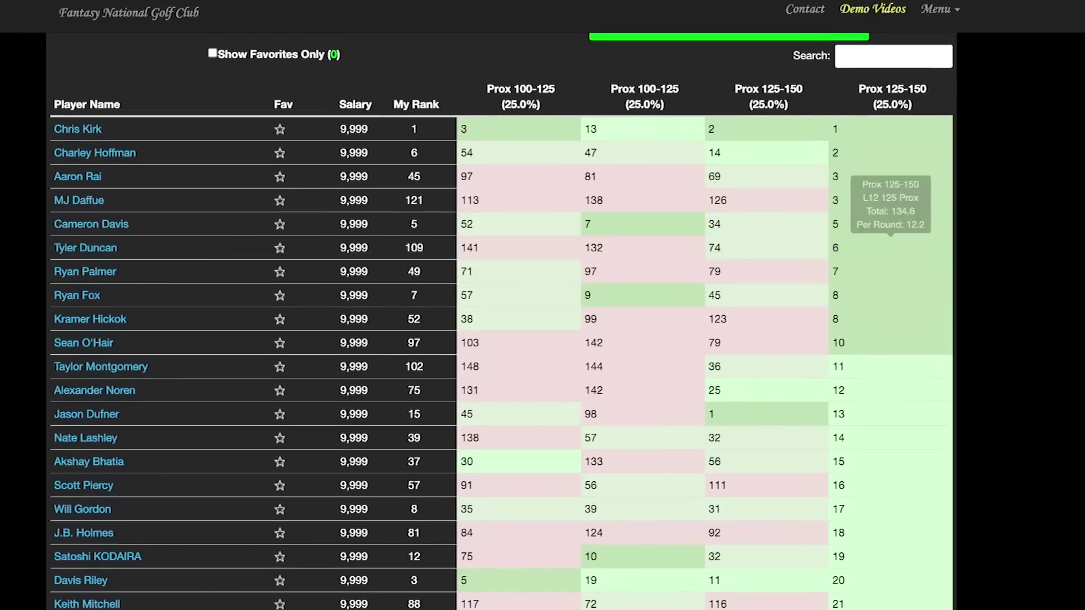
{"action": "left_click", "coordinate": [280, 224]}
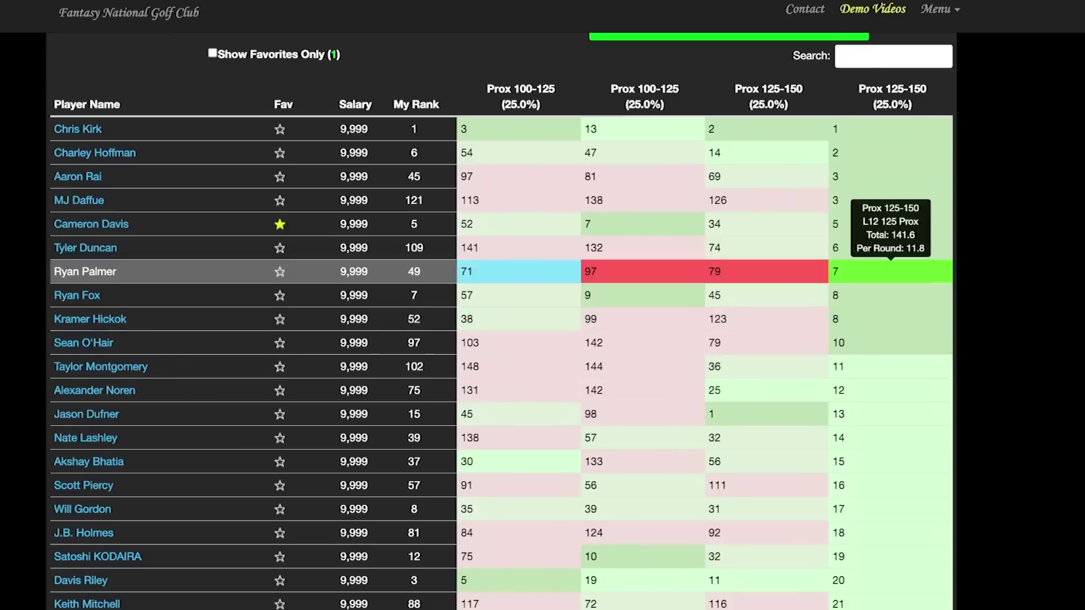
Examine the golfers further down the L12 Prox 125-150 ranking across all proximity stats, and return to the model's stat weights.
{"action": "scroll", "coordinate": [891, 271], "scroll_direction": "down", "scroll_amount": 3}
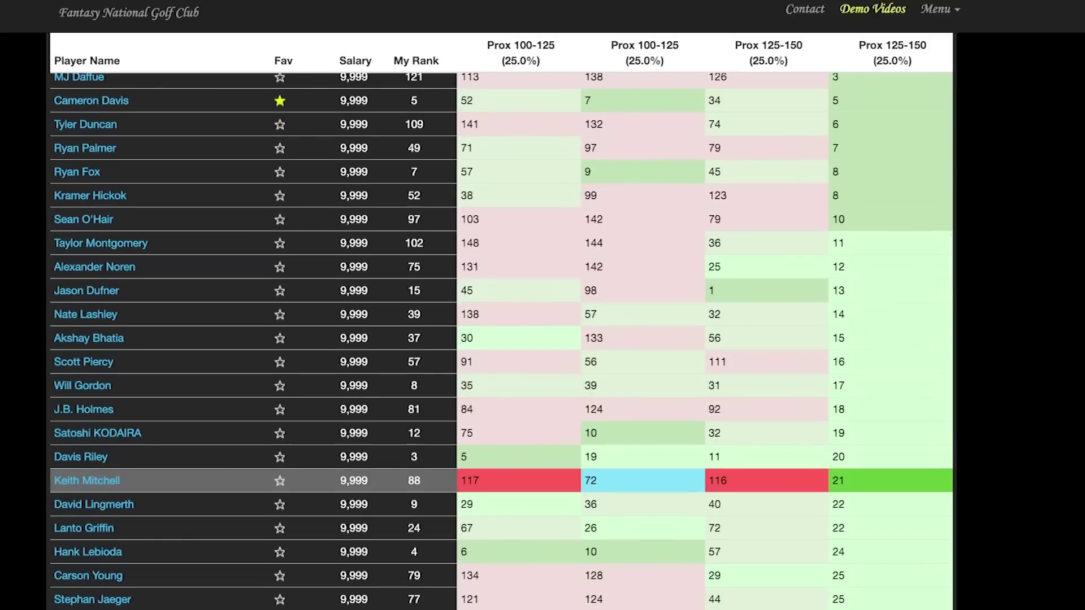
{"action": "scroll", "coordinate": [891, 421], "scroll_direction": "down", "scroll_amount": 3}
{"action": "scroll", "coordinate": [891, 422], "scroll_direction": "down", "scroll_amount": 2}
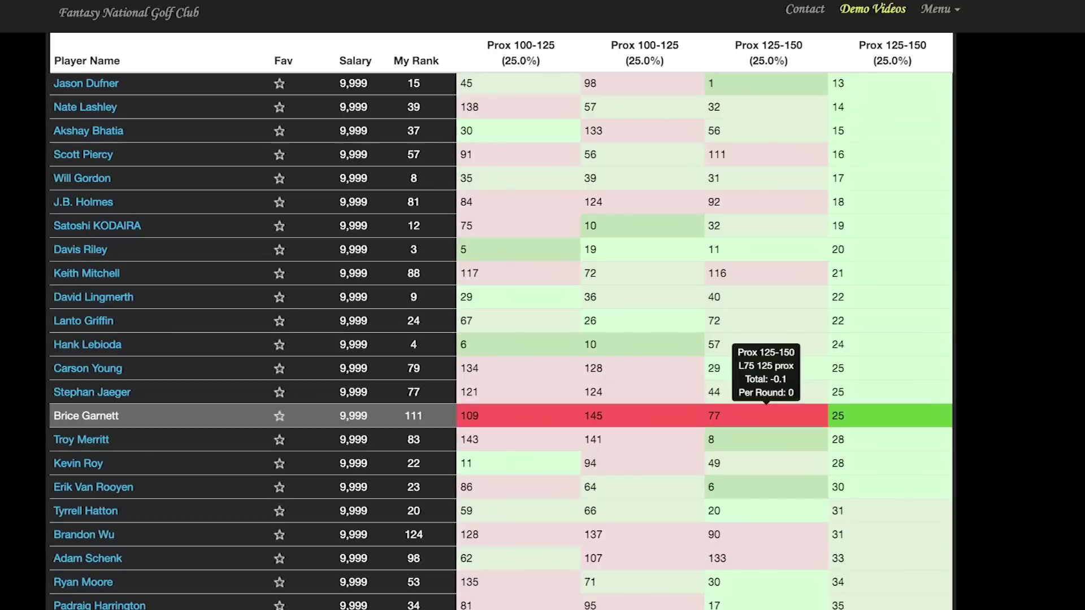
{"action": "scroll", "coordinate": [890, 412], "scroll_direction": "down", "scroll_amount": 3}
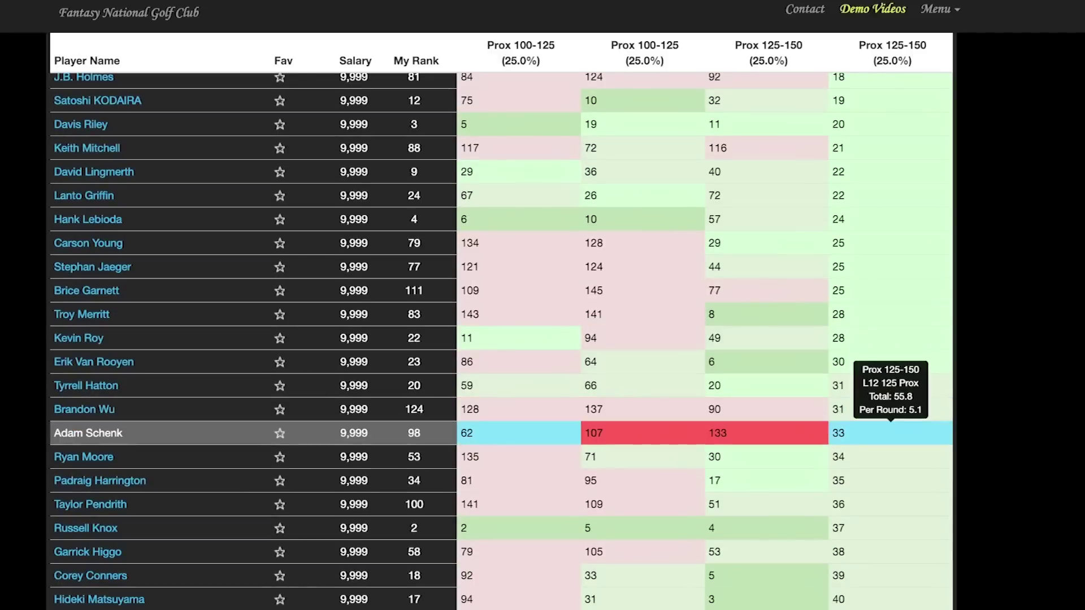
{"action": "scroll", "coordinate": [891, 418], "scroll_direction": "up", "scroll_amount": 9}
{"action": "scroll", "coordinate": [891, 355], "scroll_direction": "up", "scroll_amount": 10}
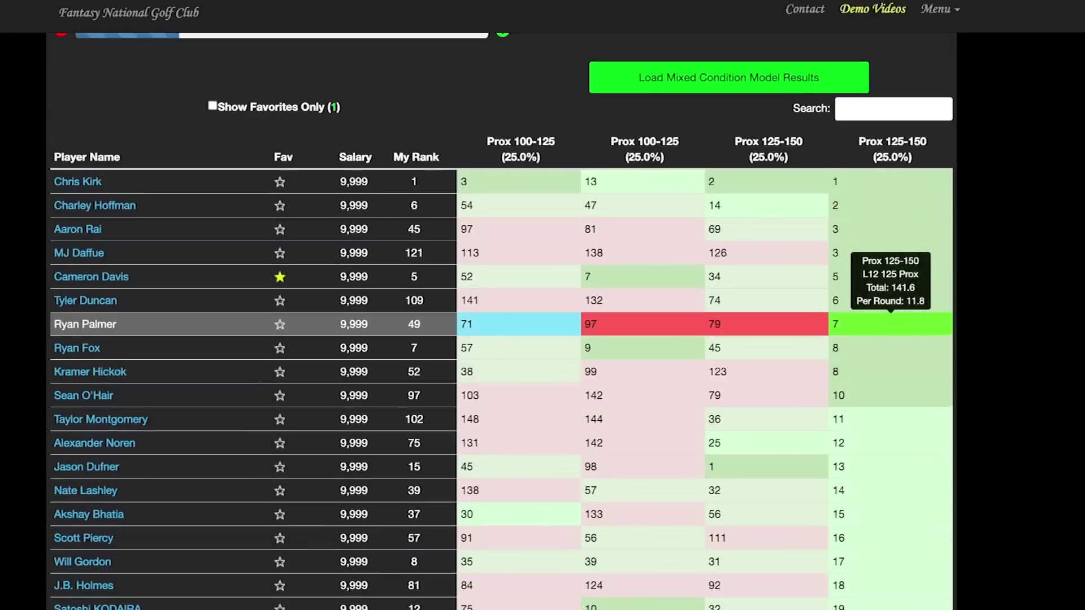
{"action": "scroll", "coordinate": [891, 355], "scroll_direction": "up", "scroll_amount": 5}
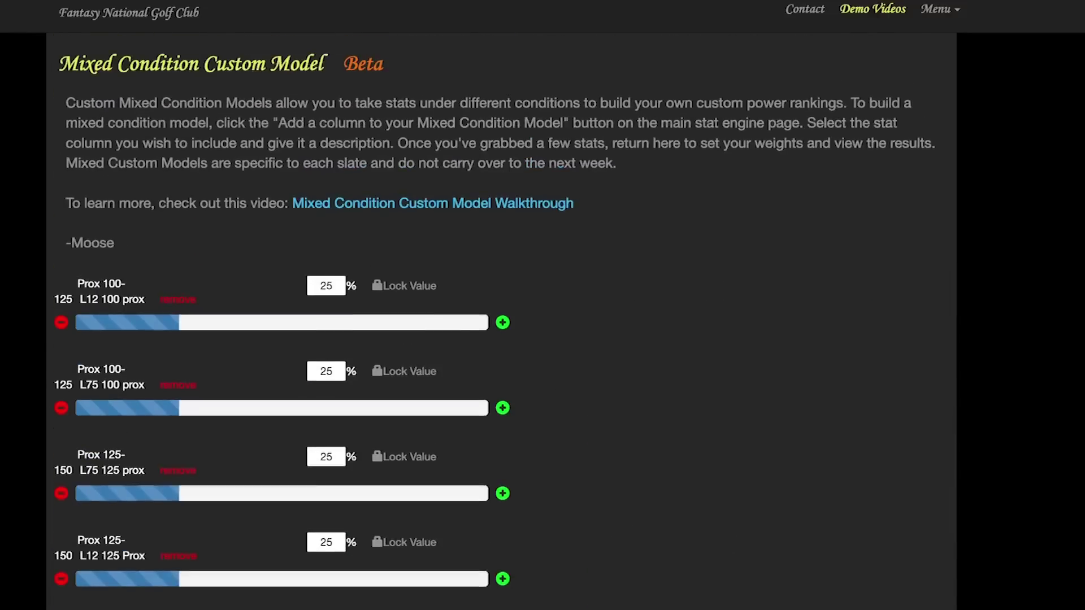